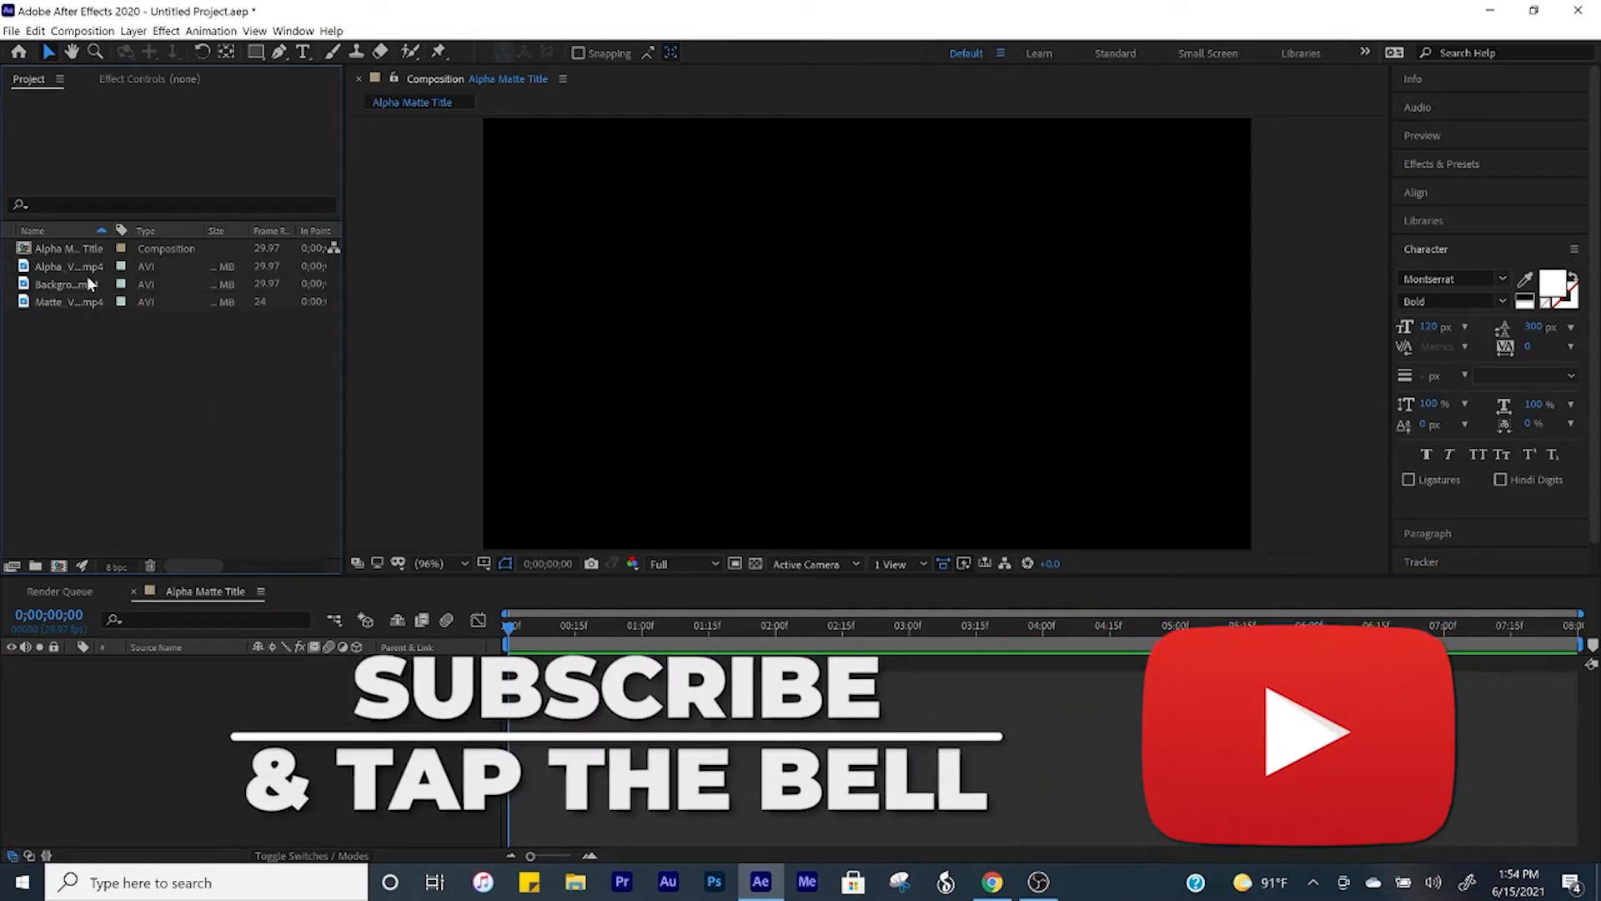
Step: Place Background.mp4 in the Alpha Matte Title composition and fit it to the composition frame
drag(85, 284, 151, 694)
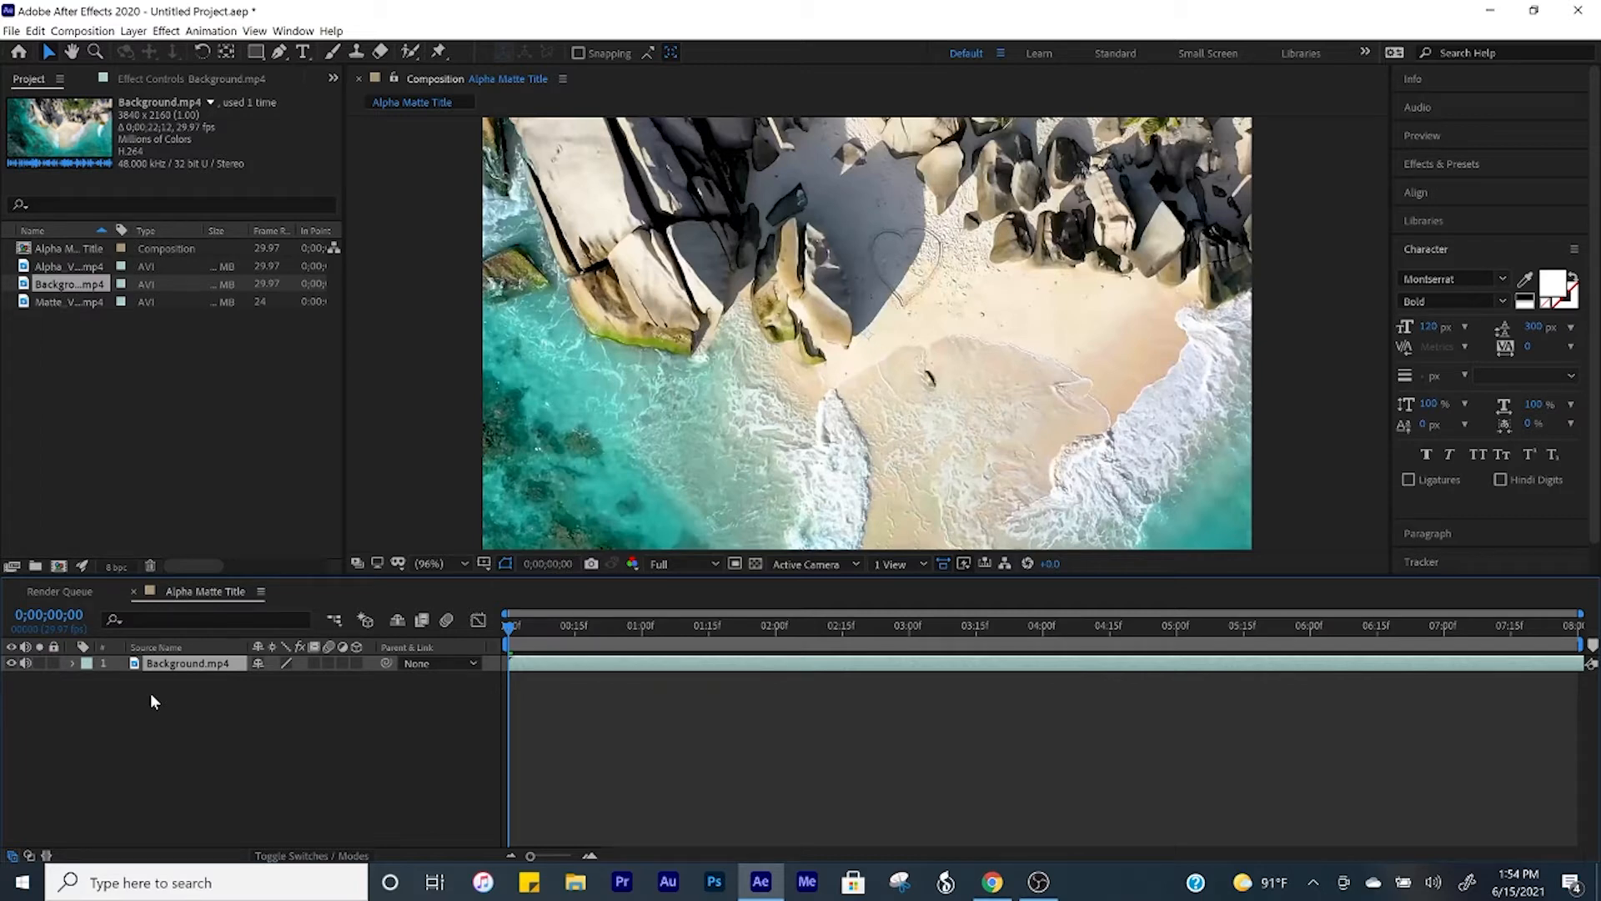
key(ctrl+alt+f)
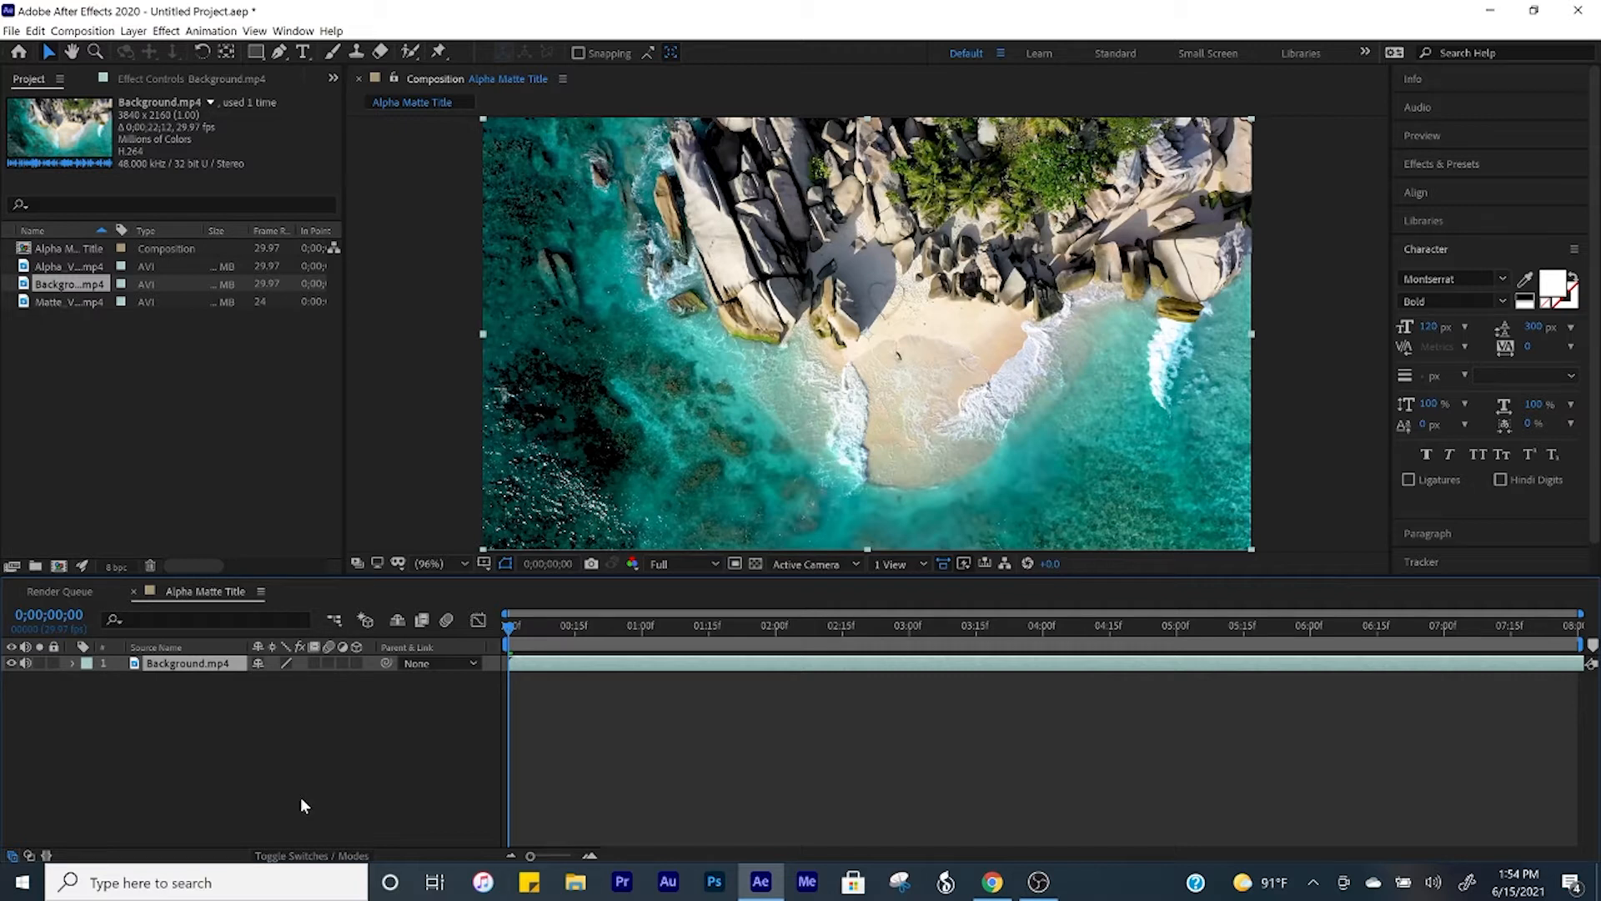
Step: Set the Background.mp4 layer's opacity to 25%
key(t)
click(265, 679)
text(25)
key(Return)
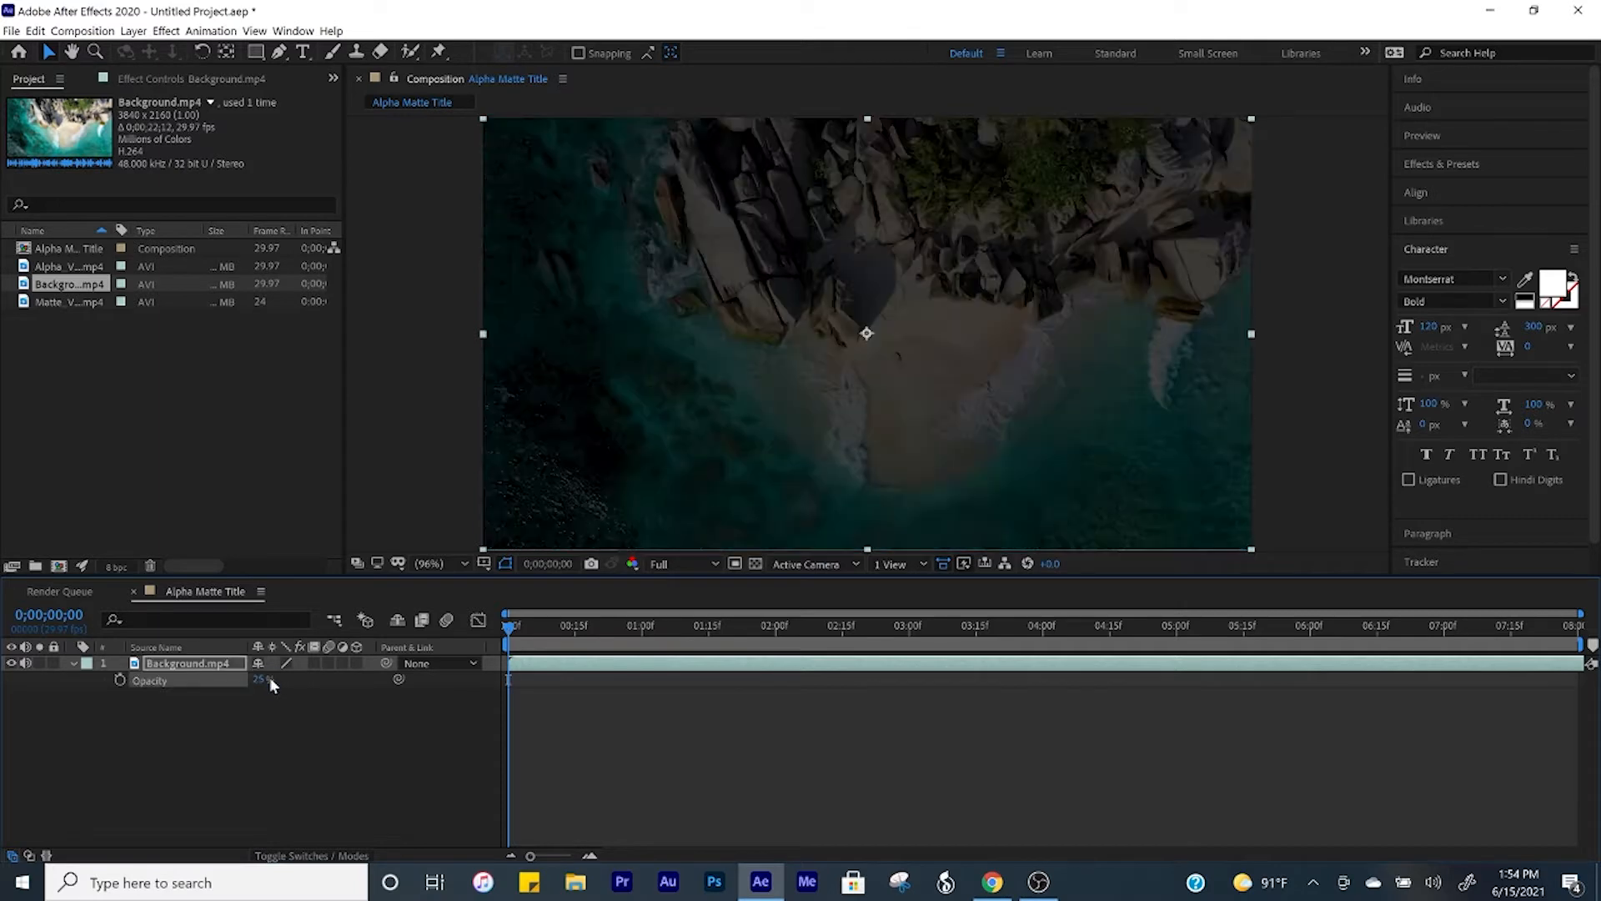
click(255, 711)
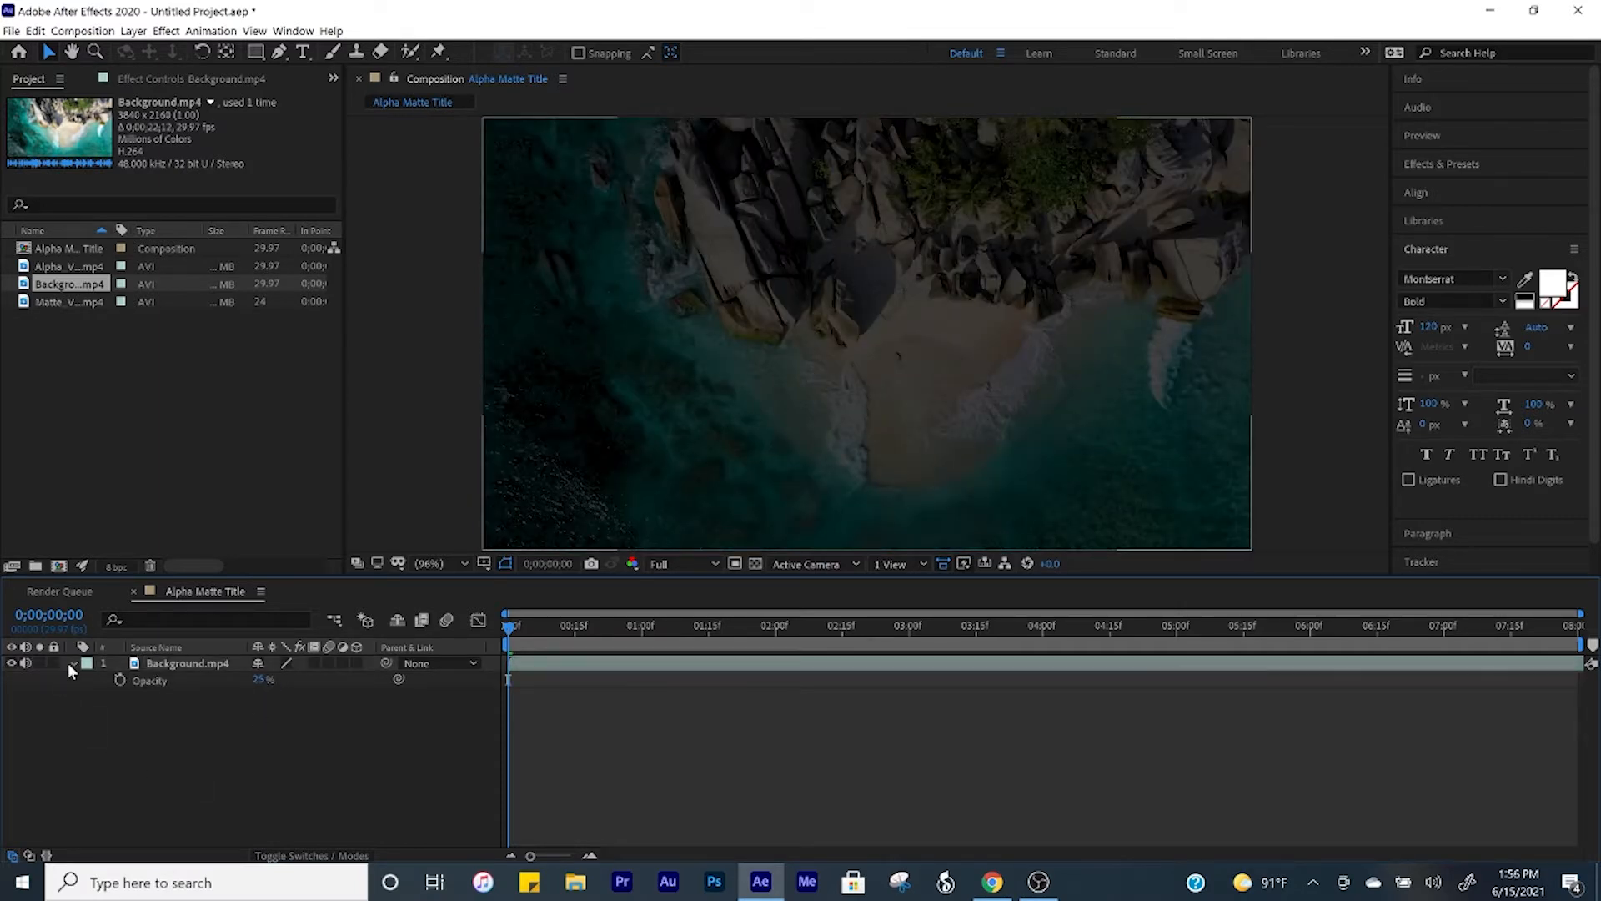
click(73, 663)
Step: Create a text layer over the background reading "ALPHA MATTE", with each word on its own line
click(302, 52)
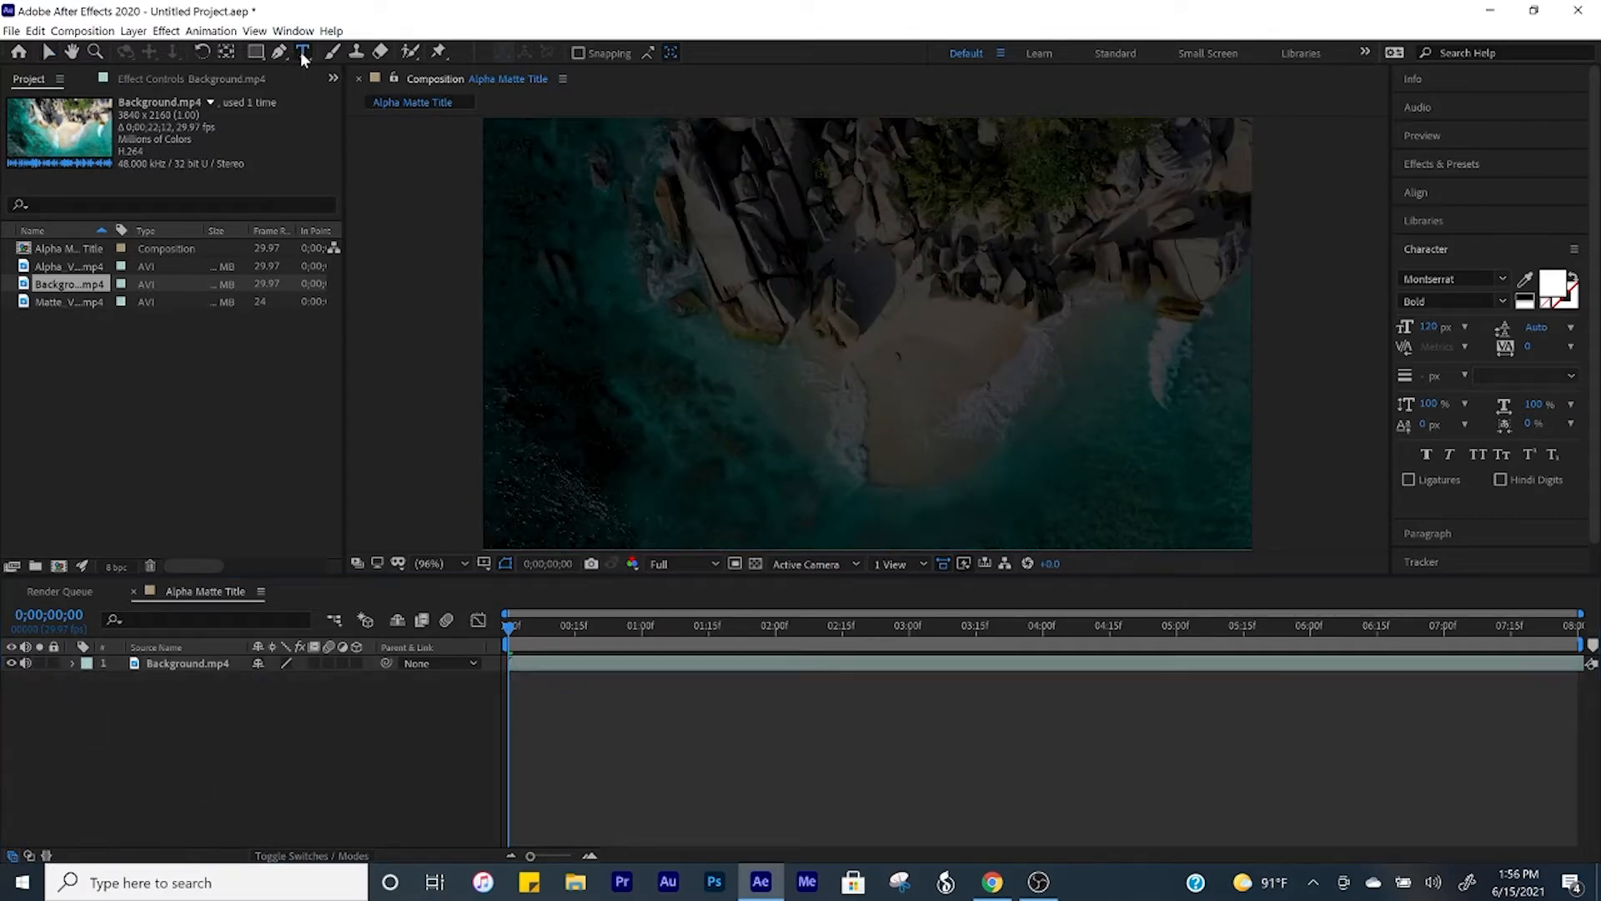
click(781, 317)
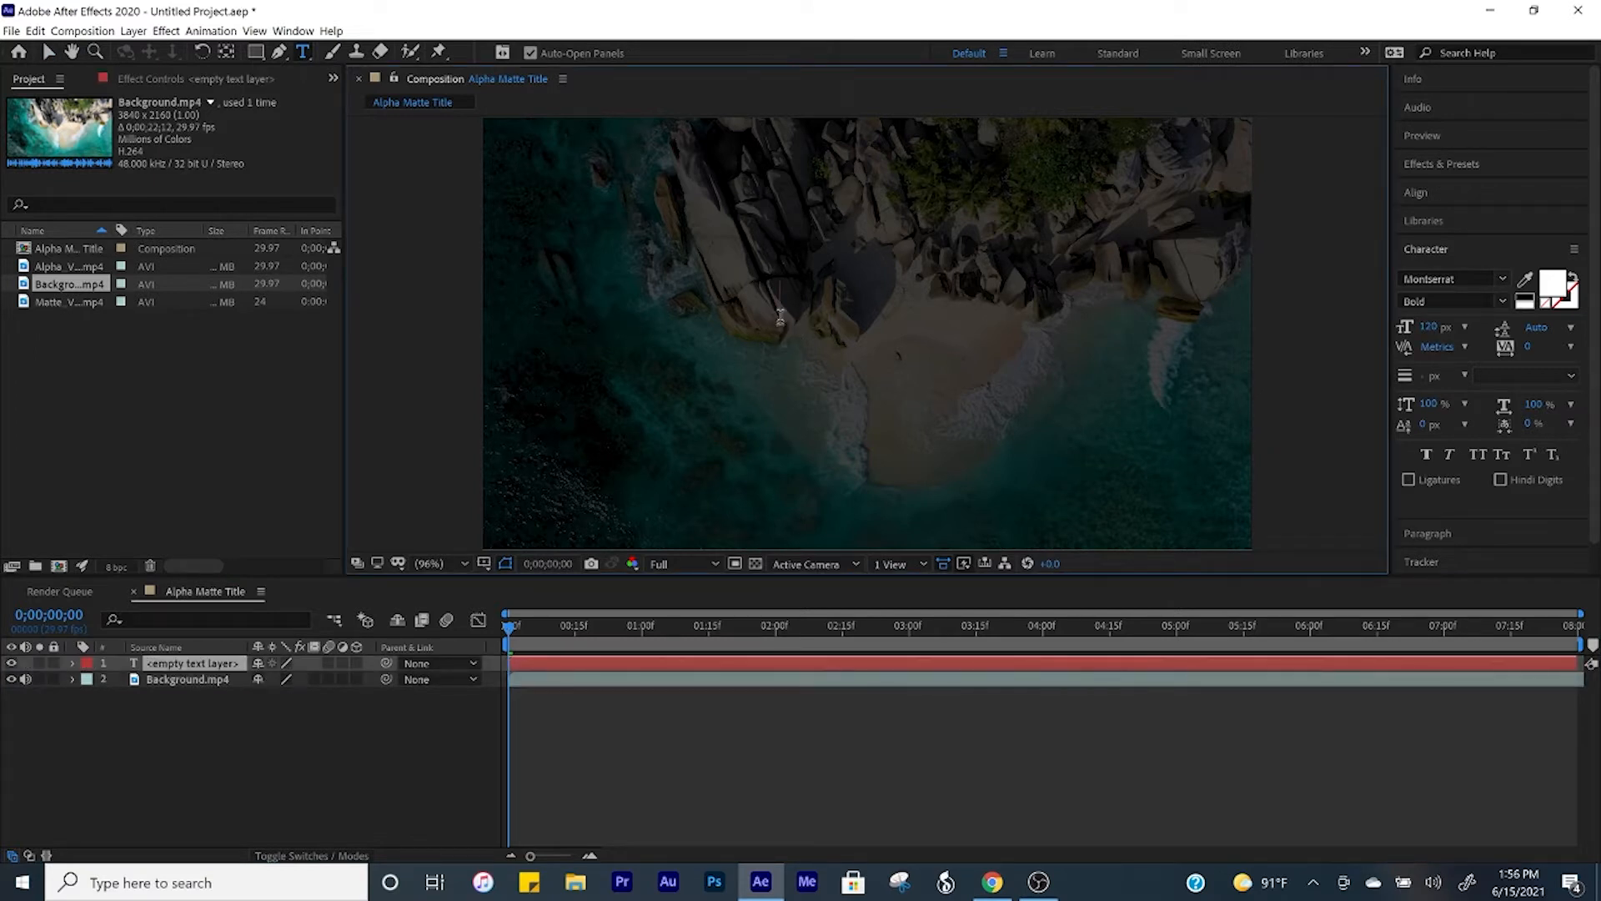
text(ALPHA M)
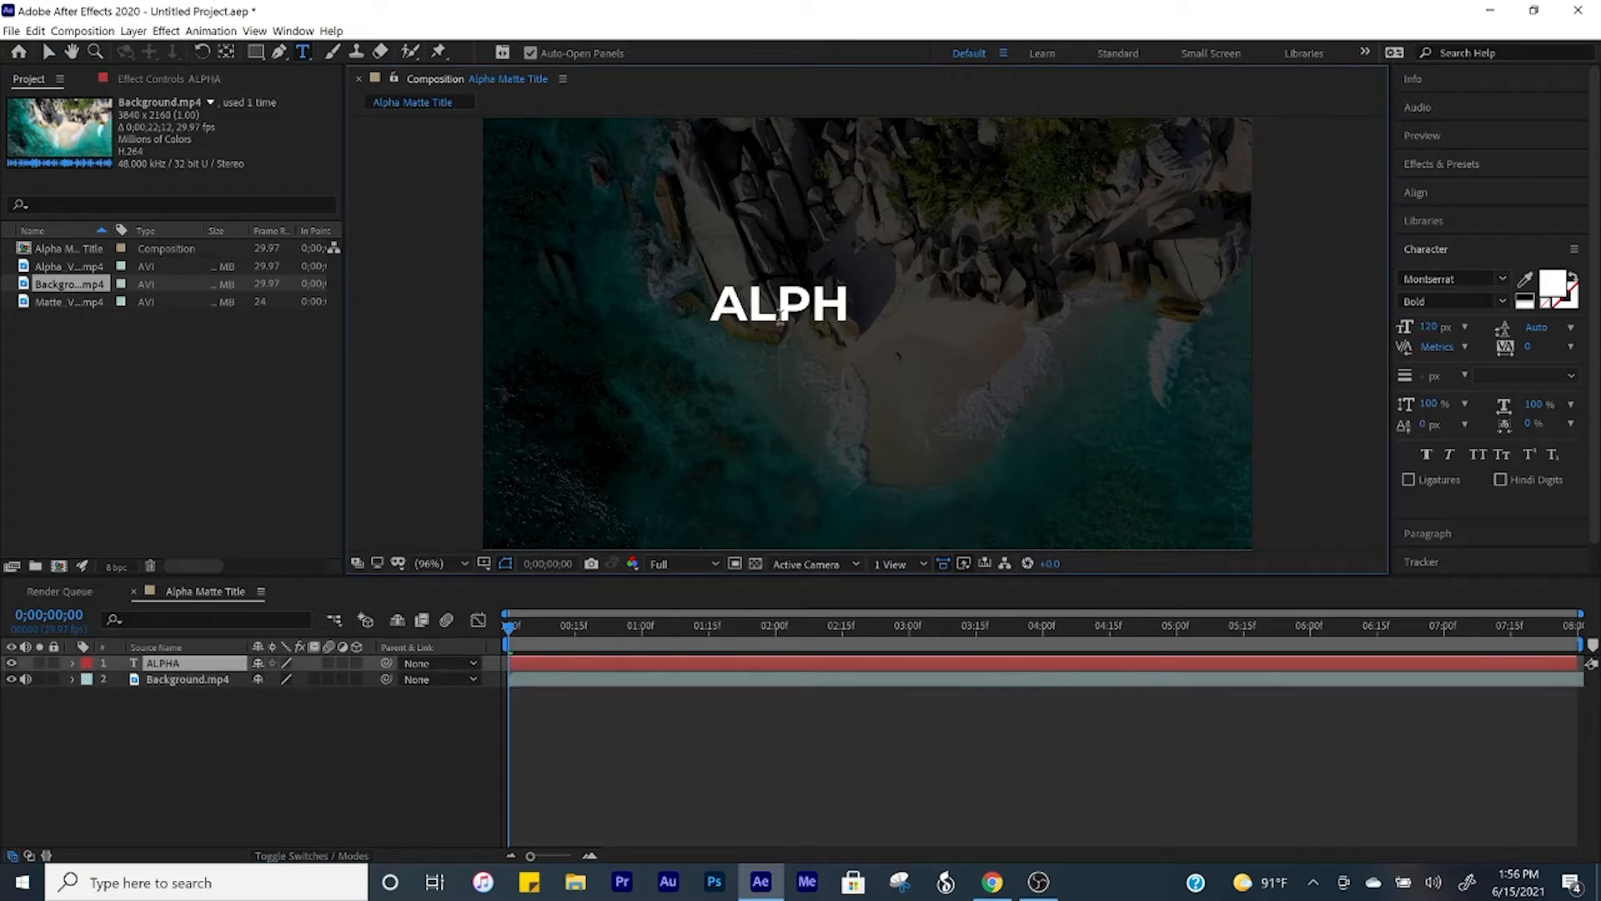
text(ATTE)
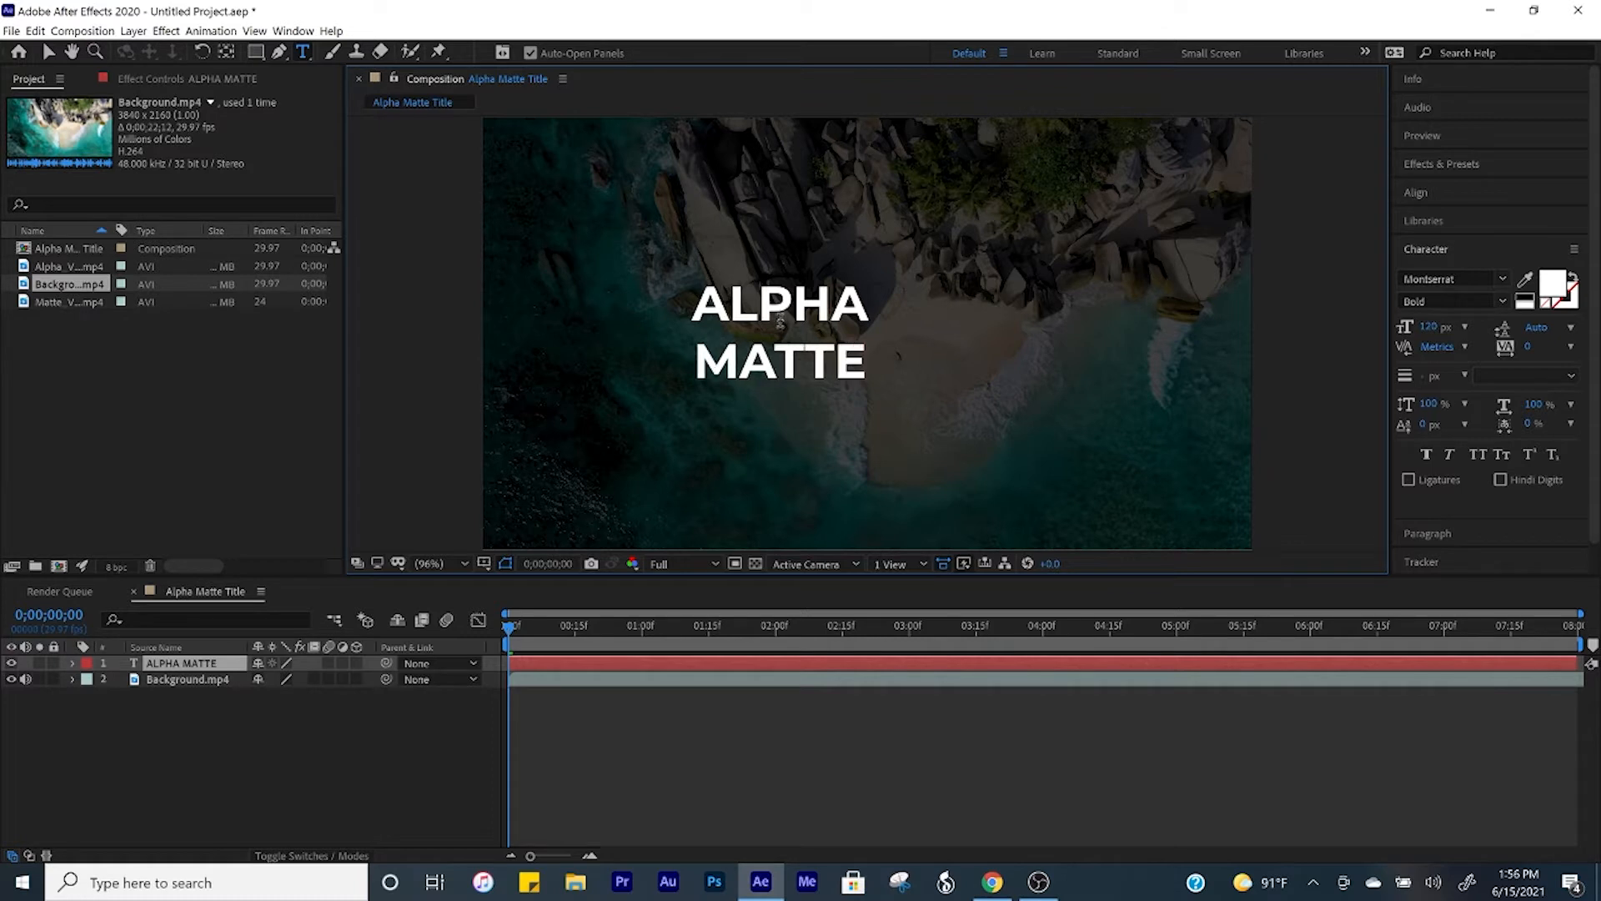
Step: Set the whole ALPHA MATTE title to Montserrat Black at a font size of 300 px
key(ctrl+a)
click(1503, 302)
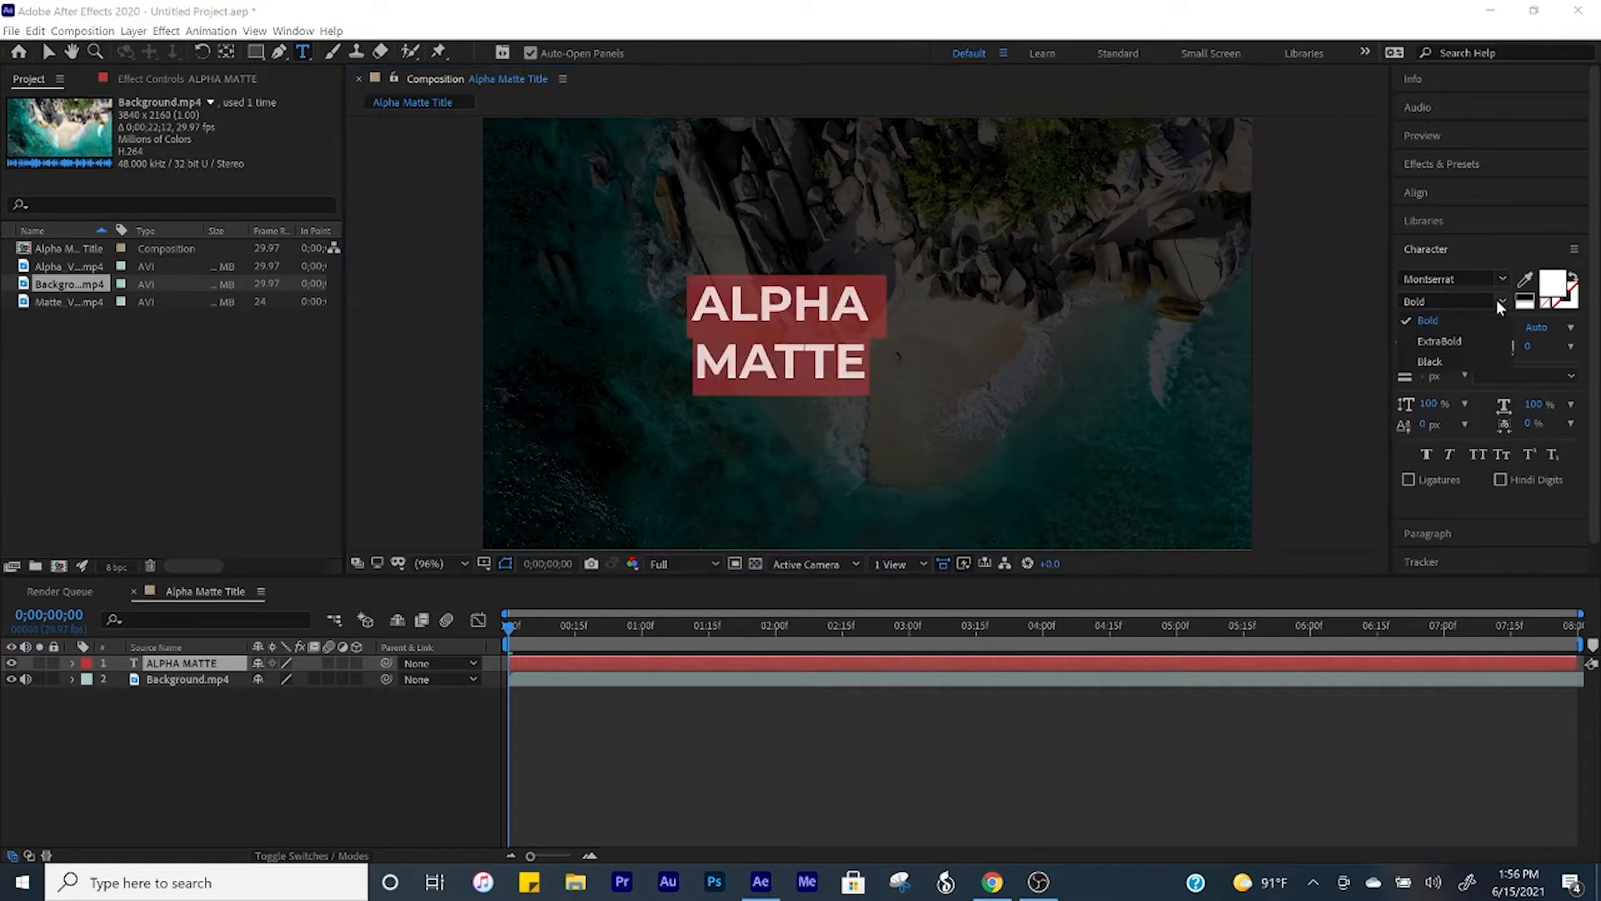
click(1440, 363)
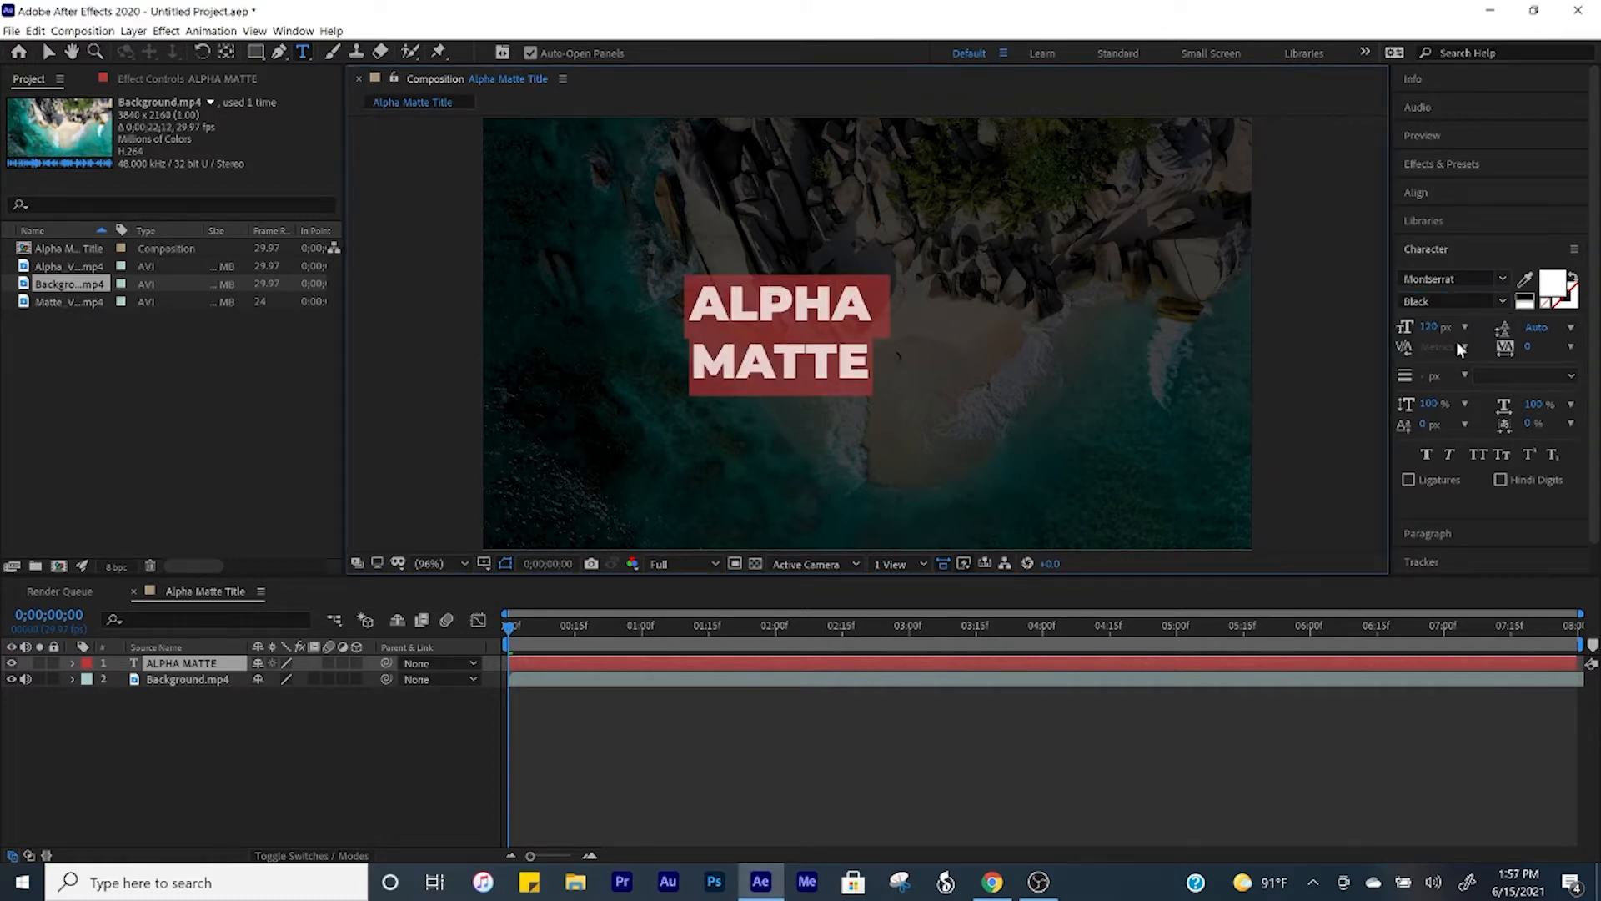
drag(1433, 334, 1594, 329)
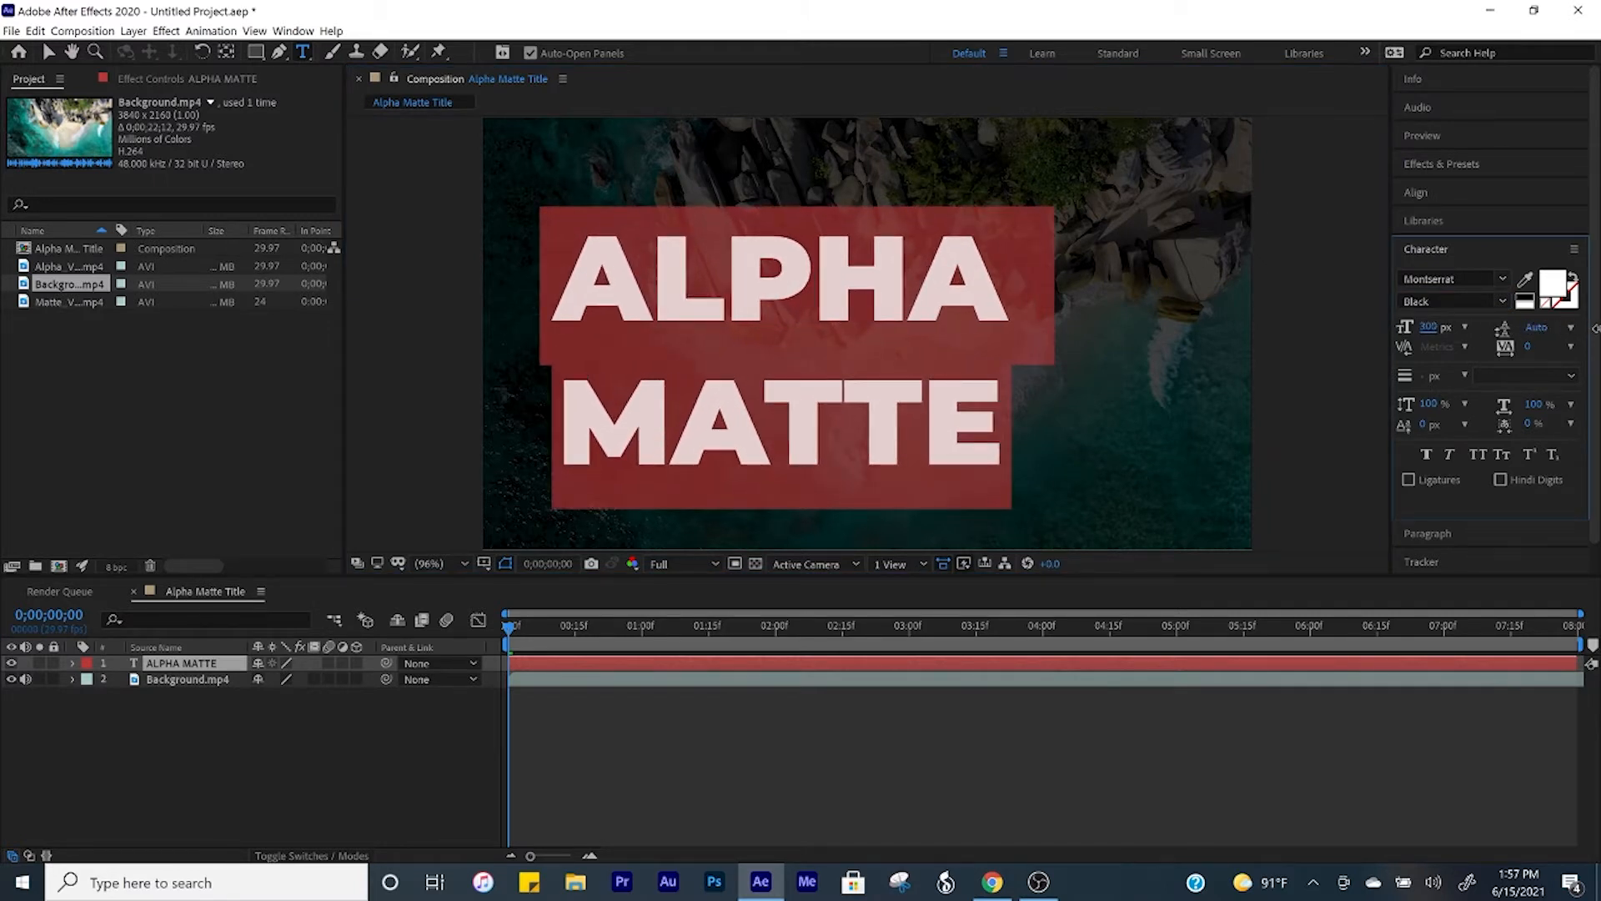
Step: Center the ALPHA MATTE title horizontally and vertically in the composition
click(1442, 197)
click(1442, 239)
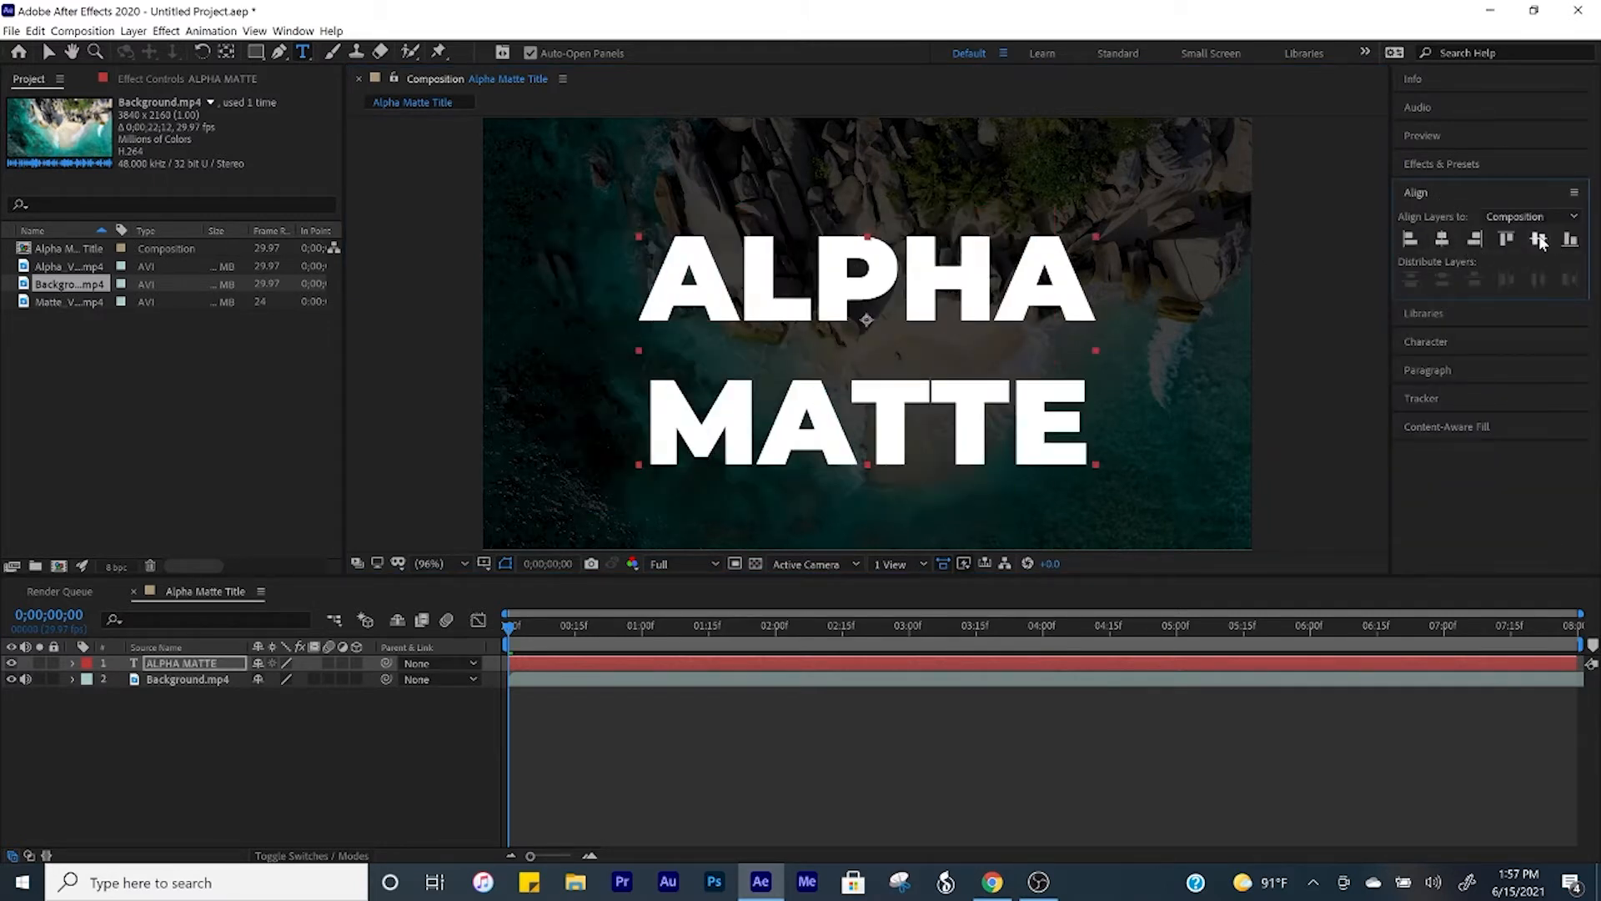
click(1538, 240)
Step: Pre-compose the ALPHA MATTE text layer into a new composition named "Text"
click(218, 666)
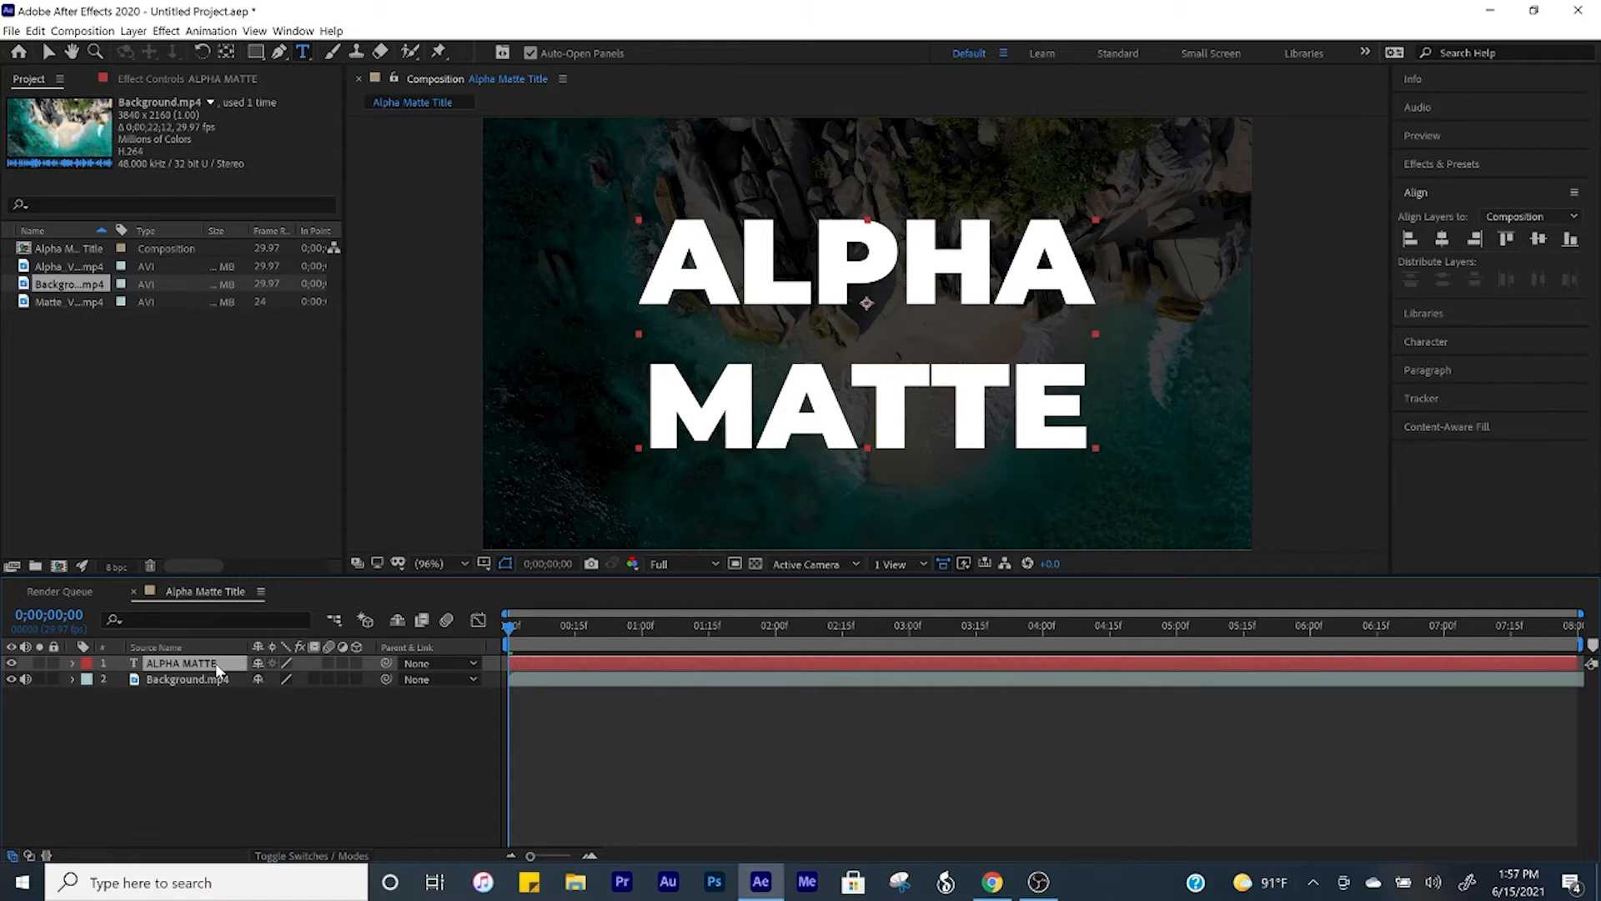
key(ctrl+shift+c)
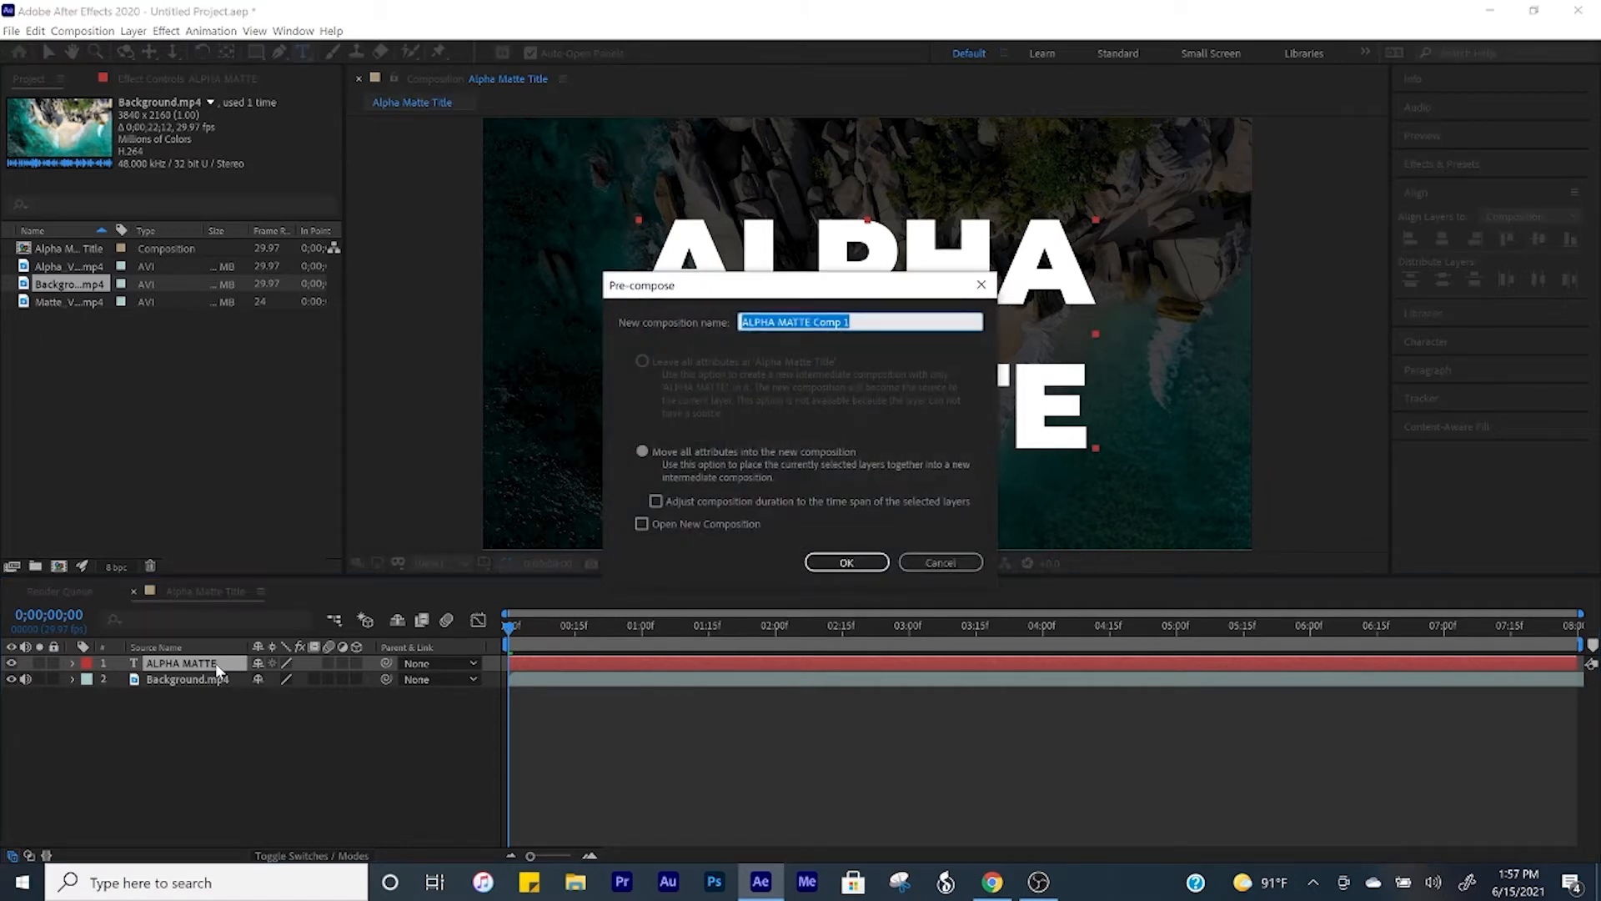
text(Text)
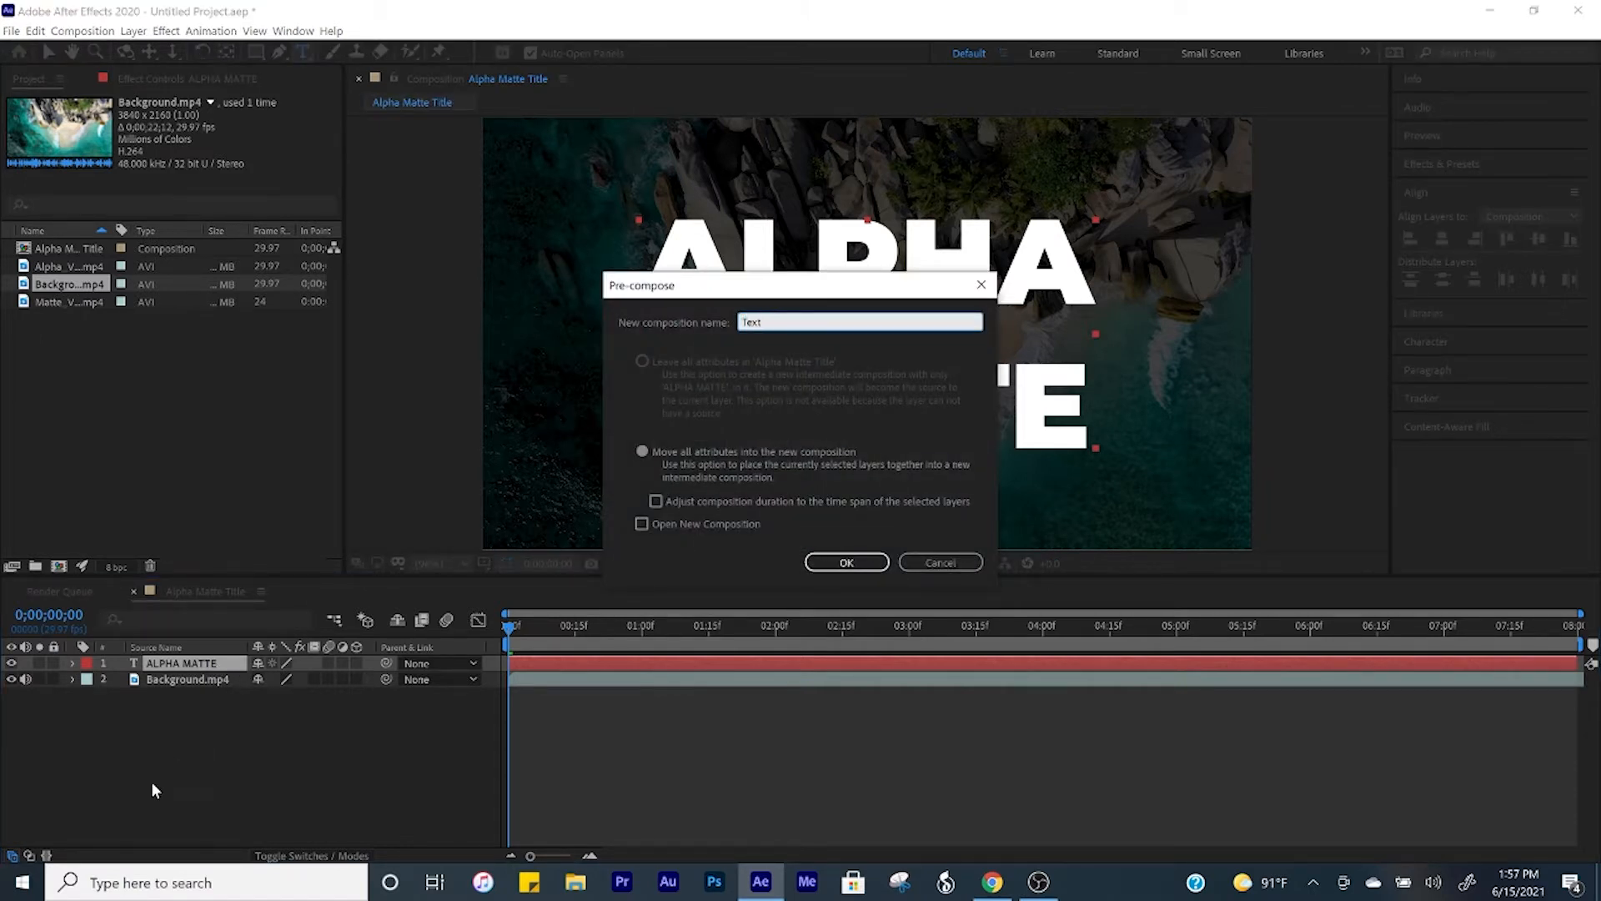
click(867, 562)
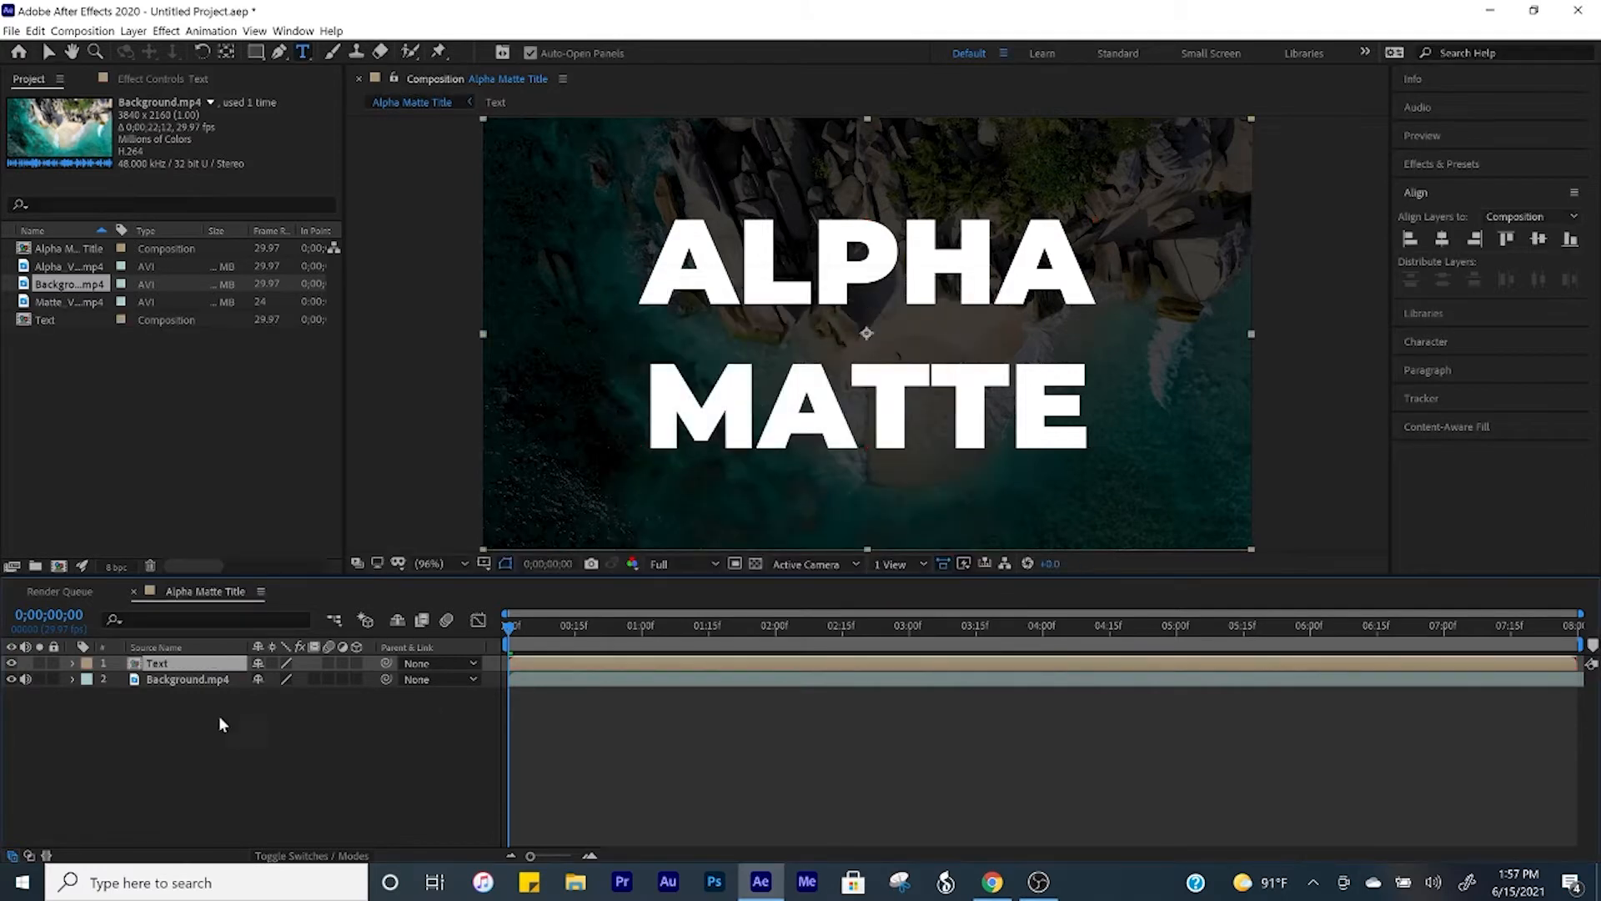
Step: In the Text composition, duplicate the ALPHA MATTE layer and remove the word MATTE from the copy
double_click(200, 665)
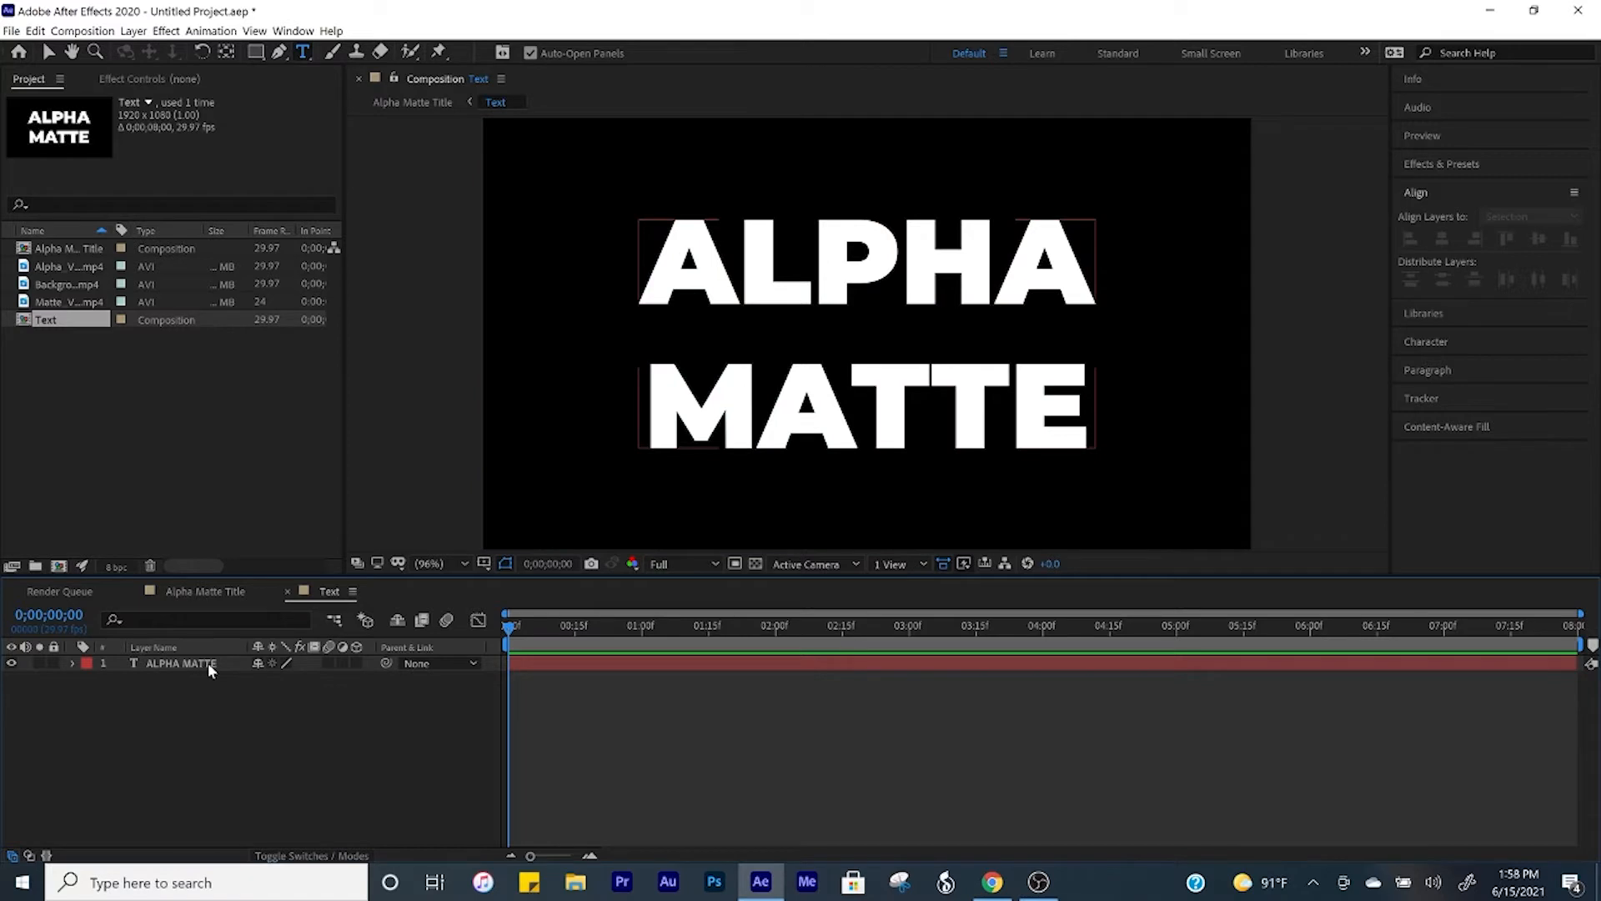
click(207, 662)
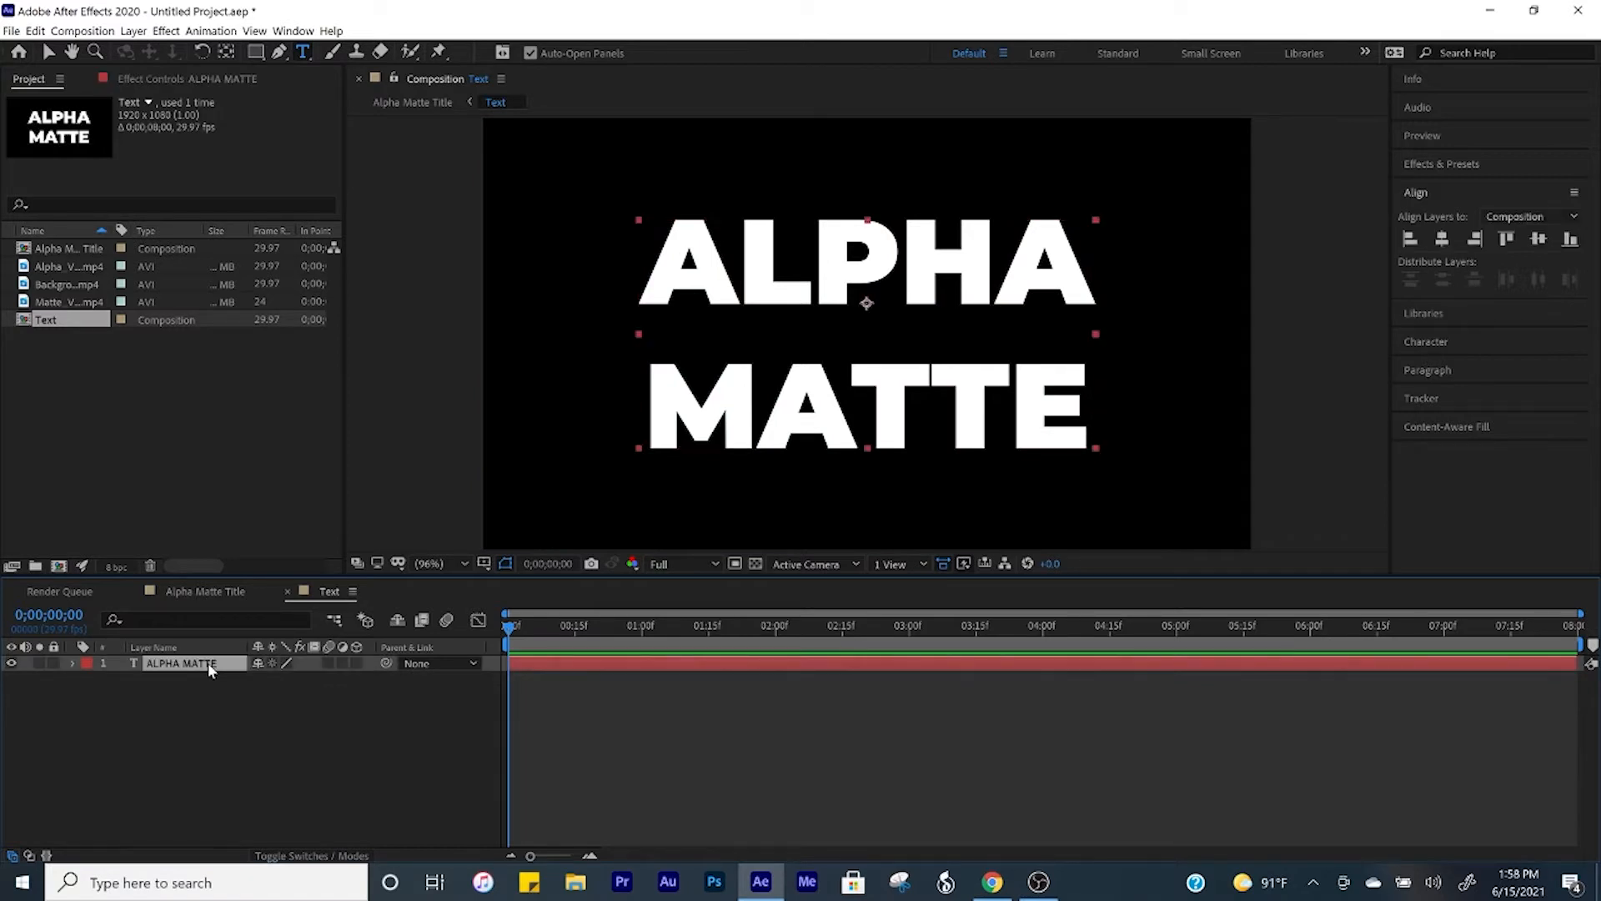
key(ctrl+d)
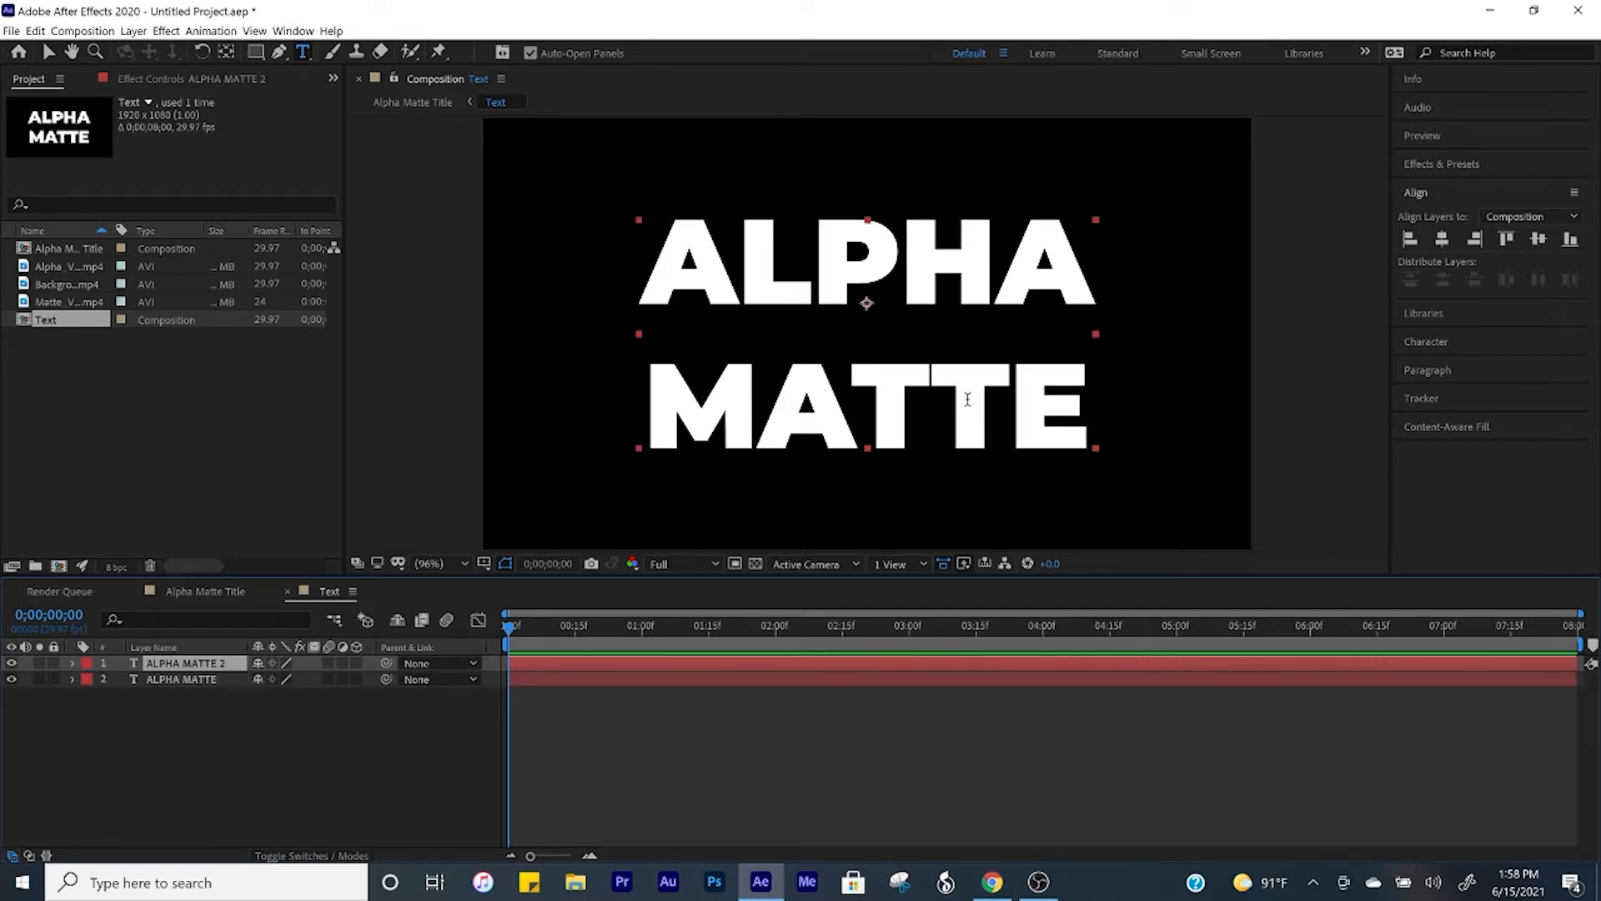
double_click(923, 400)
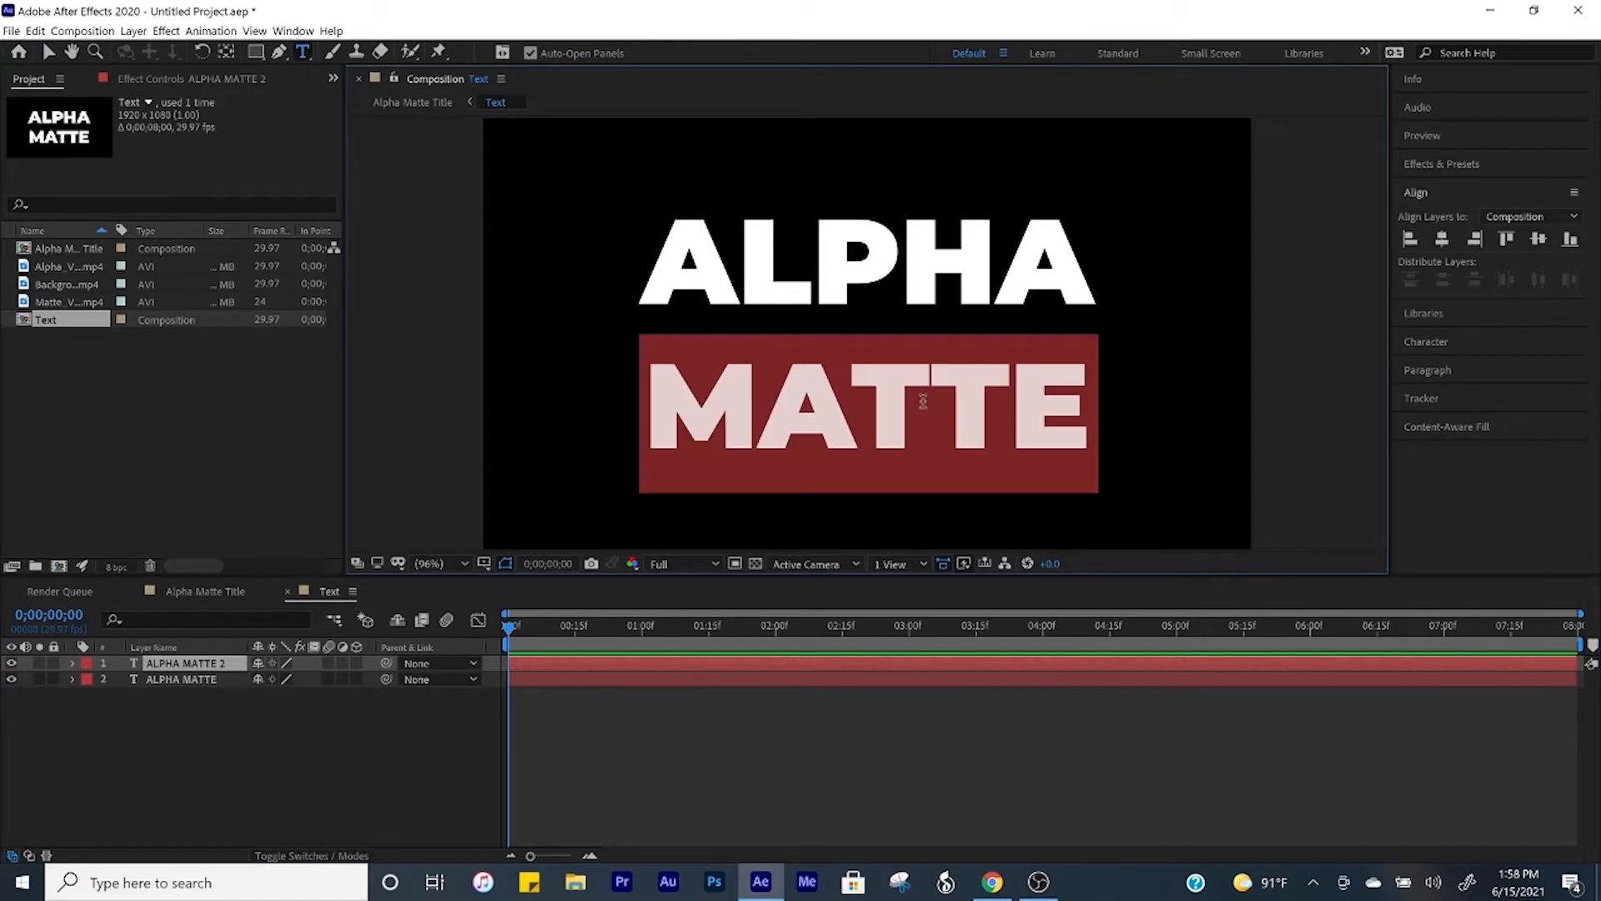
key(BackSpace)
Step: Duplicate the original ALPHA MATTE layer again and remove the word ALPHA from this copy
click(176, 680)
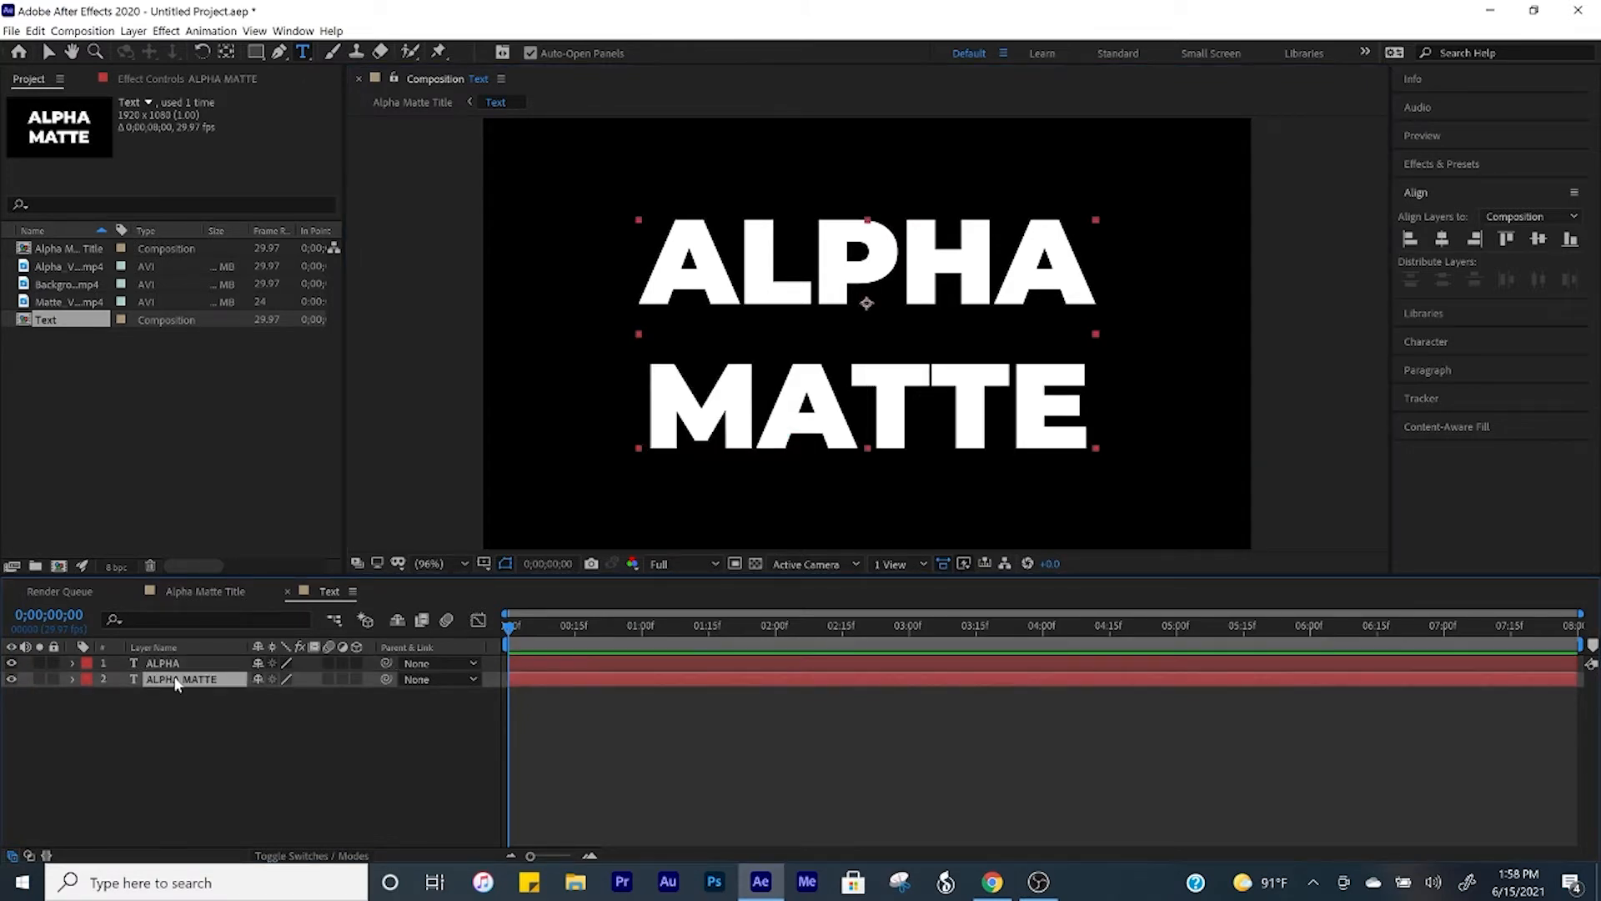
key(ctrl+d)
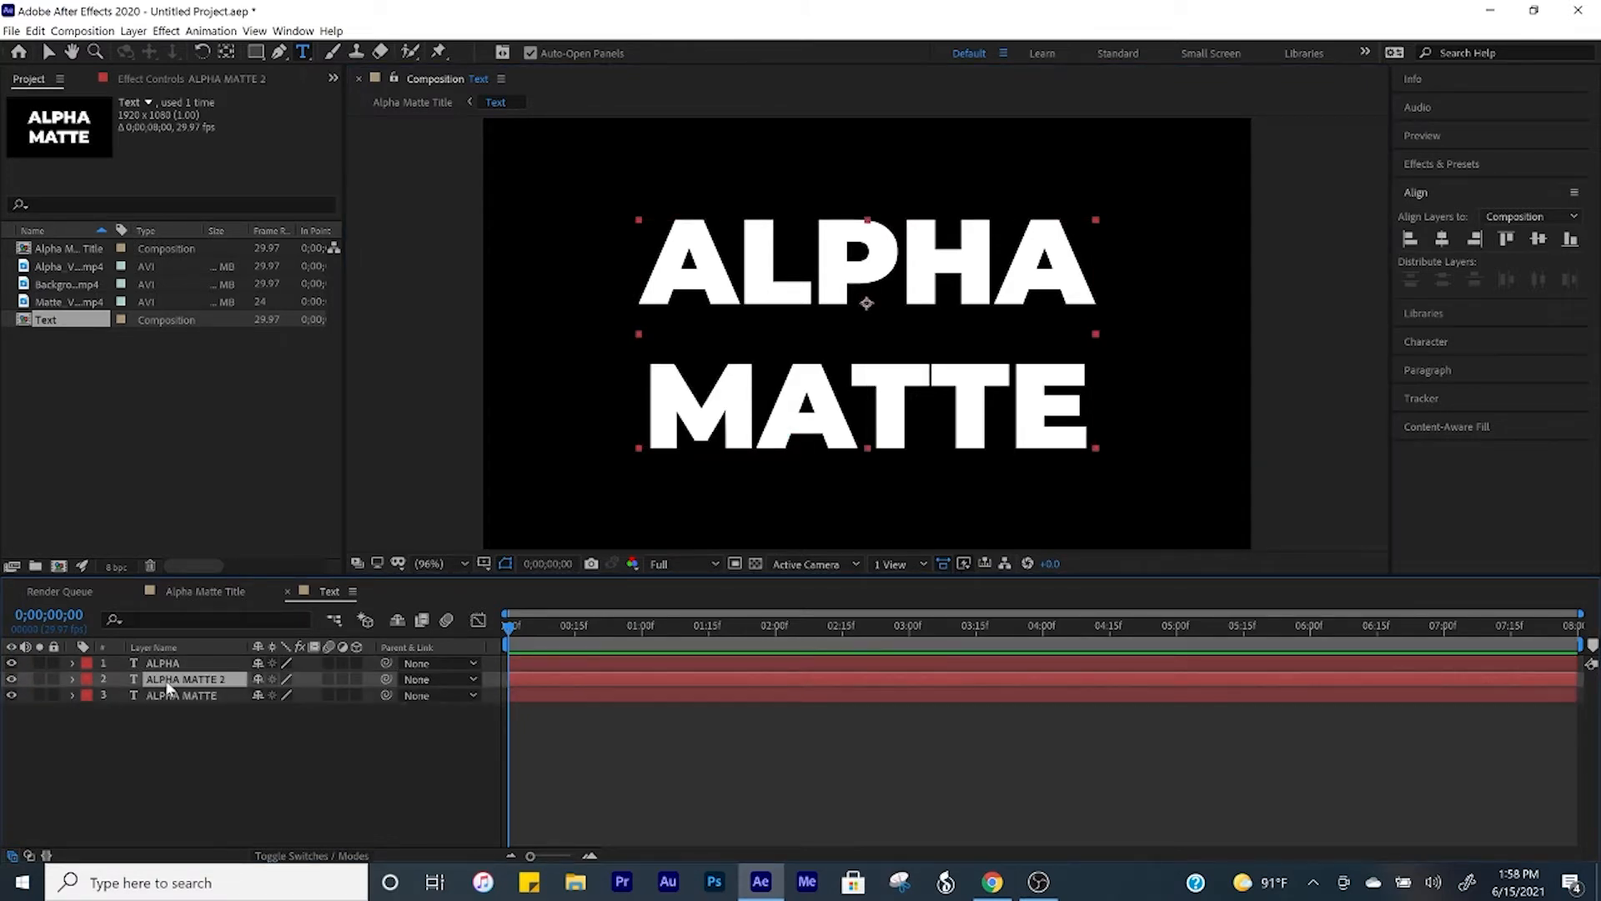
double_click(1003, 270)
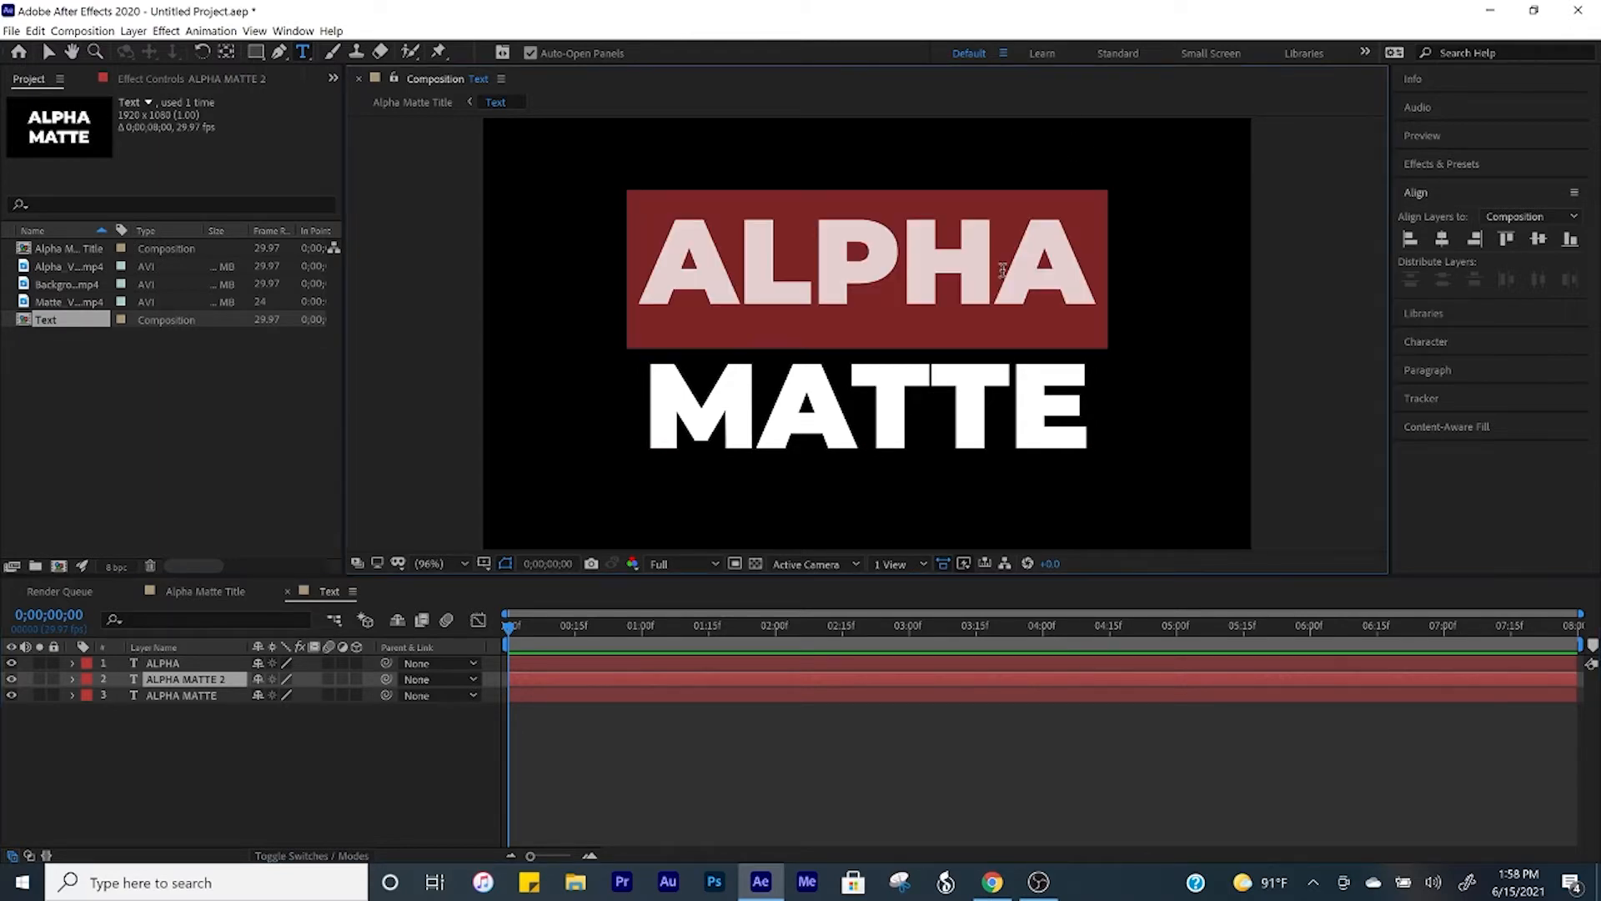
key(BackSpace)
click(208, 704)
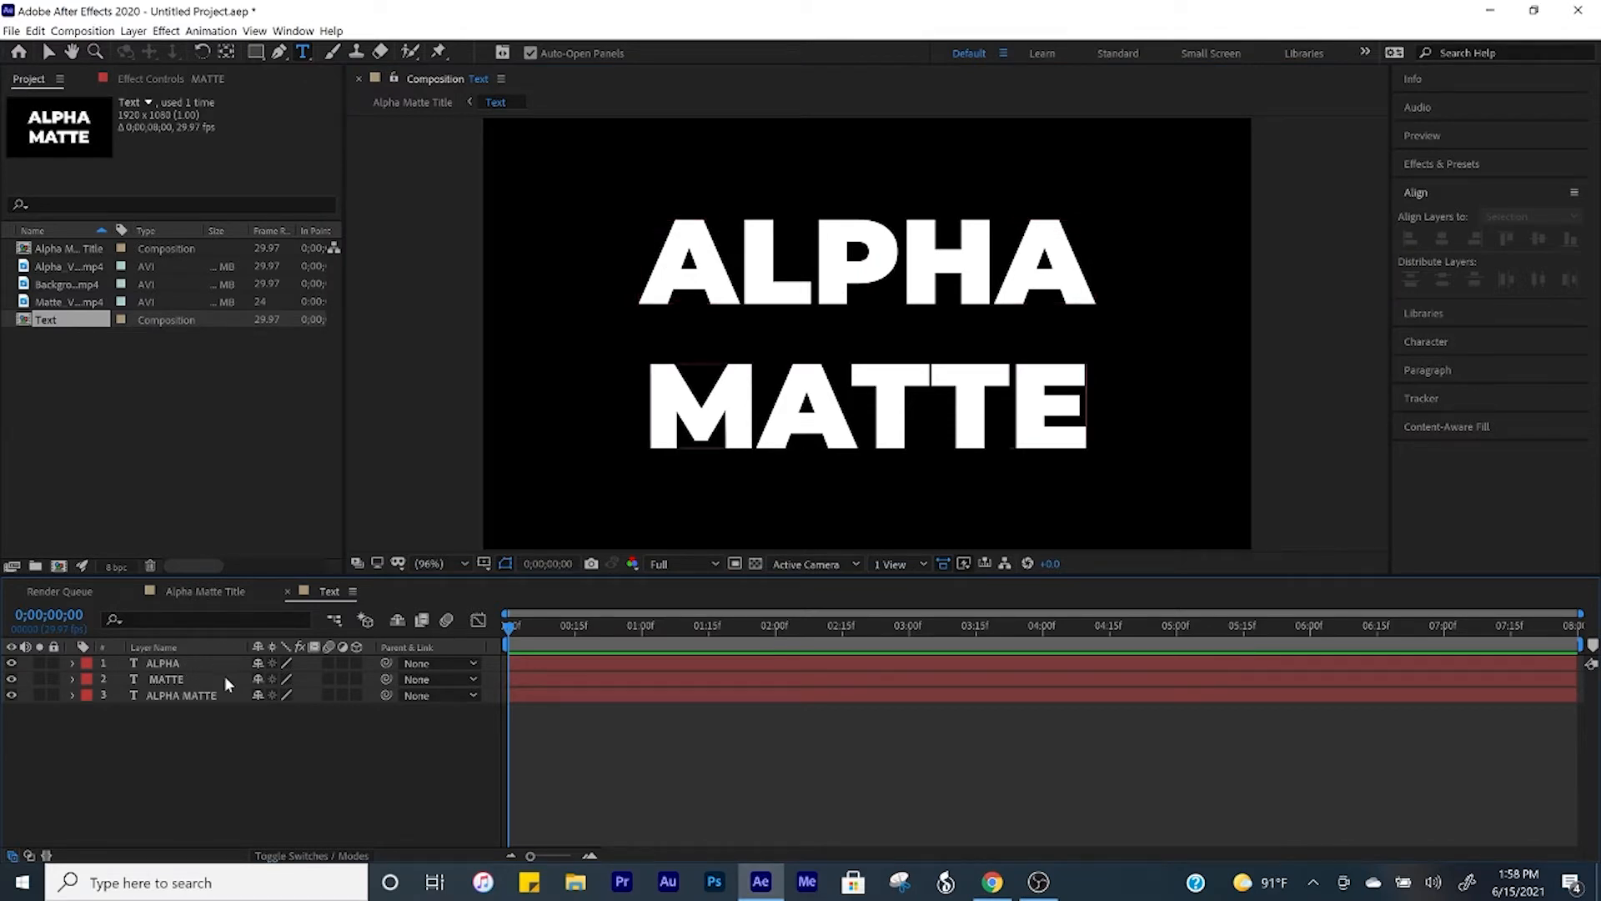
Step: Delete the original two-word ALPHA MATTE layer, keeping the separate ALPHA and MATTE layers
click(177, 697)
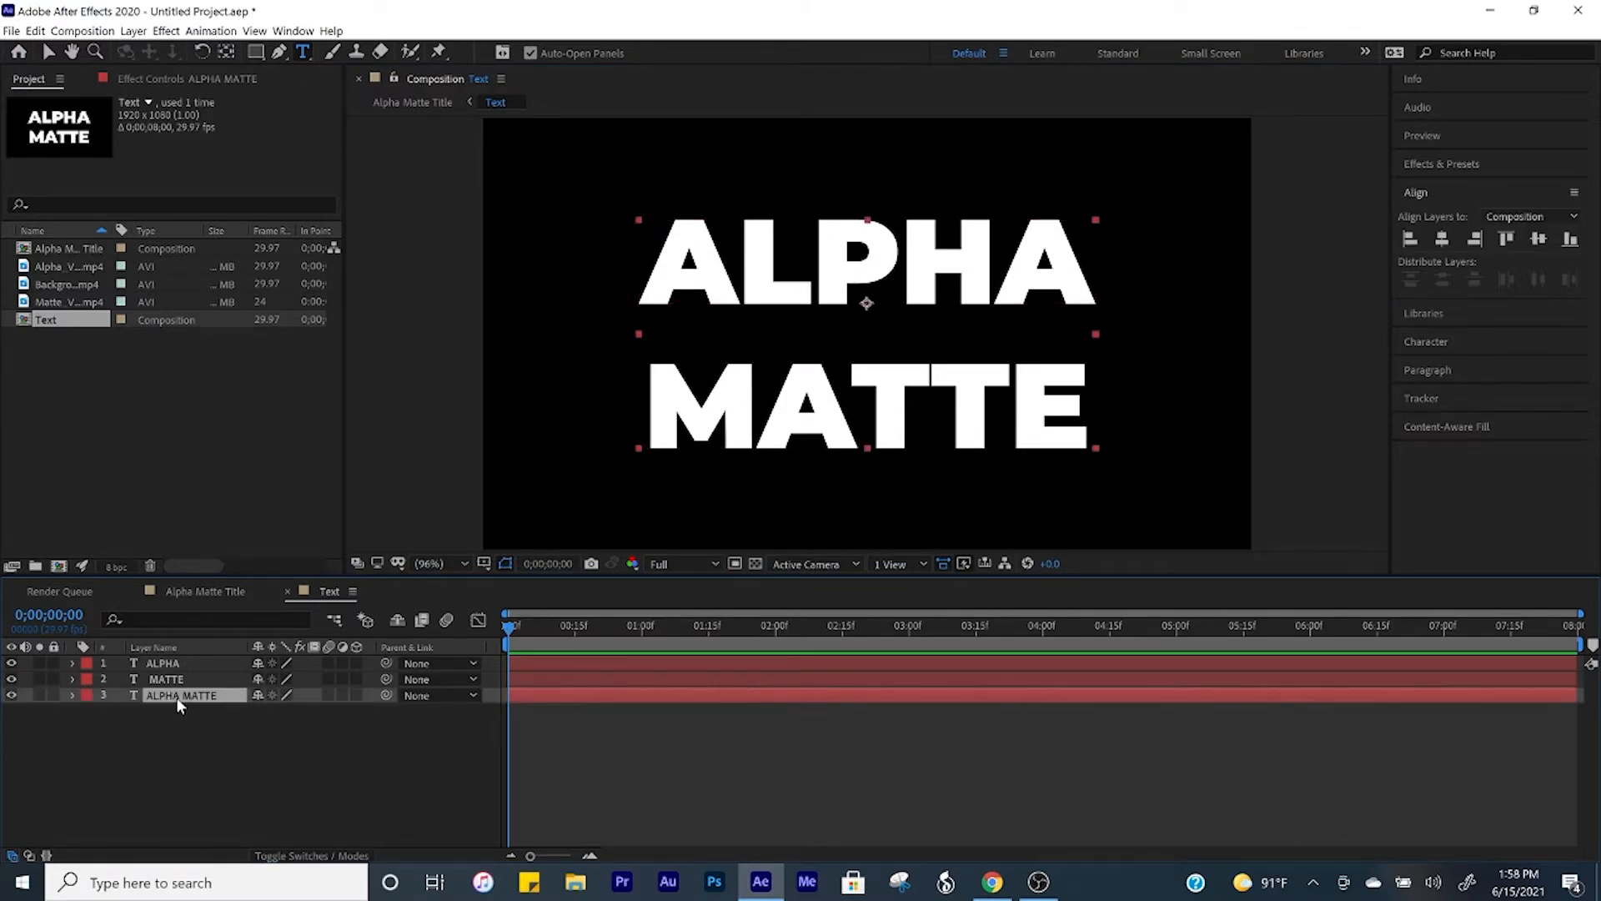
key(Delete)
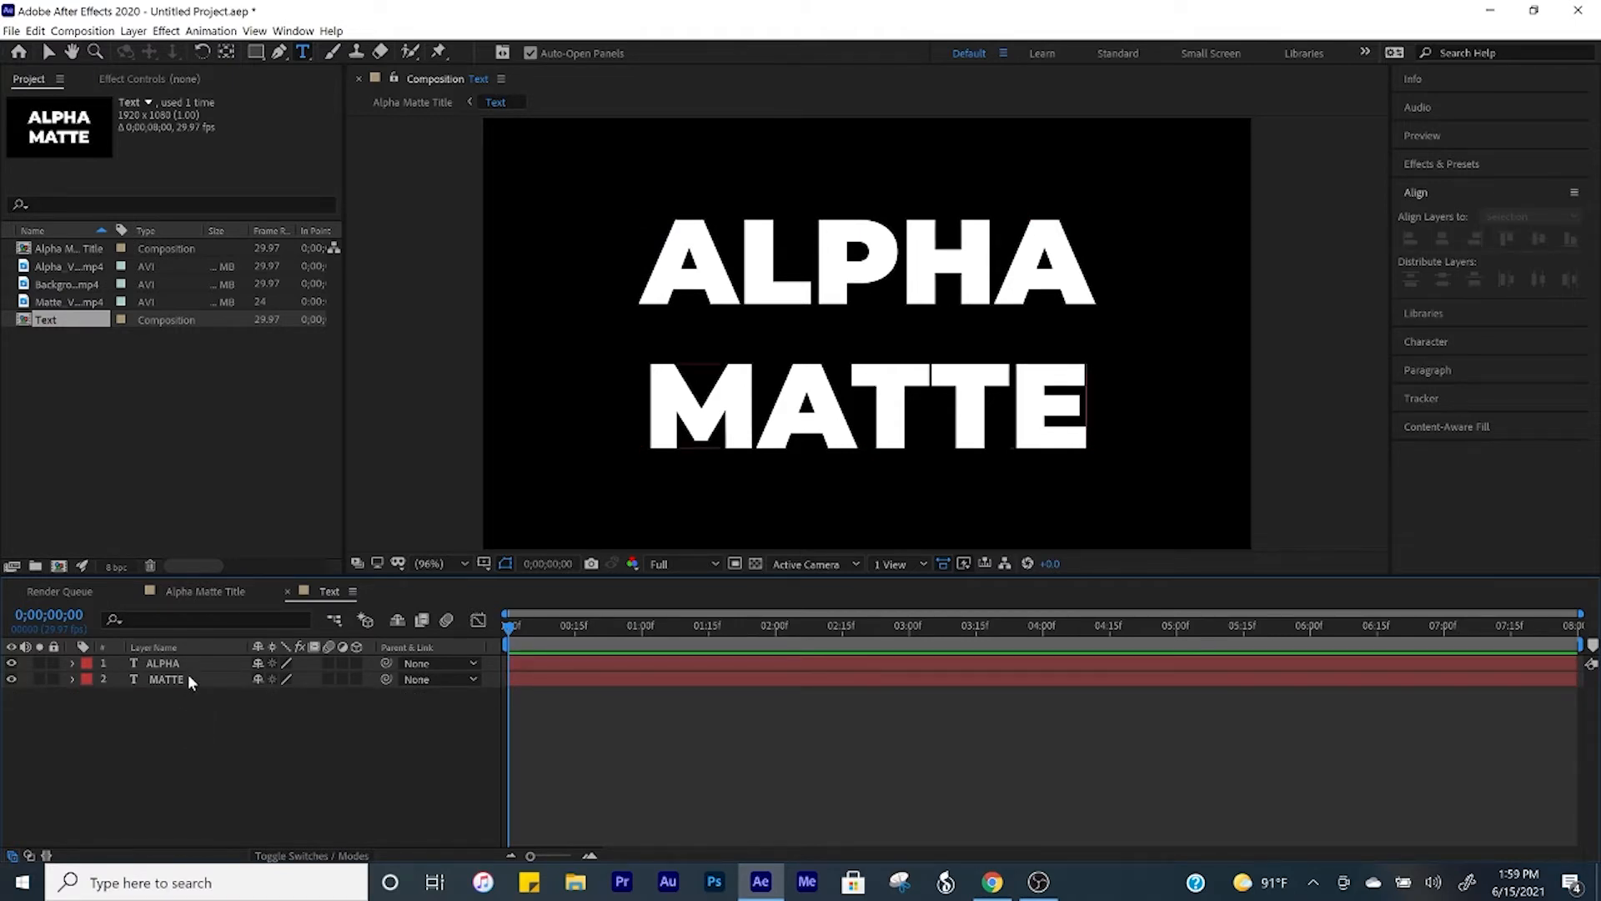
Step: Draw a rectangular mask on the ALPHA layer that closely surrounds the word
click(187, 660)
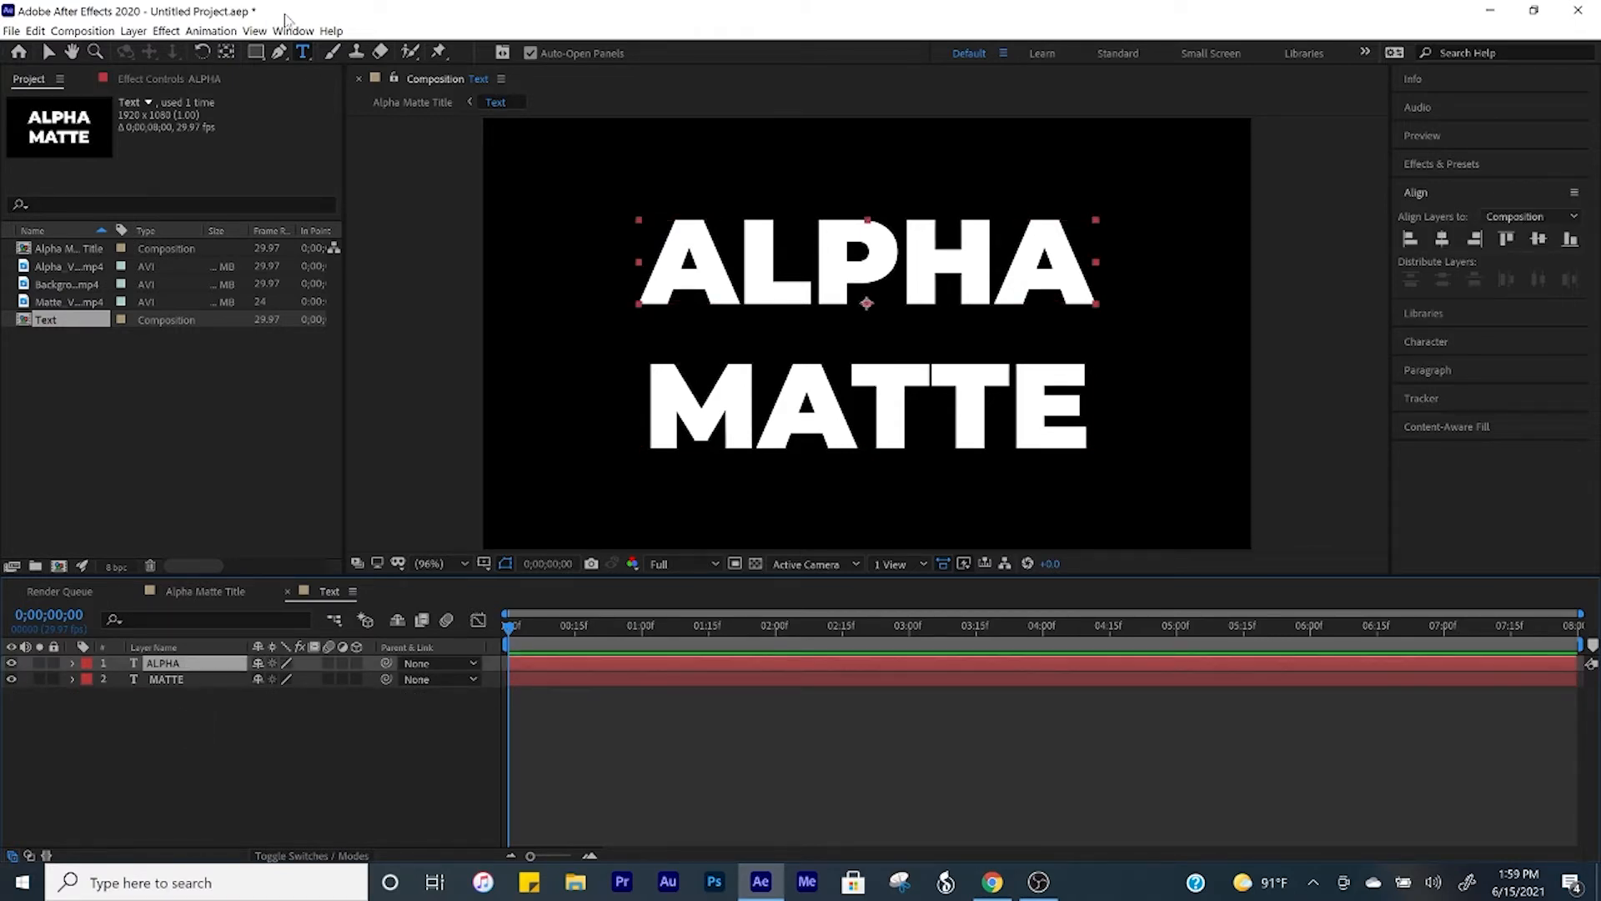
click(255, 52)
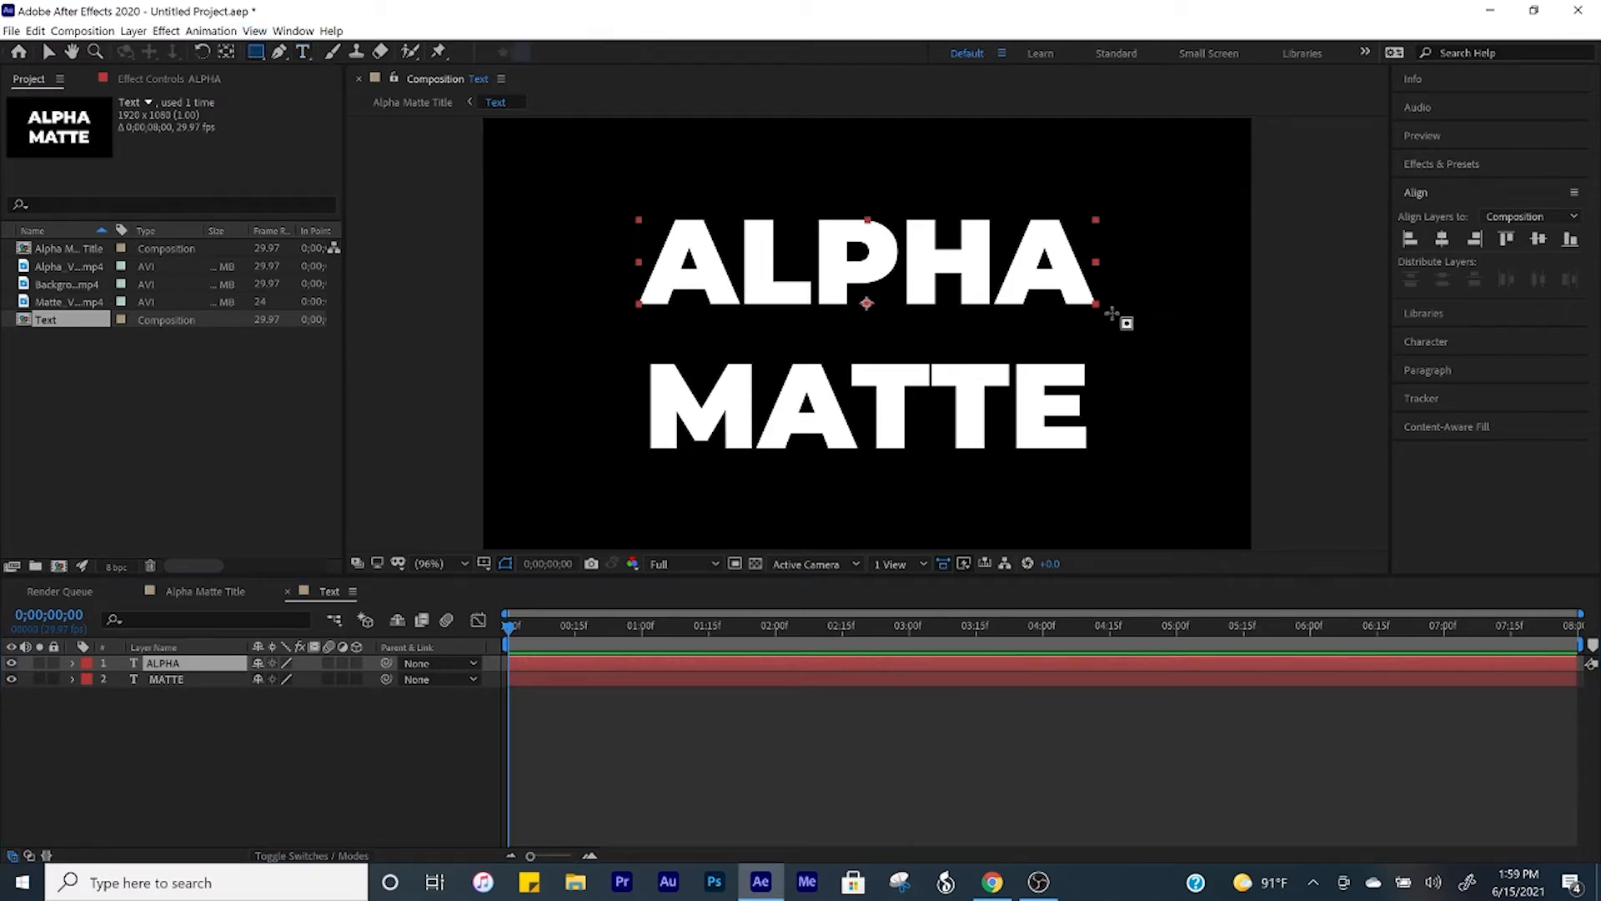
drag(1113, 313, 622, 196)
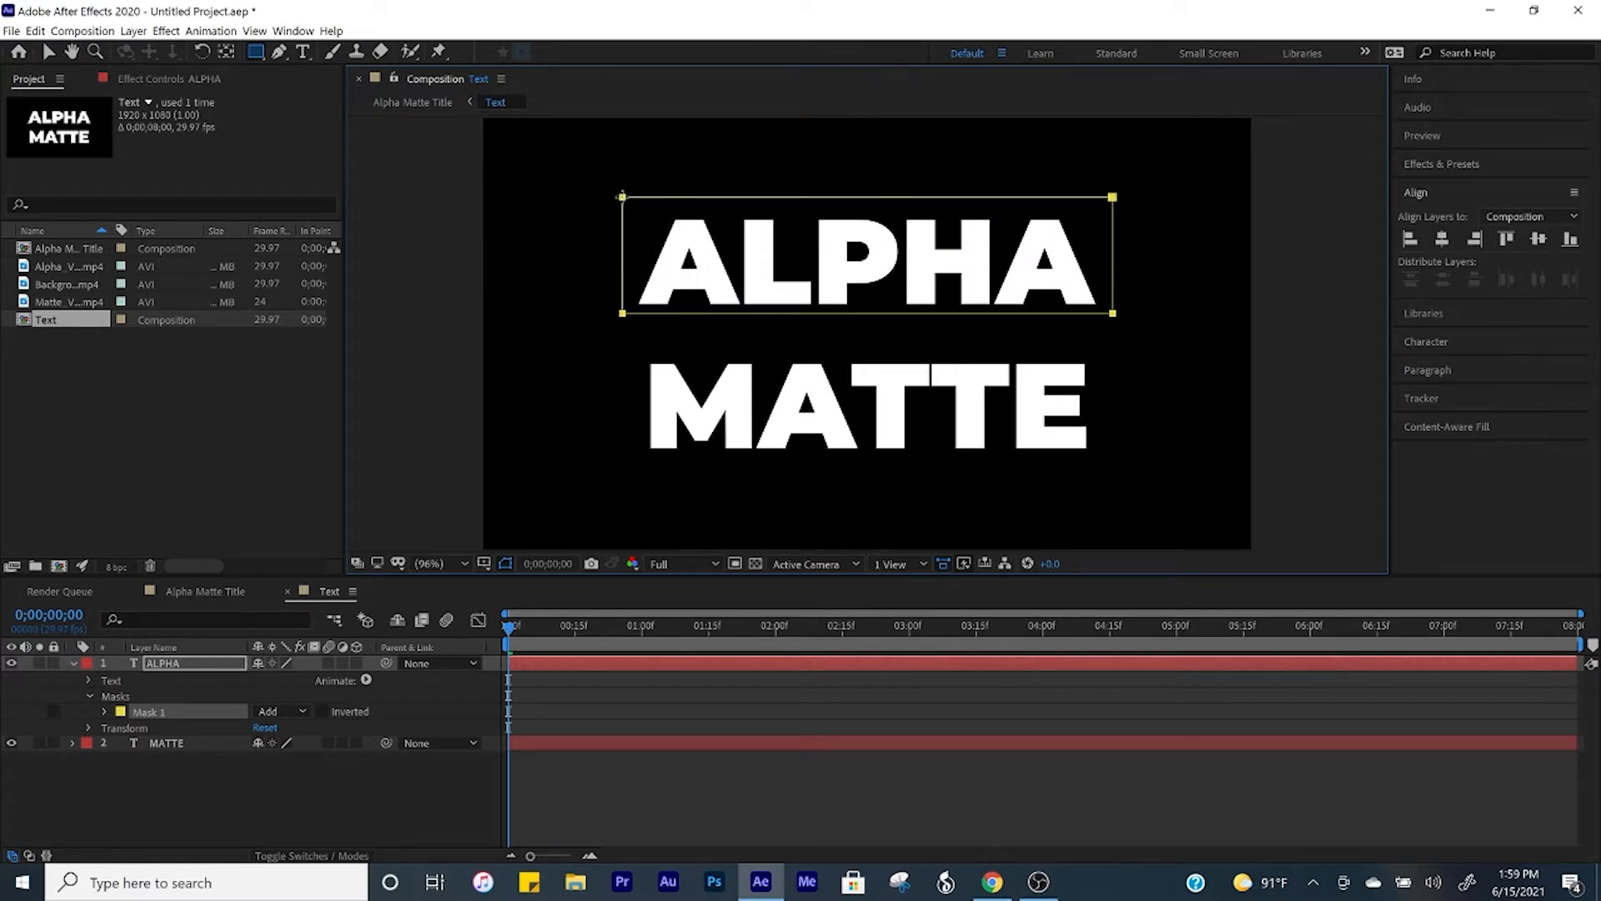
click(237, 677)
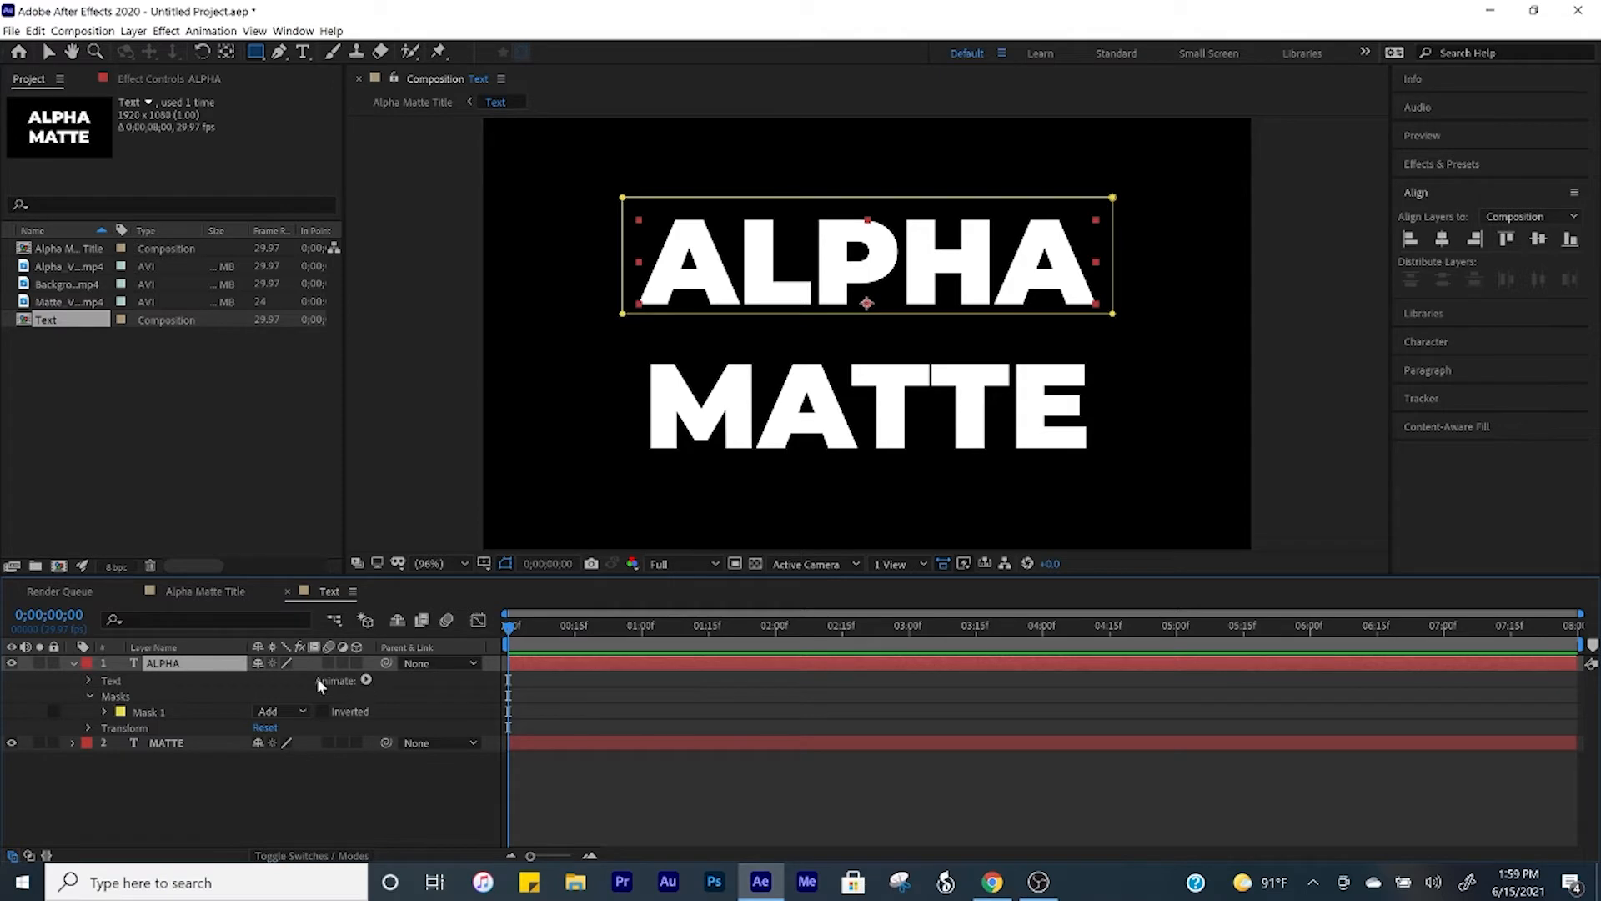
Step: Add a Position text animator to the ALPHA layer and set its position to 0.0, 250.0
click(366, 680)
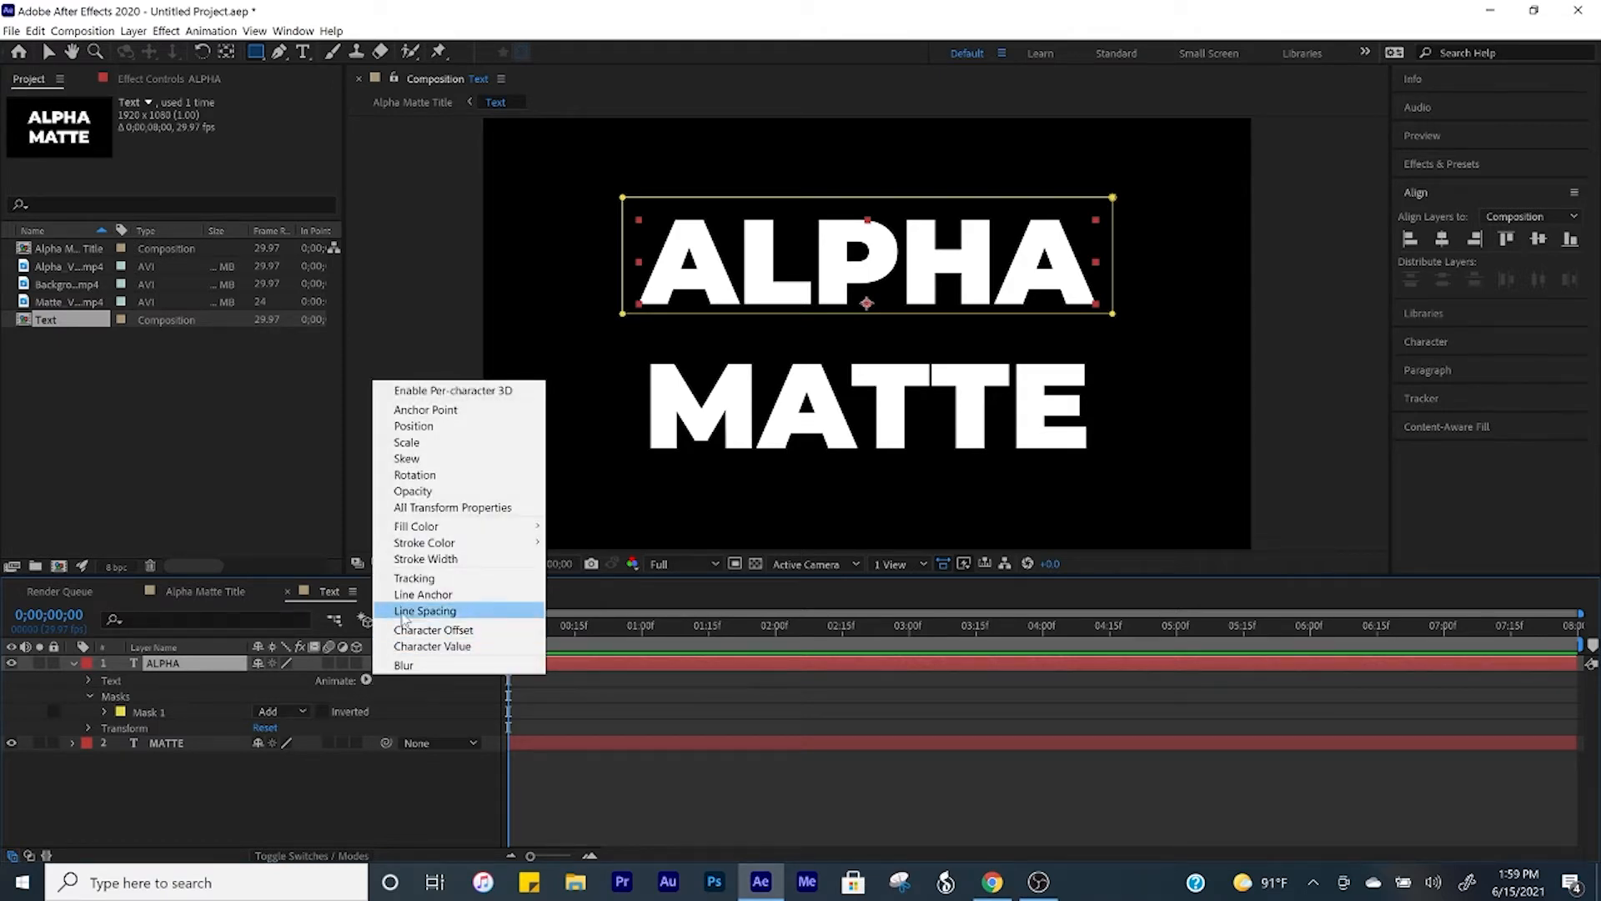
click(409, 426)
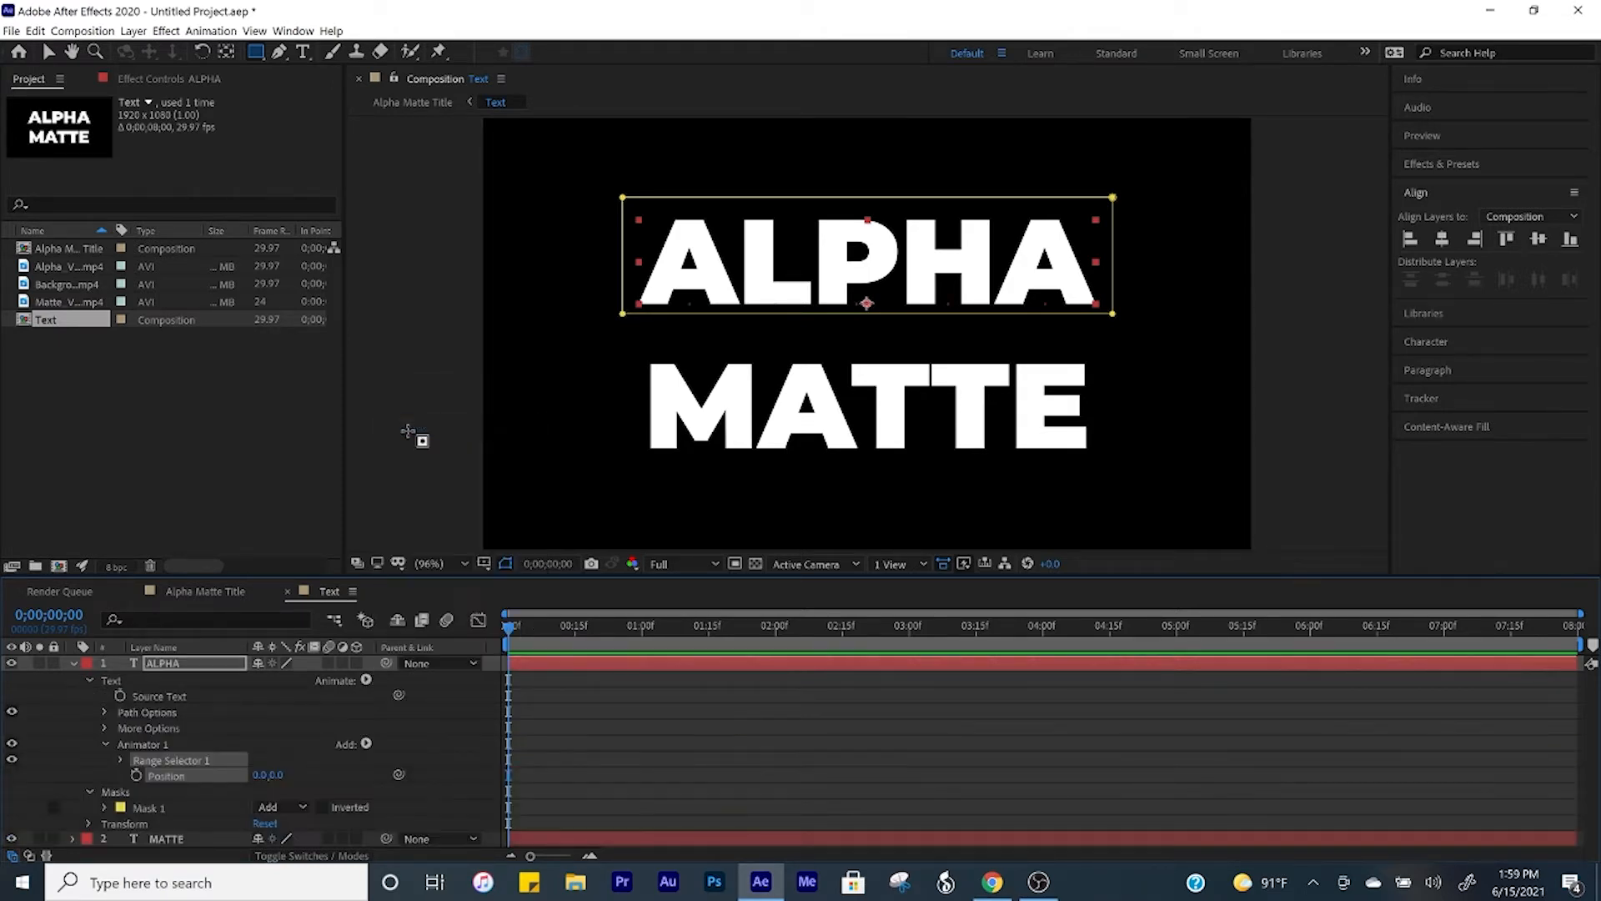
drag(280, 777, 507, 777)
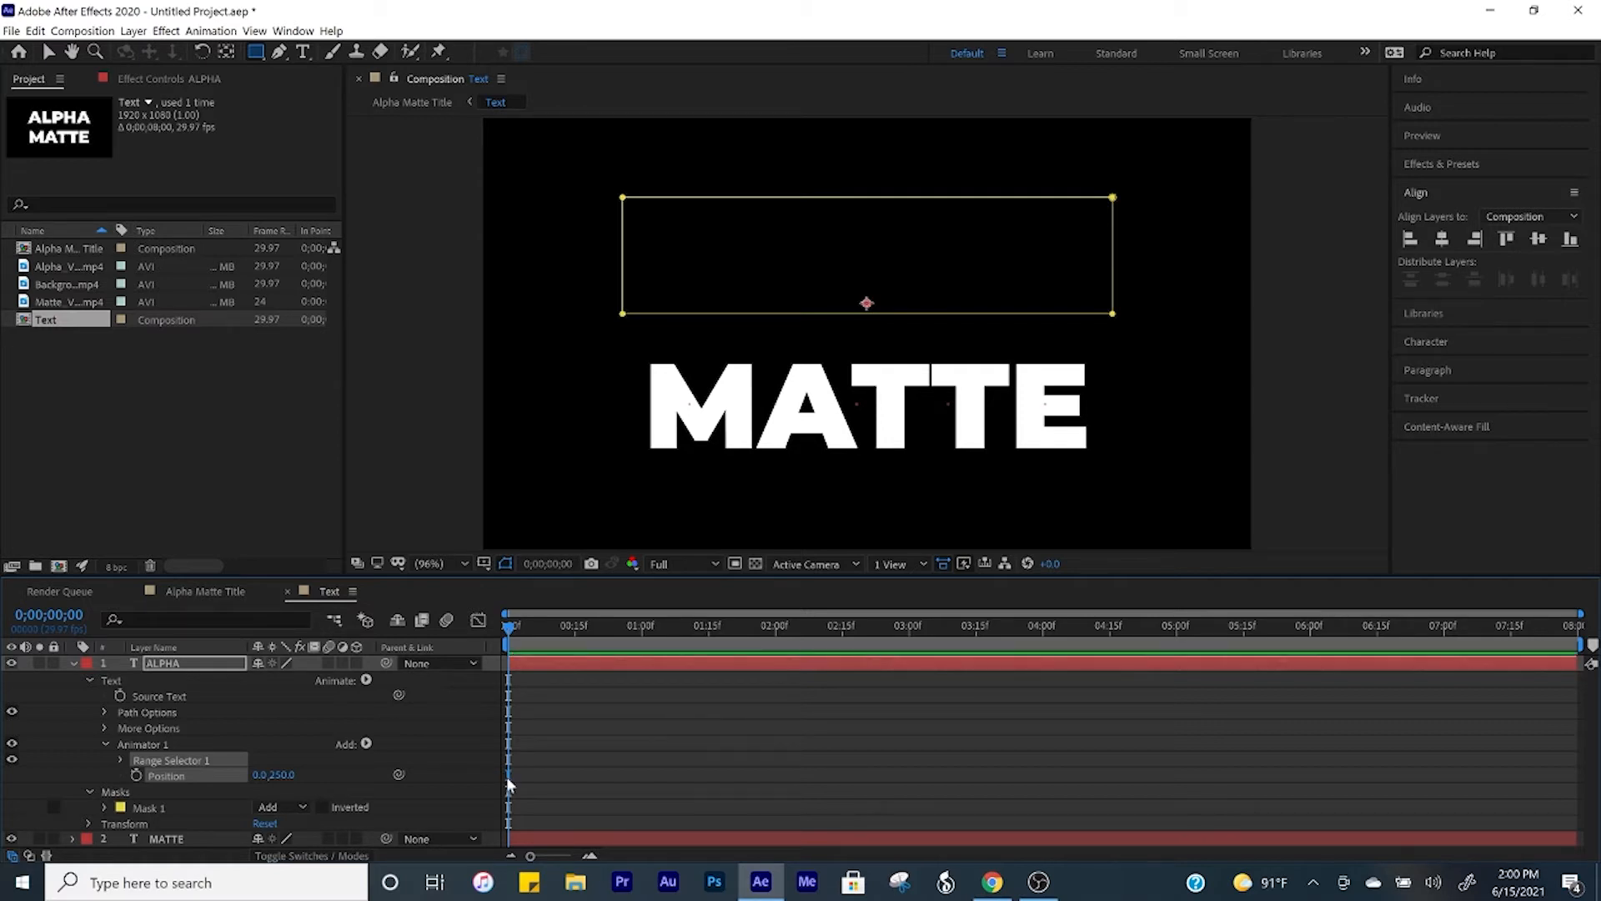
Step: Animate the ALPHA range selector's Start with a keyframe of 0% at 0;00;00;00 and 100% at 0;00;01;15
click(120, 760)
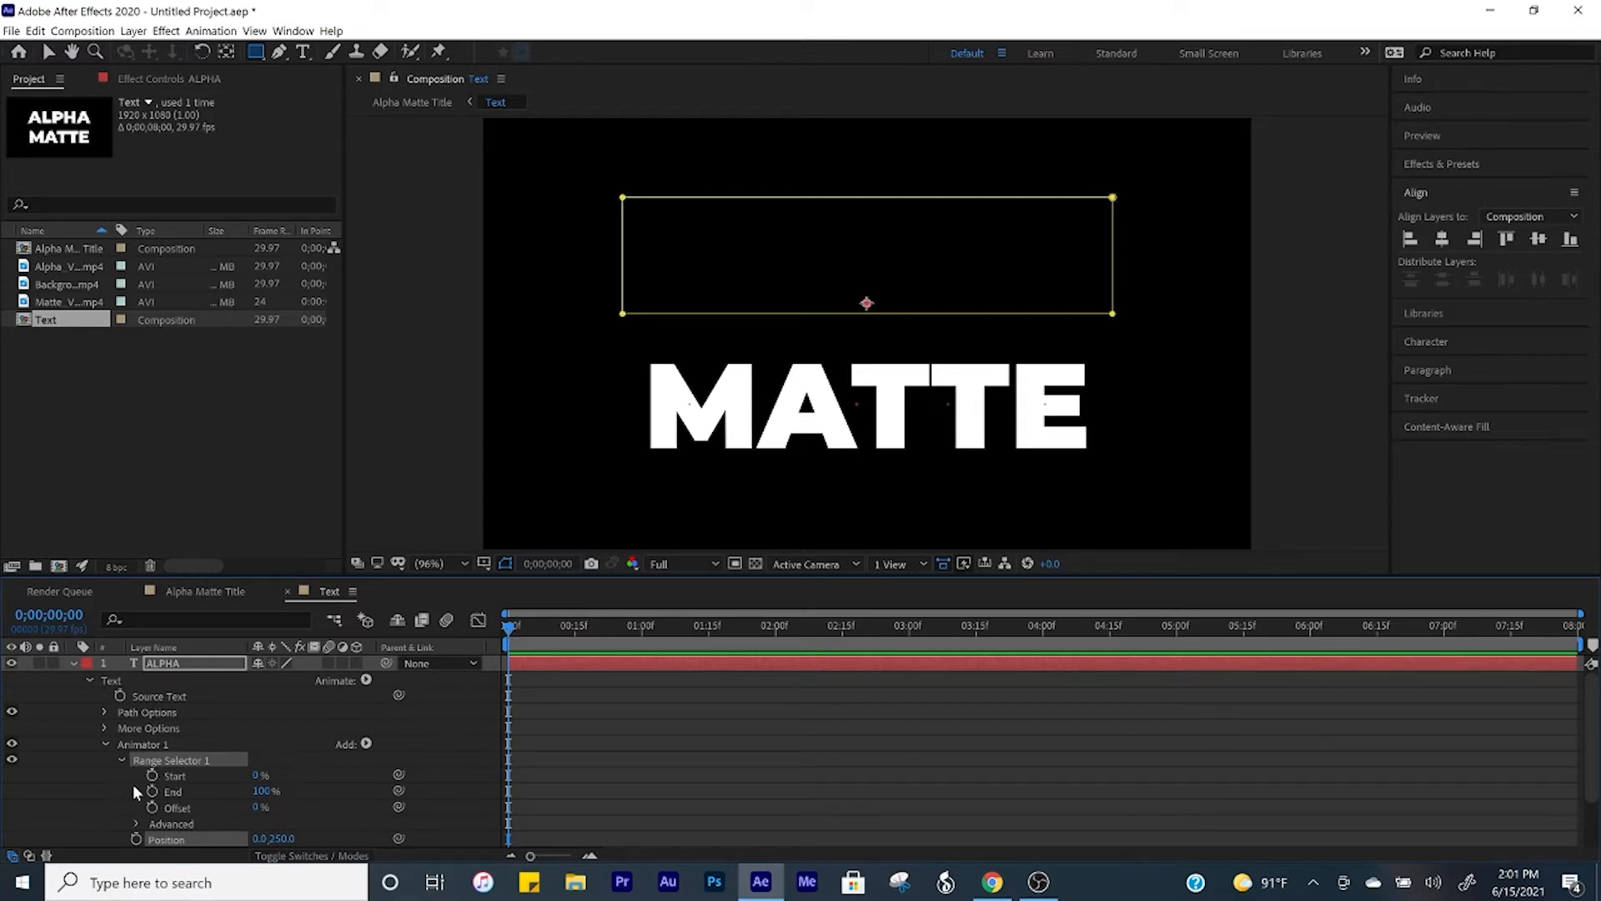
click(153, 775)
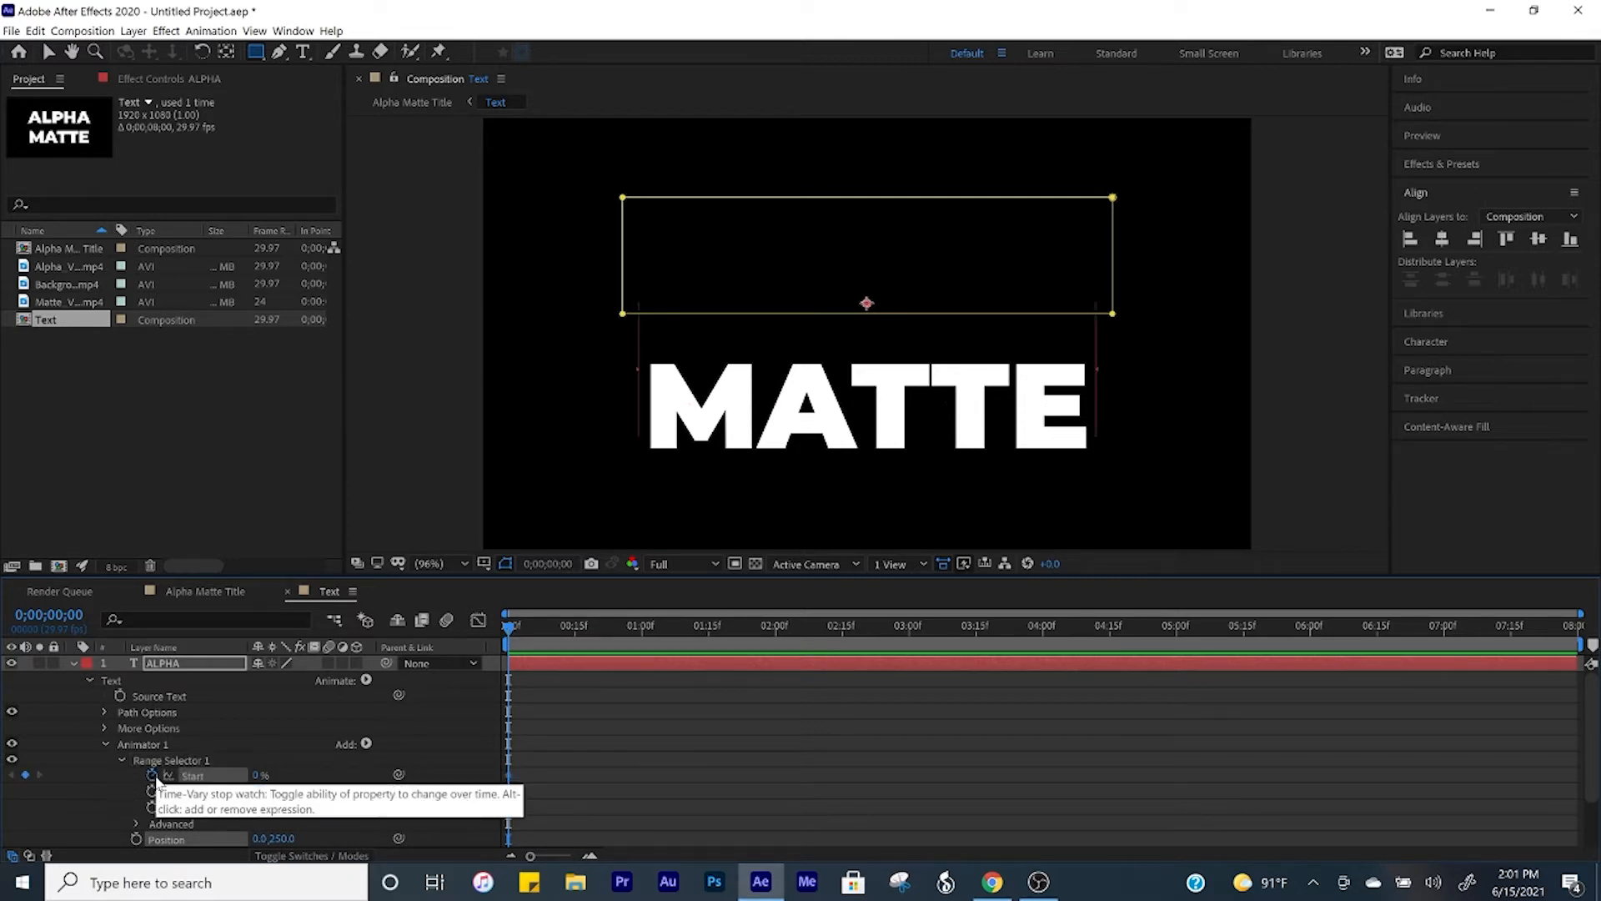
click(709, 632)
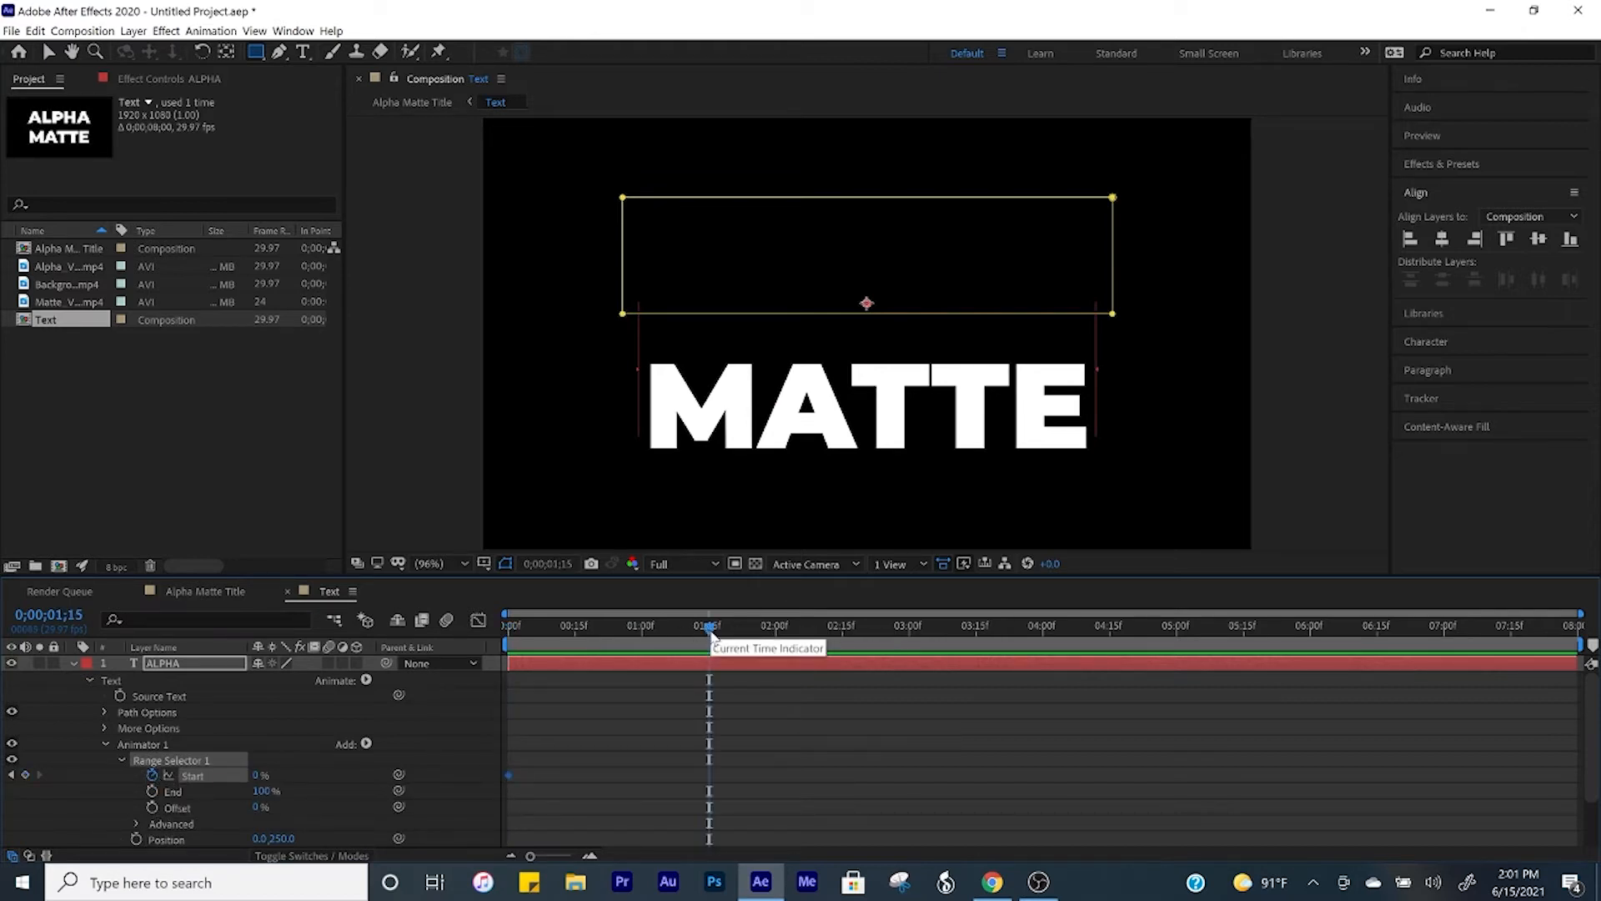
click(265, 775)
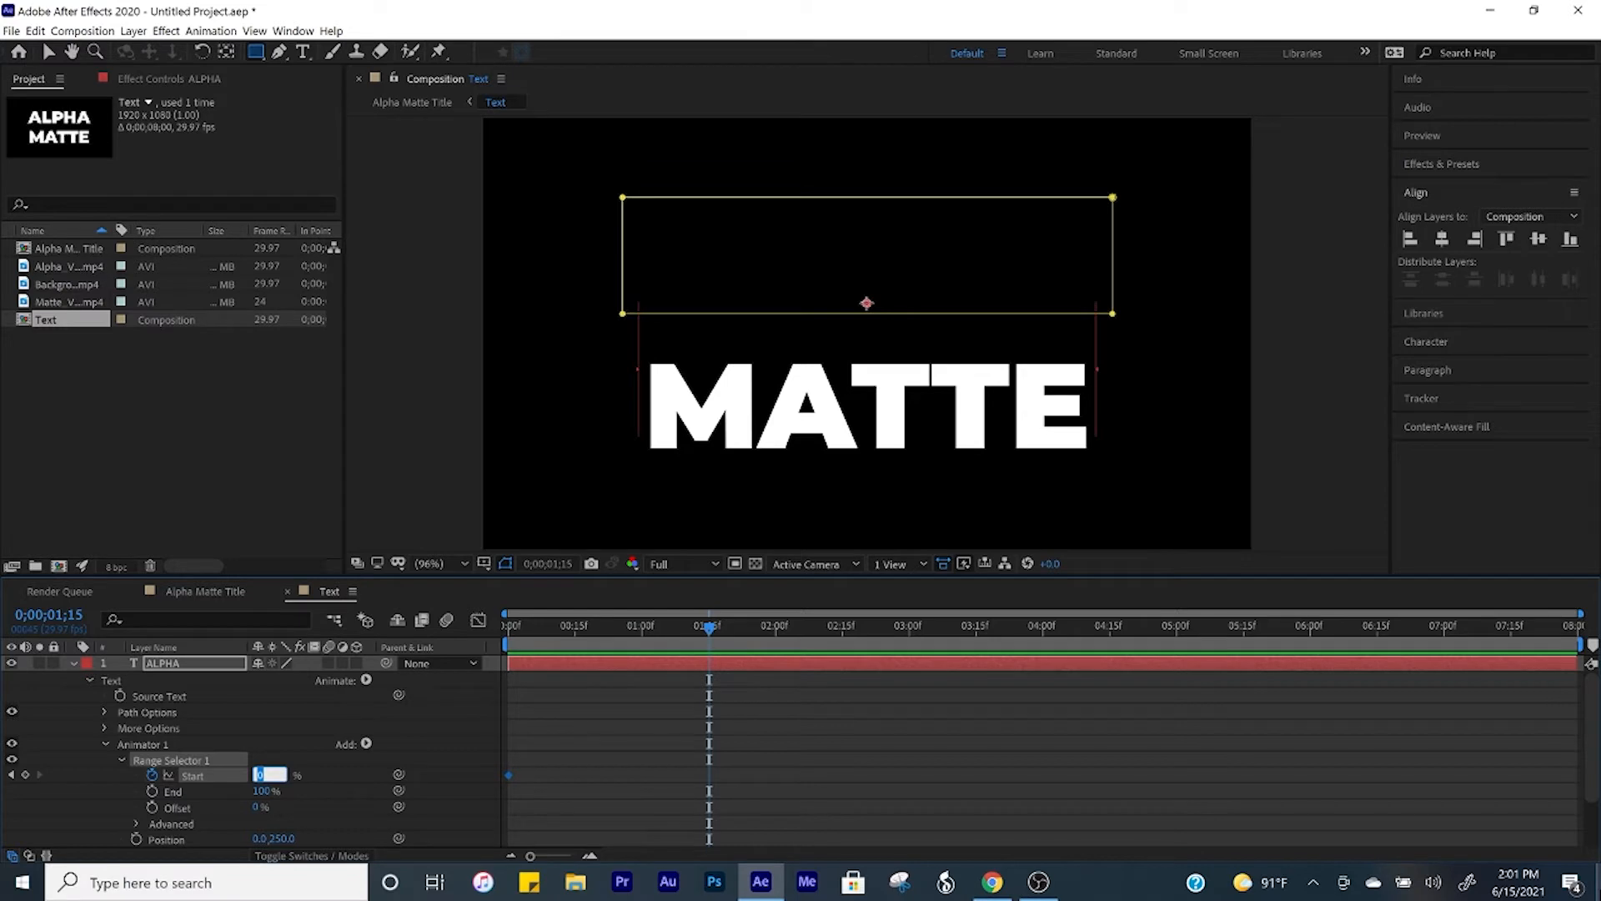
text(100)
key(Return)
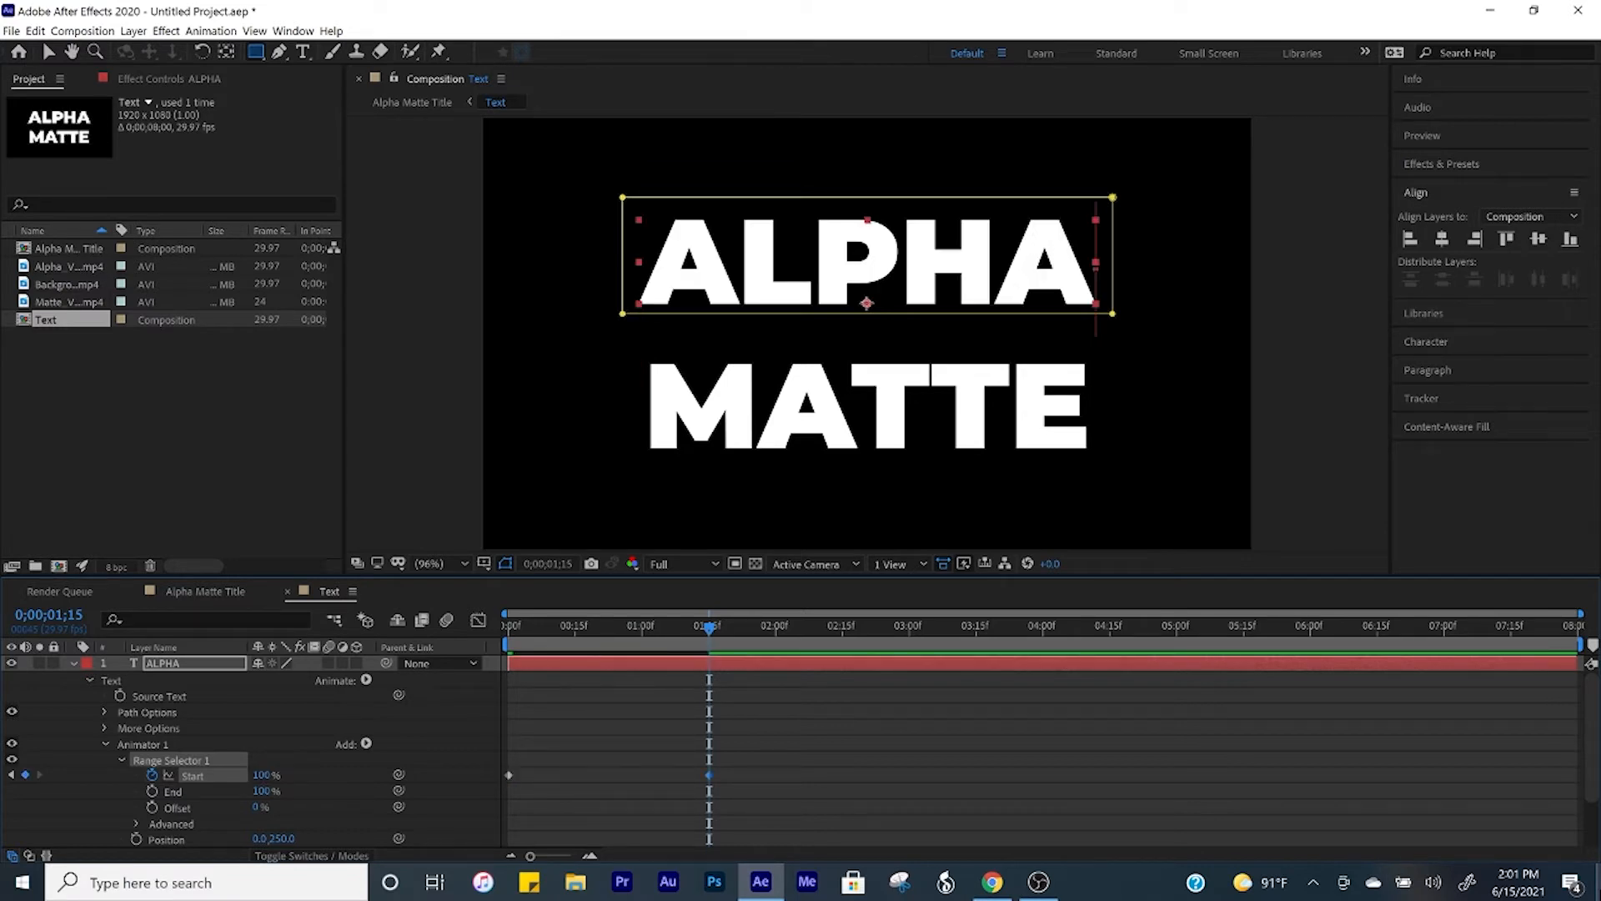
Step: Apply Easy Ease to both Start keyframes of the ALPHA layer's range selector
drag(738, 736, 513, 771)
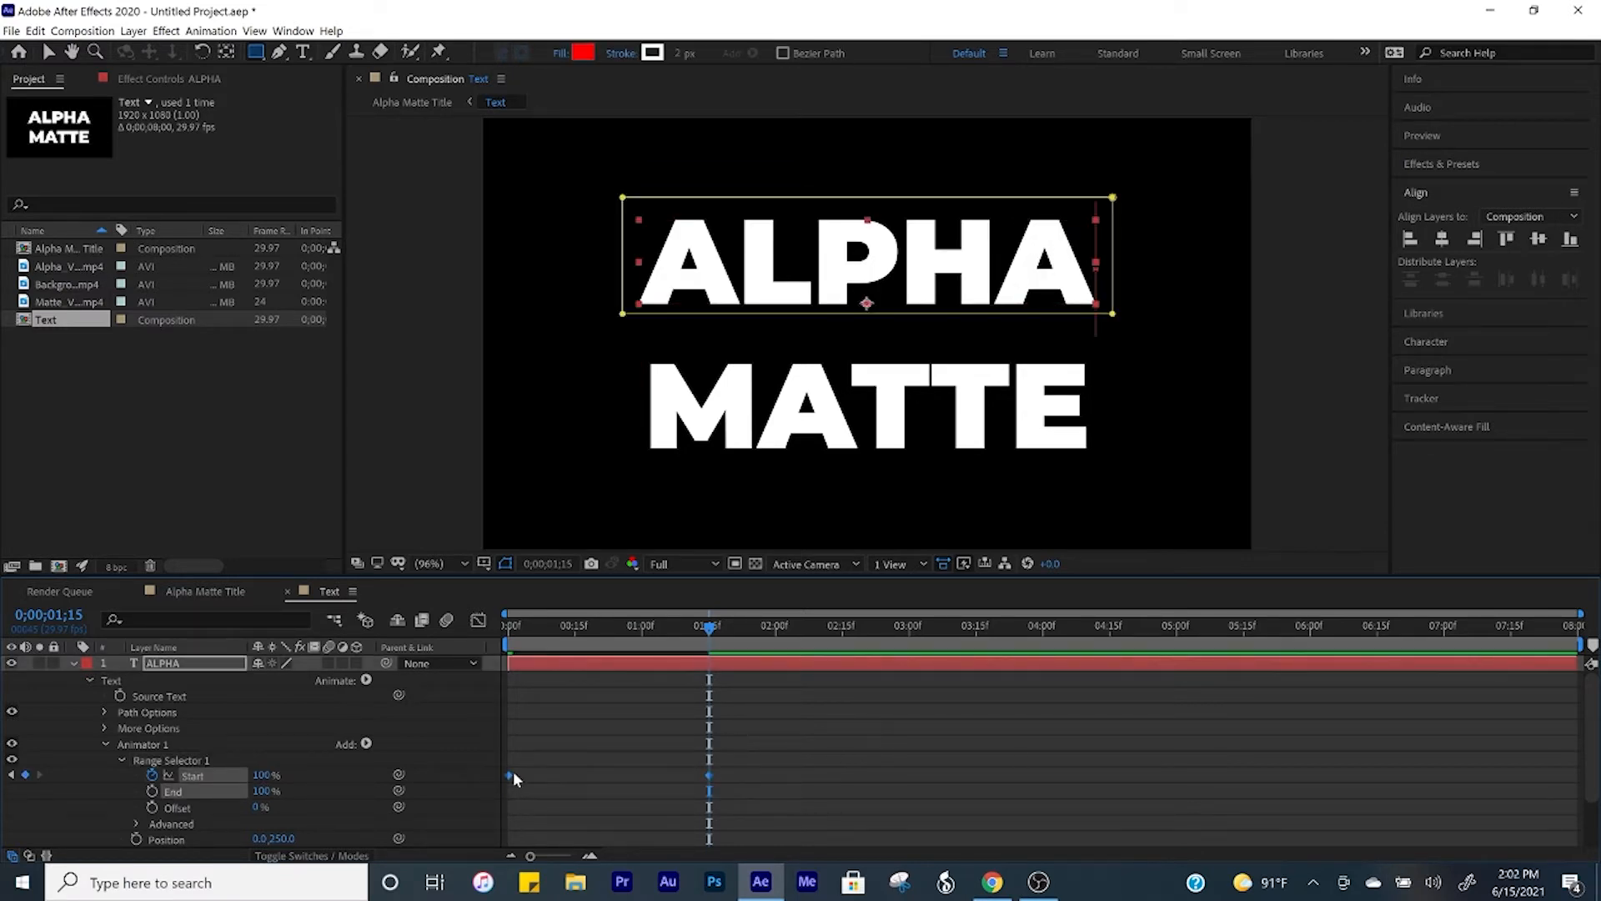
right_click(508, 772)
mouse_move(655, 772)
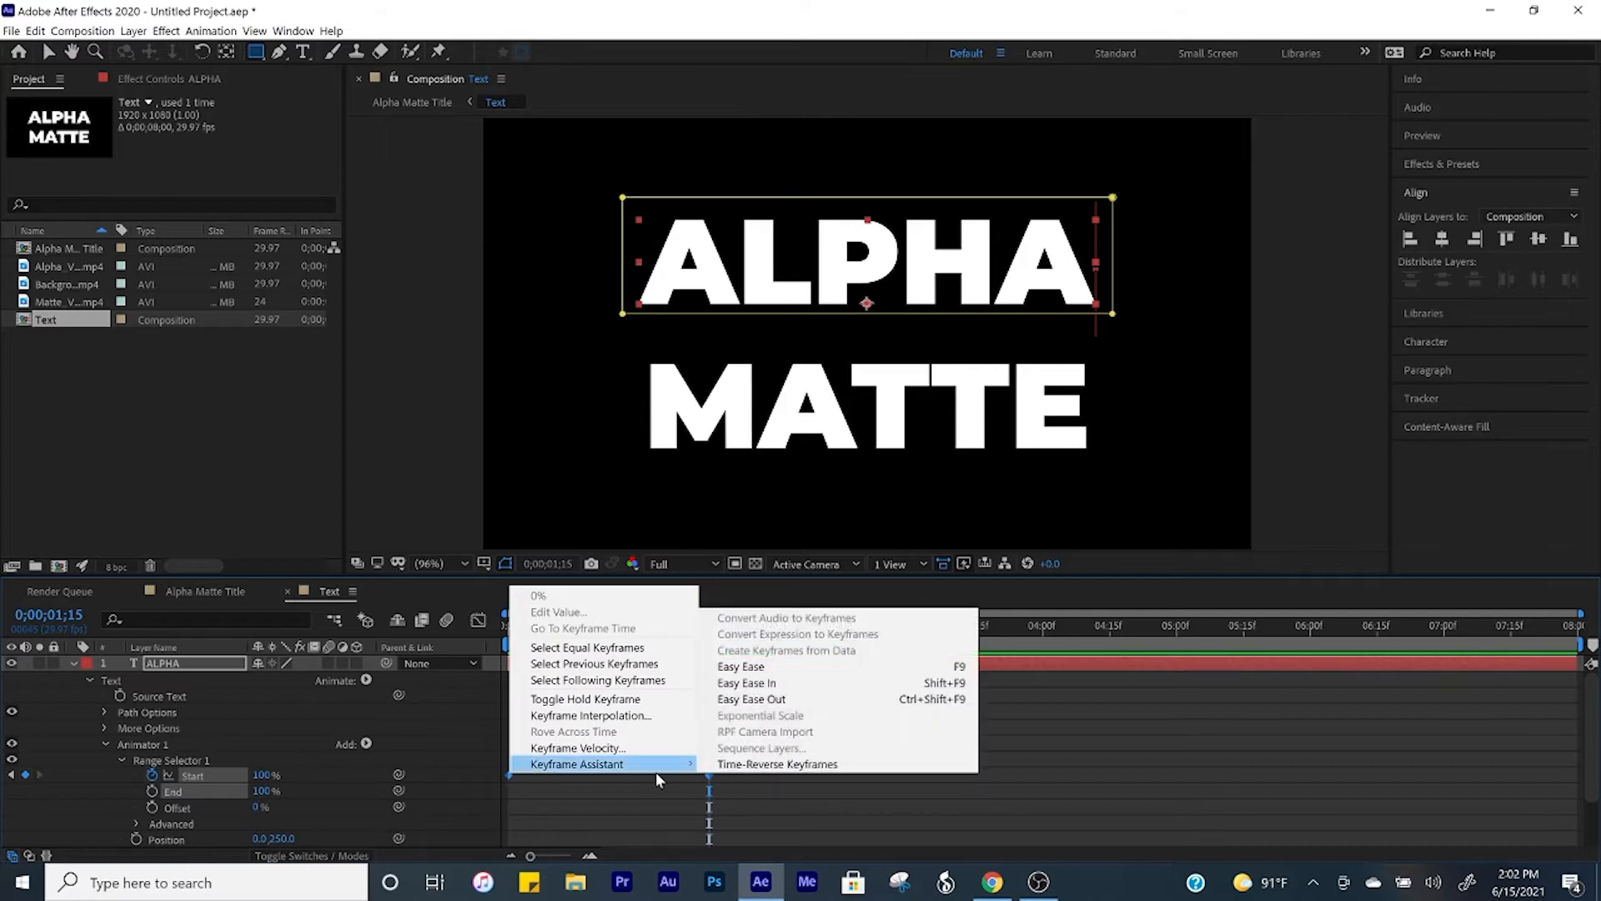
click(794, 669)
click(788, 681)
Step: Preview the ALPHA reveal from the beginning of the composition and collapse the layer's properties
drag(767, 628, 828, 653)
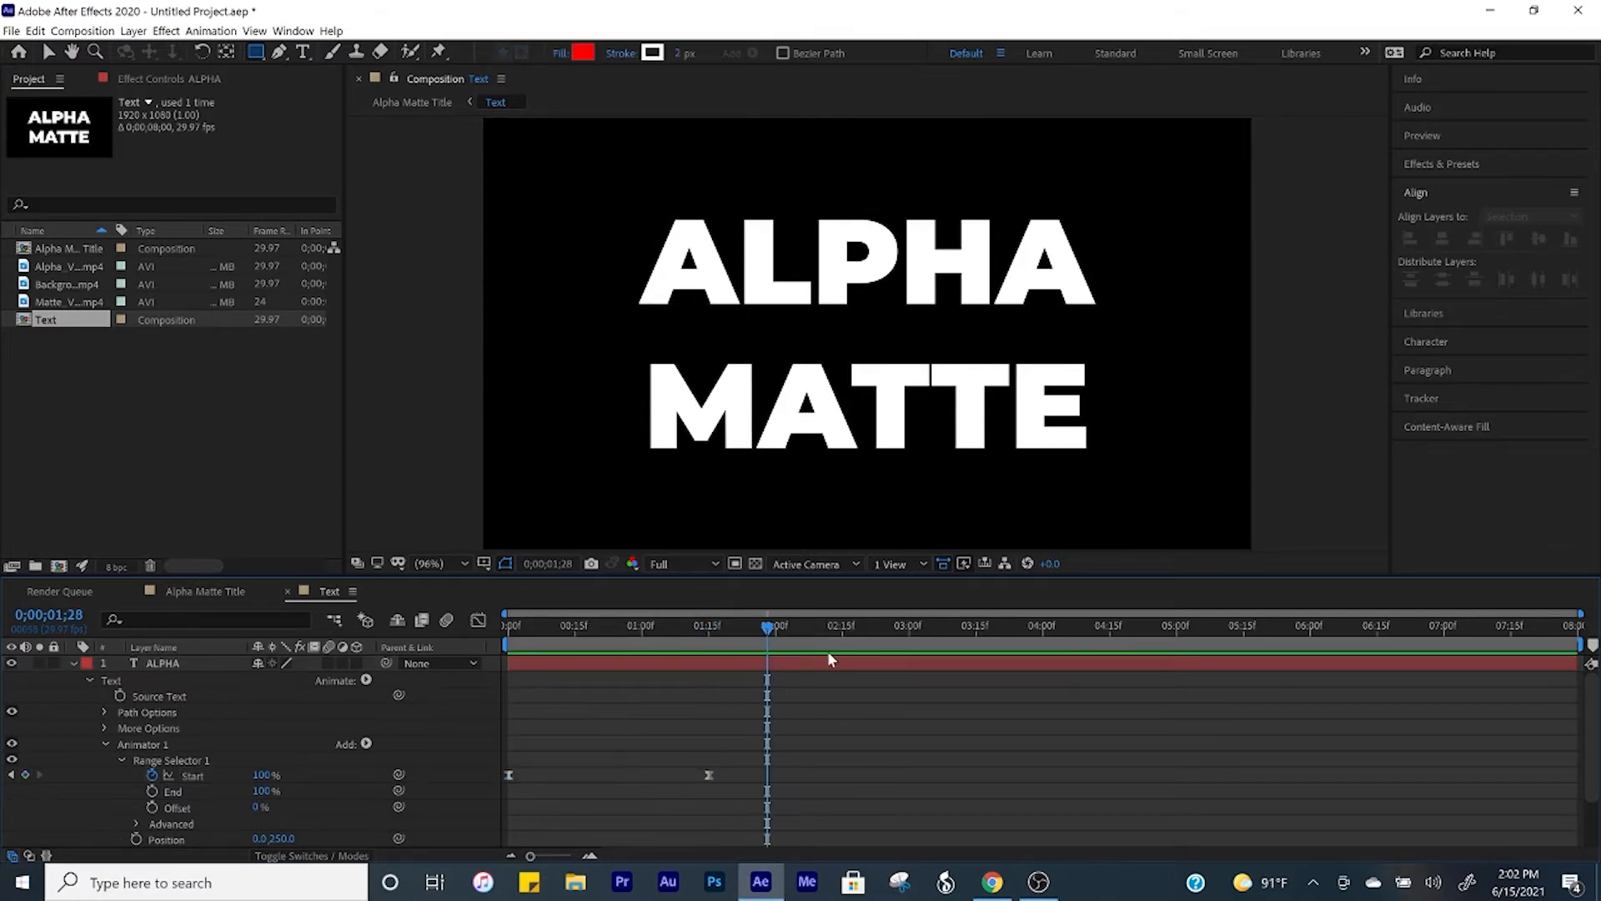
key(Home)
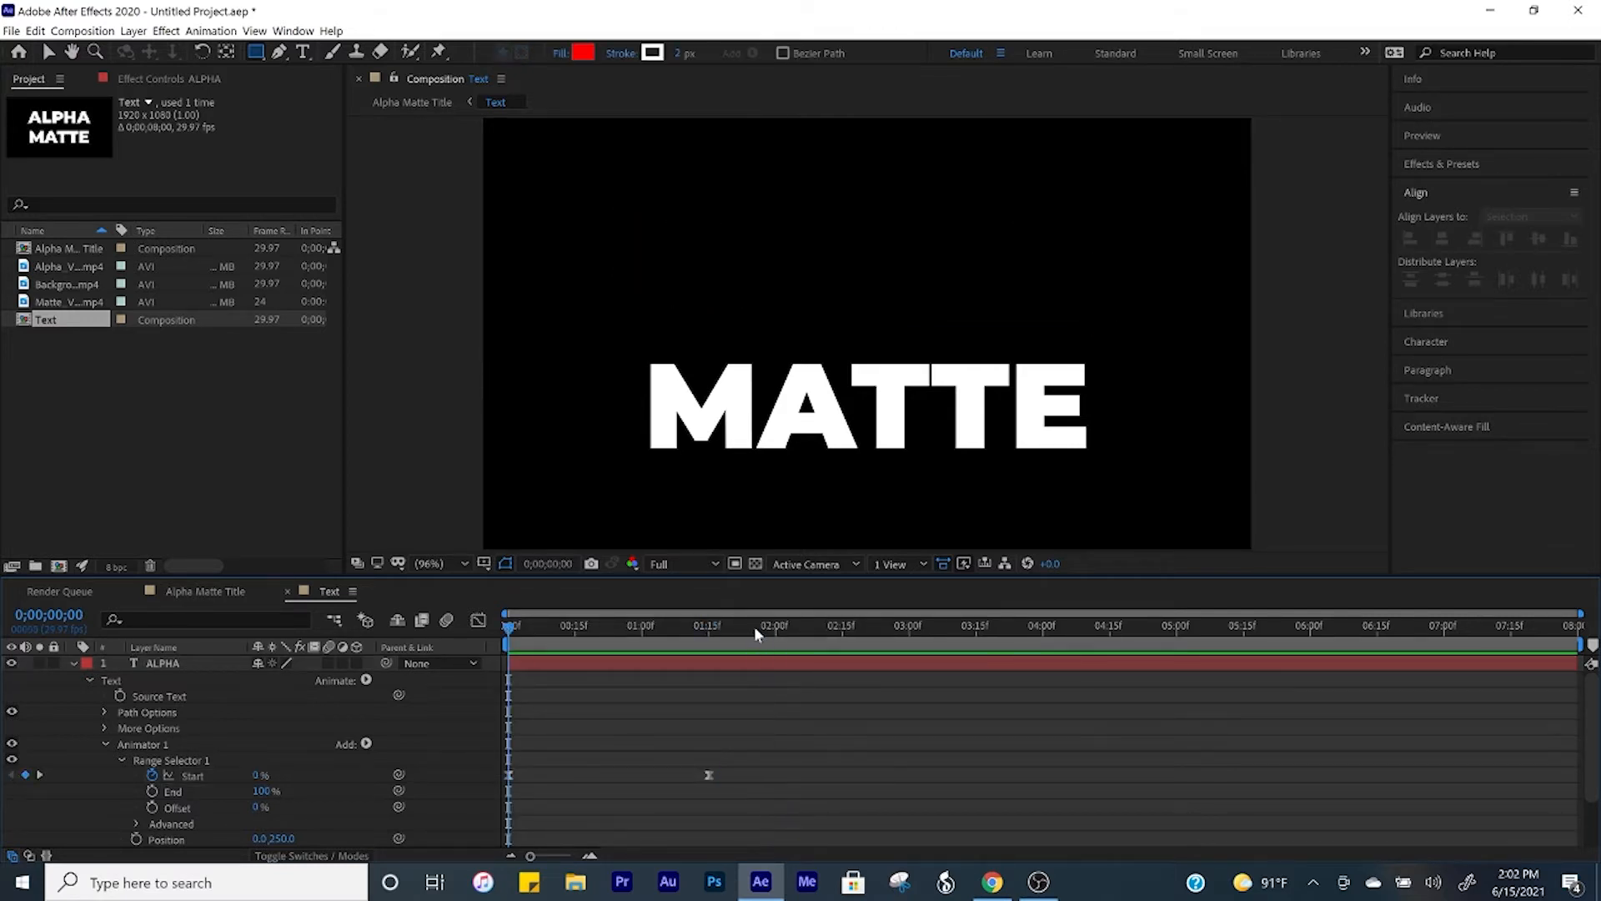
key(space)
key(space)
click(72, 663)
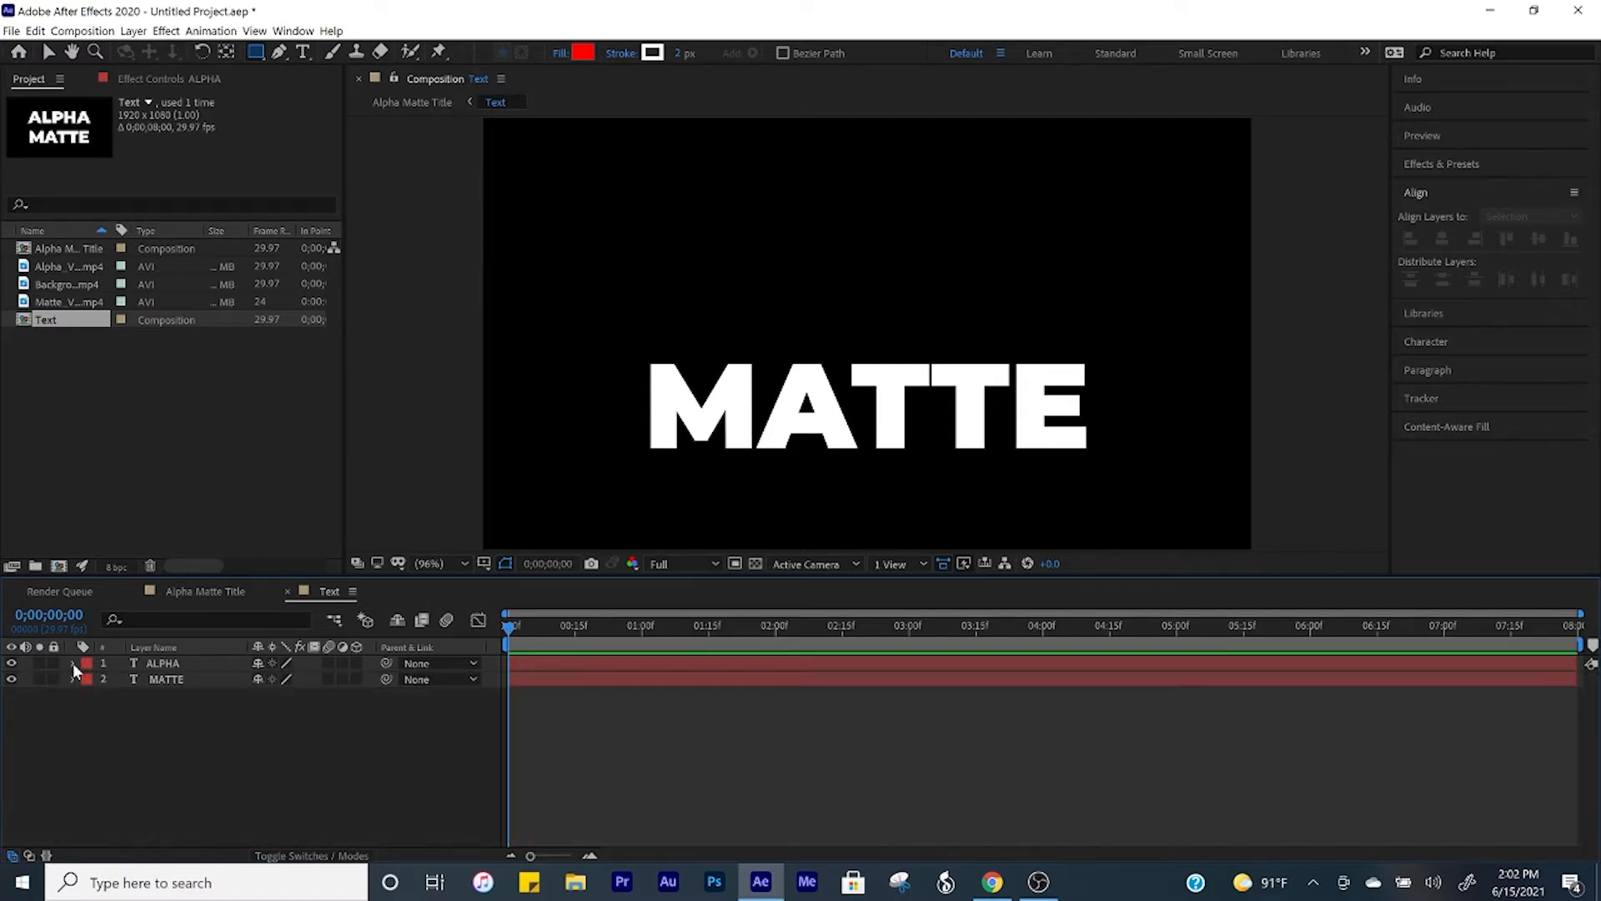
Step: Draw a rectangular mask closely around the word MATTE on its layer and add a Position text animator to it
click(167, 679)
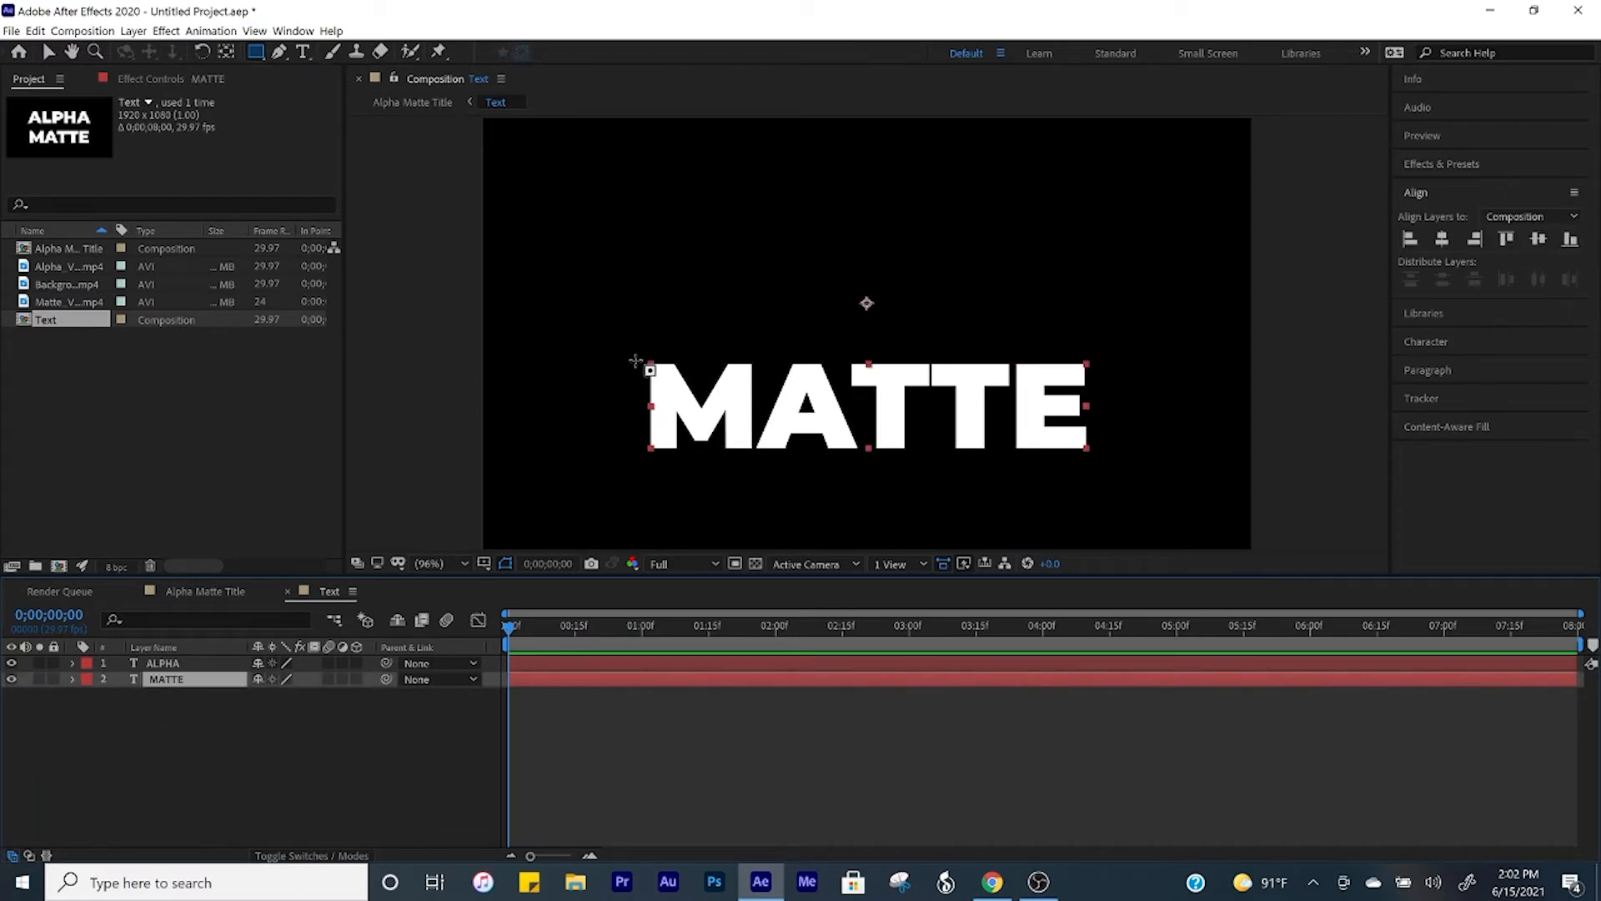
drag(635, 361, 1101, 463)
click(89, 695)
click(368, 692)
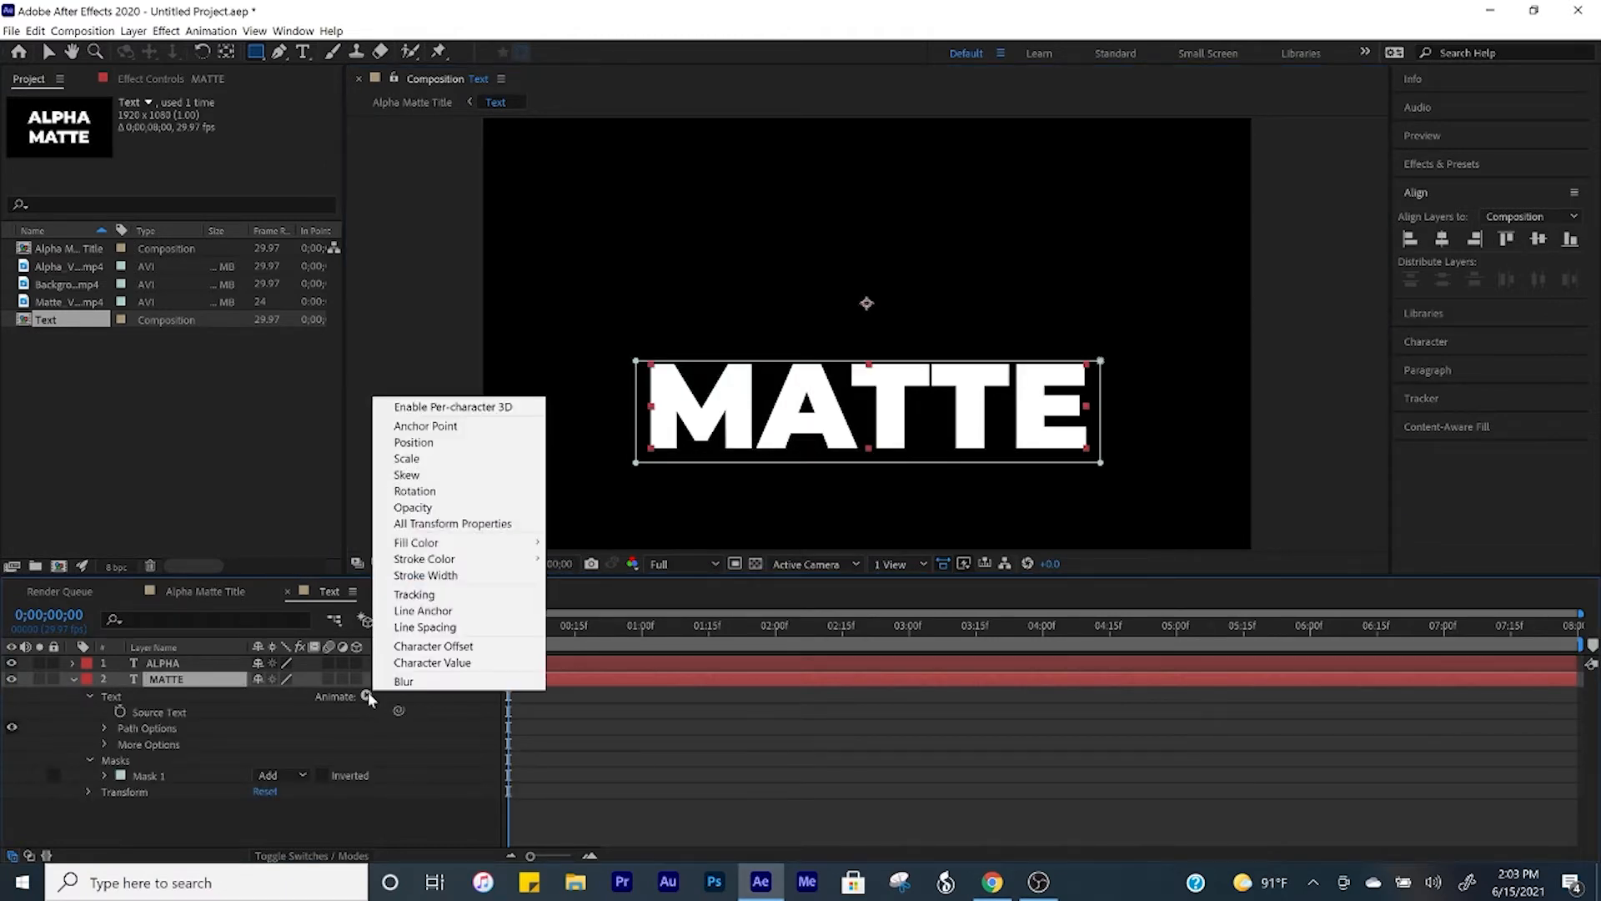
click(425, 443)
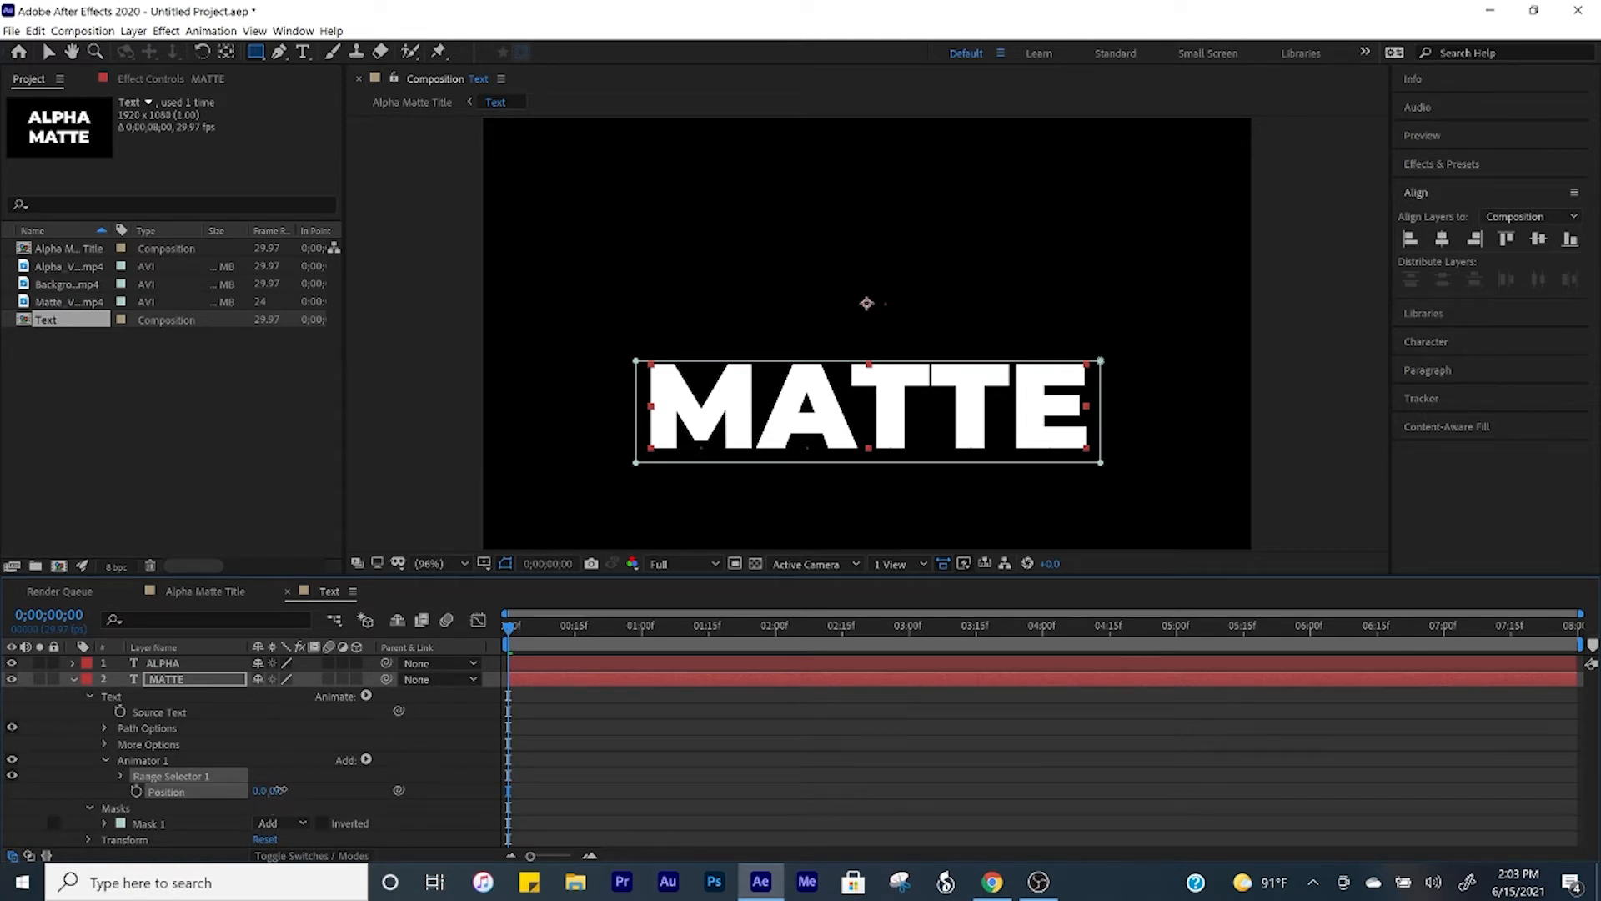
Step: Set the MATTE text animator's position to 0.0, -250.0 so the word moves up out of its mask
drag(280, 793, 63, 789)
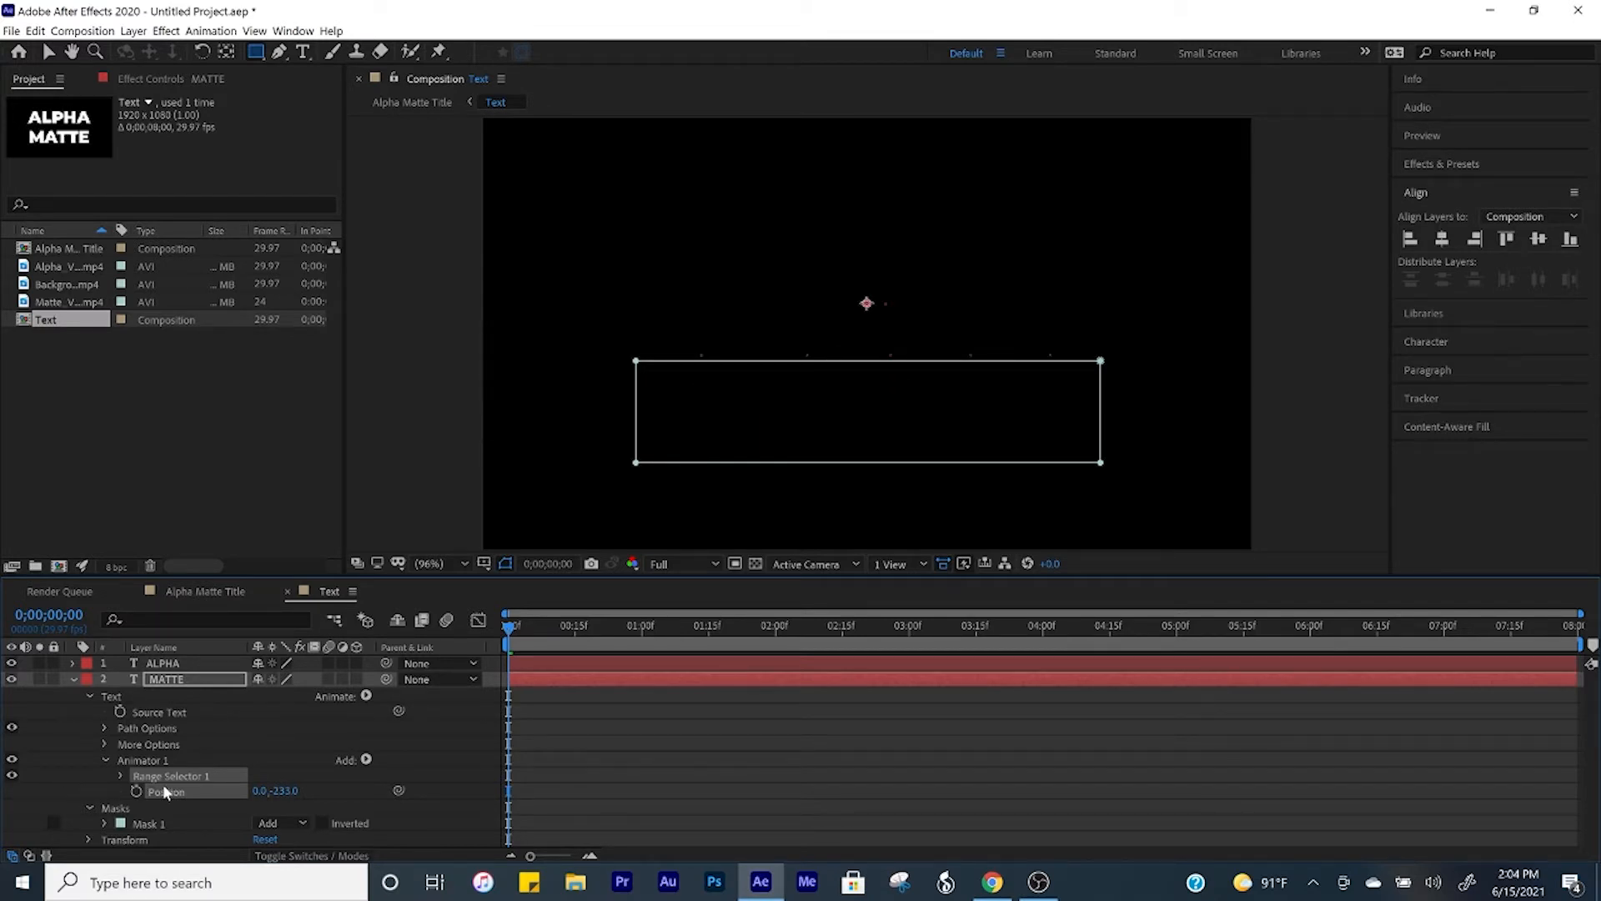
click(285, 790)
text(-250)
key(Return)
Step: Animate the MATTE range selector's Start with a keyframe of 0% at 0;00;00;00 and 100% at 0;00;01;15
click(120, 776)
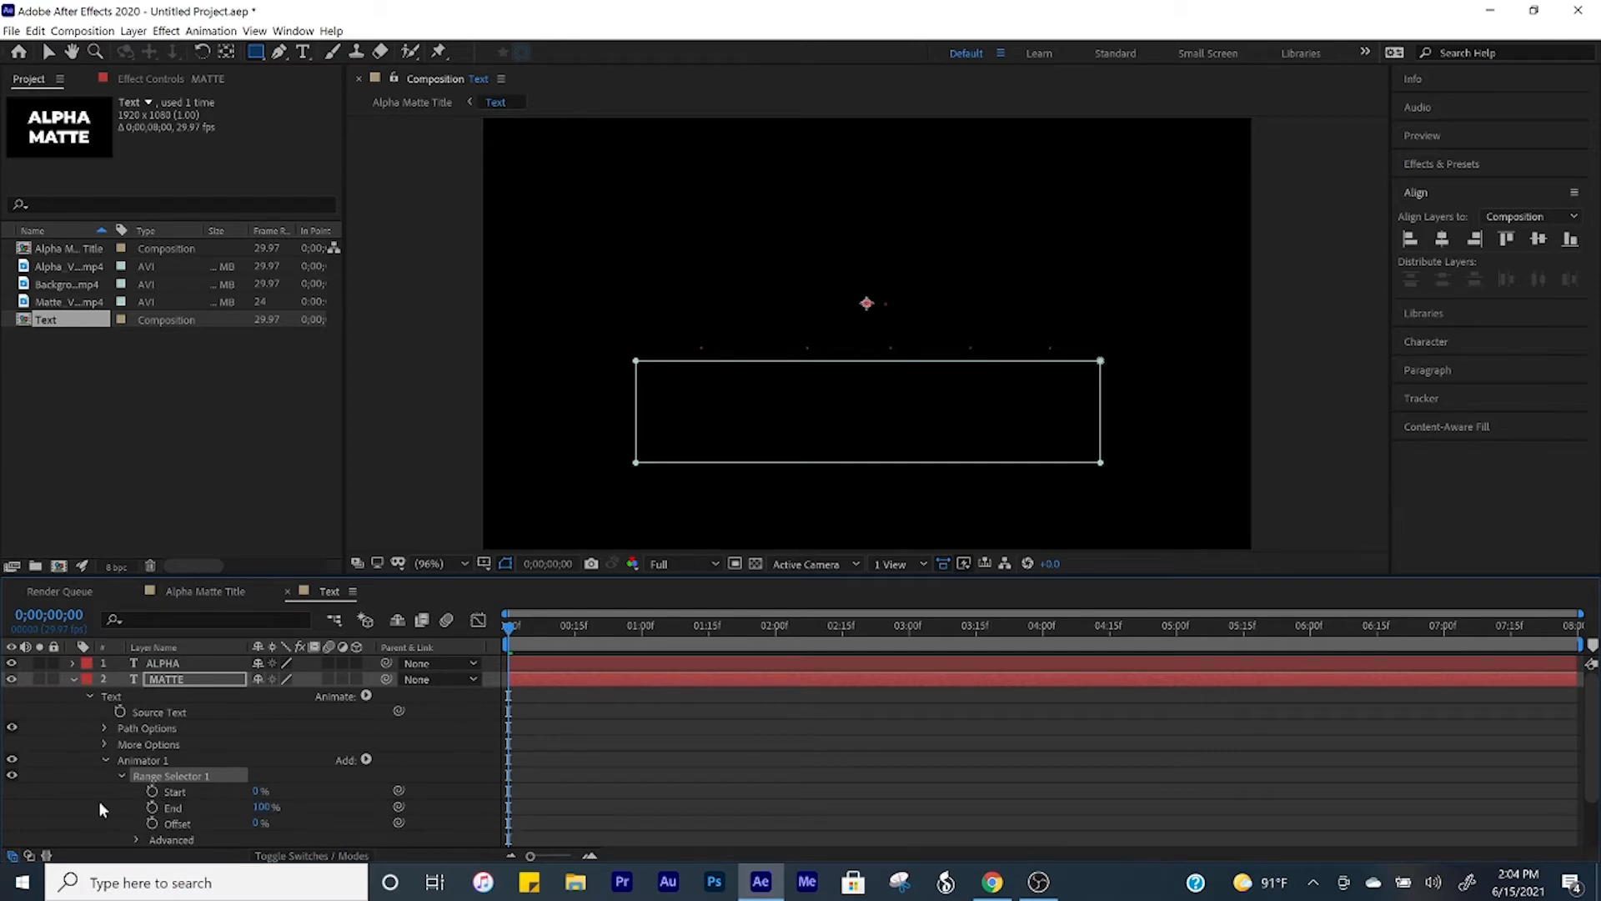
click(152, 791)
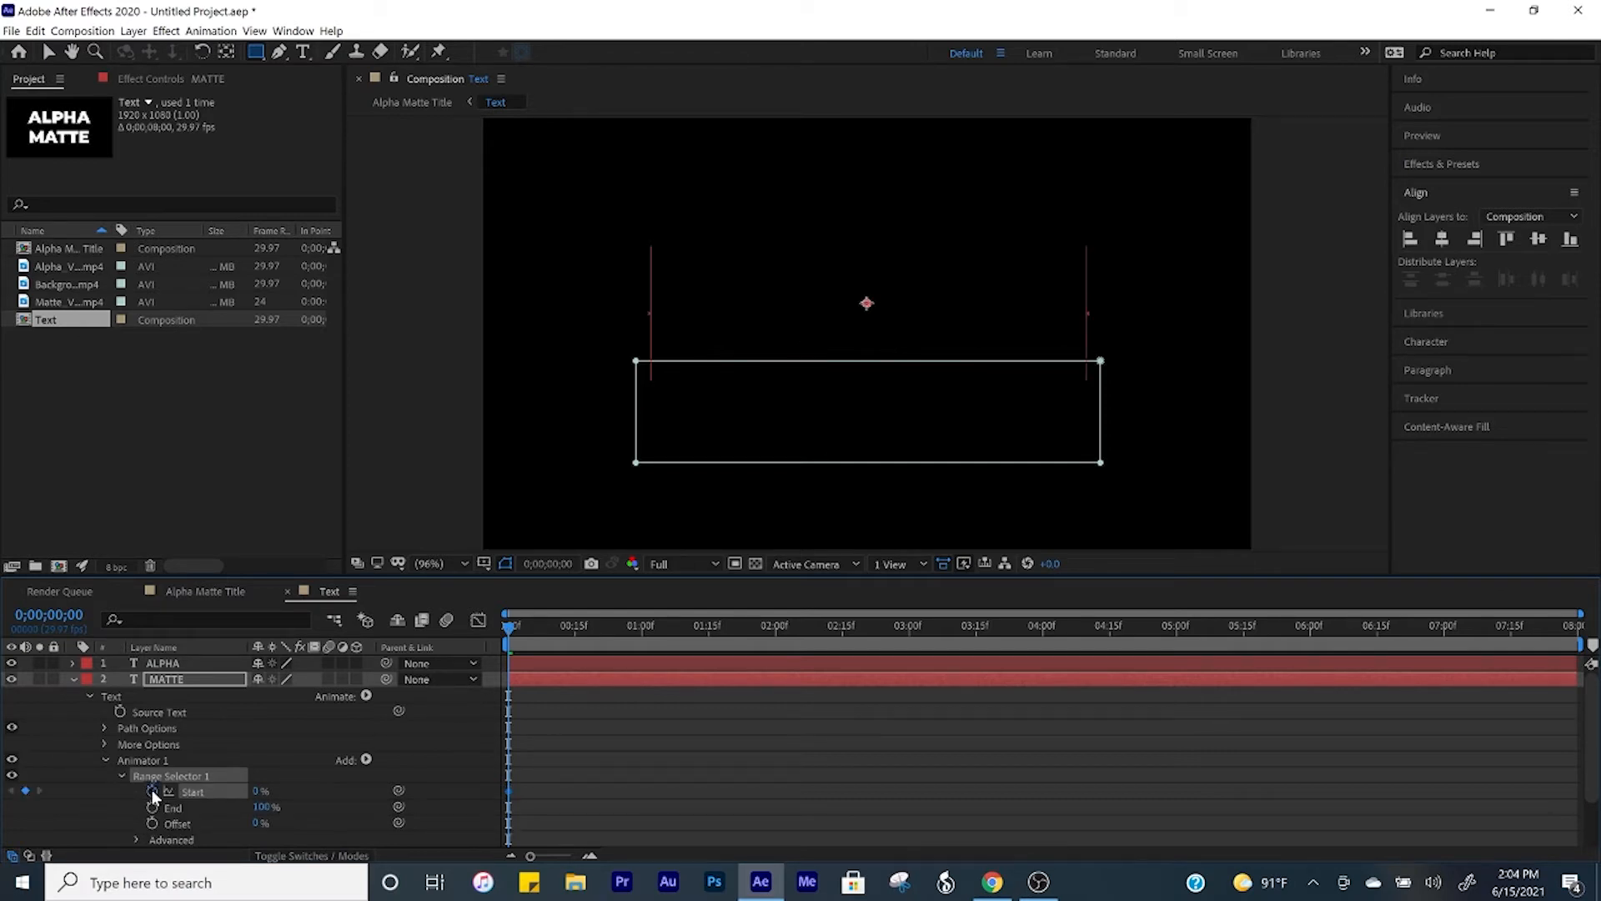
click(709, 634)
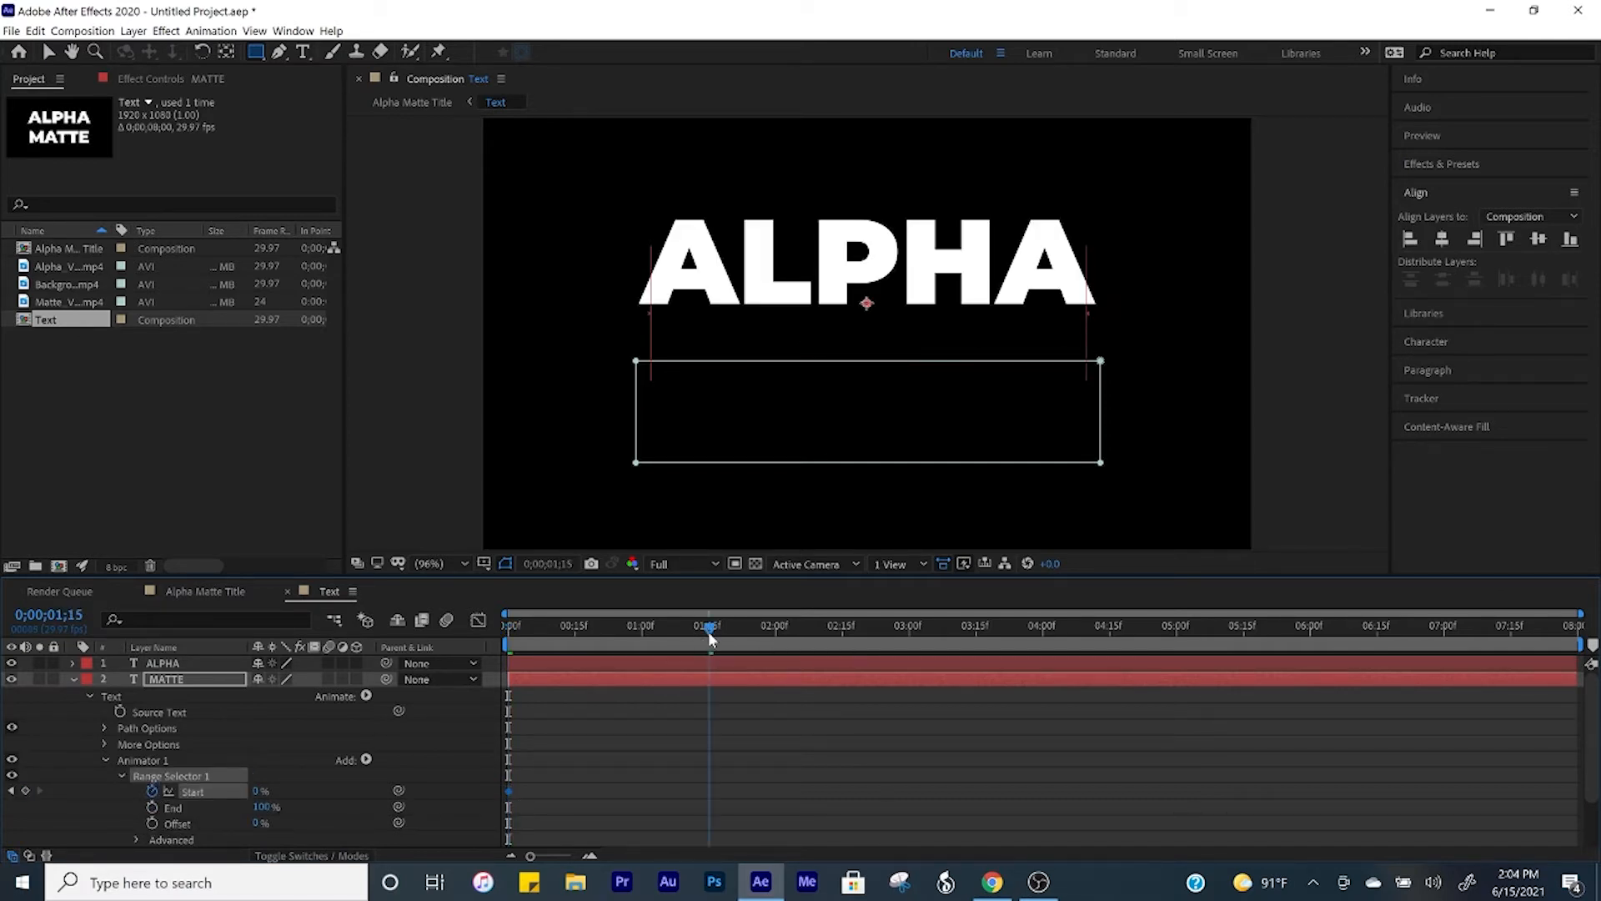
click(259, 790)
text(100)
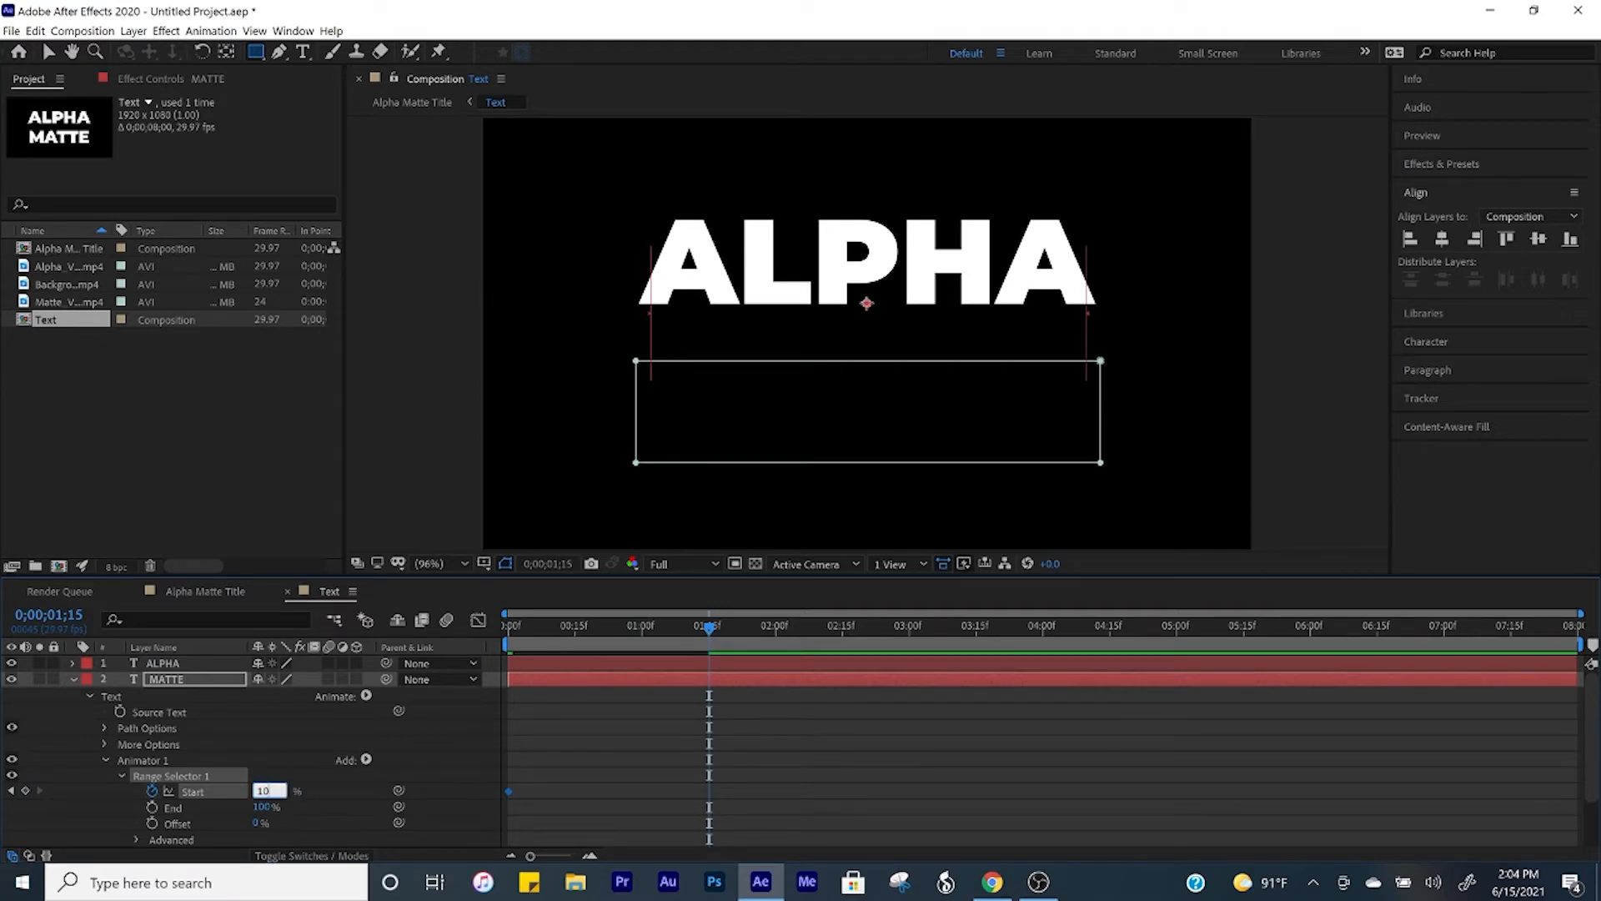
key(Return)
Step: Apply Easy Ease to both Start keyframes of the MATTE layer's range selector
drag(803, 757, 457, 839)
right_click(510, 788)
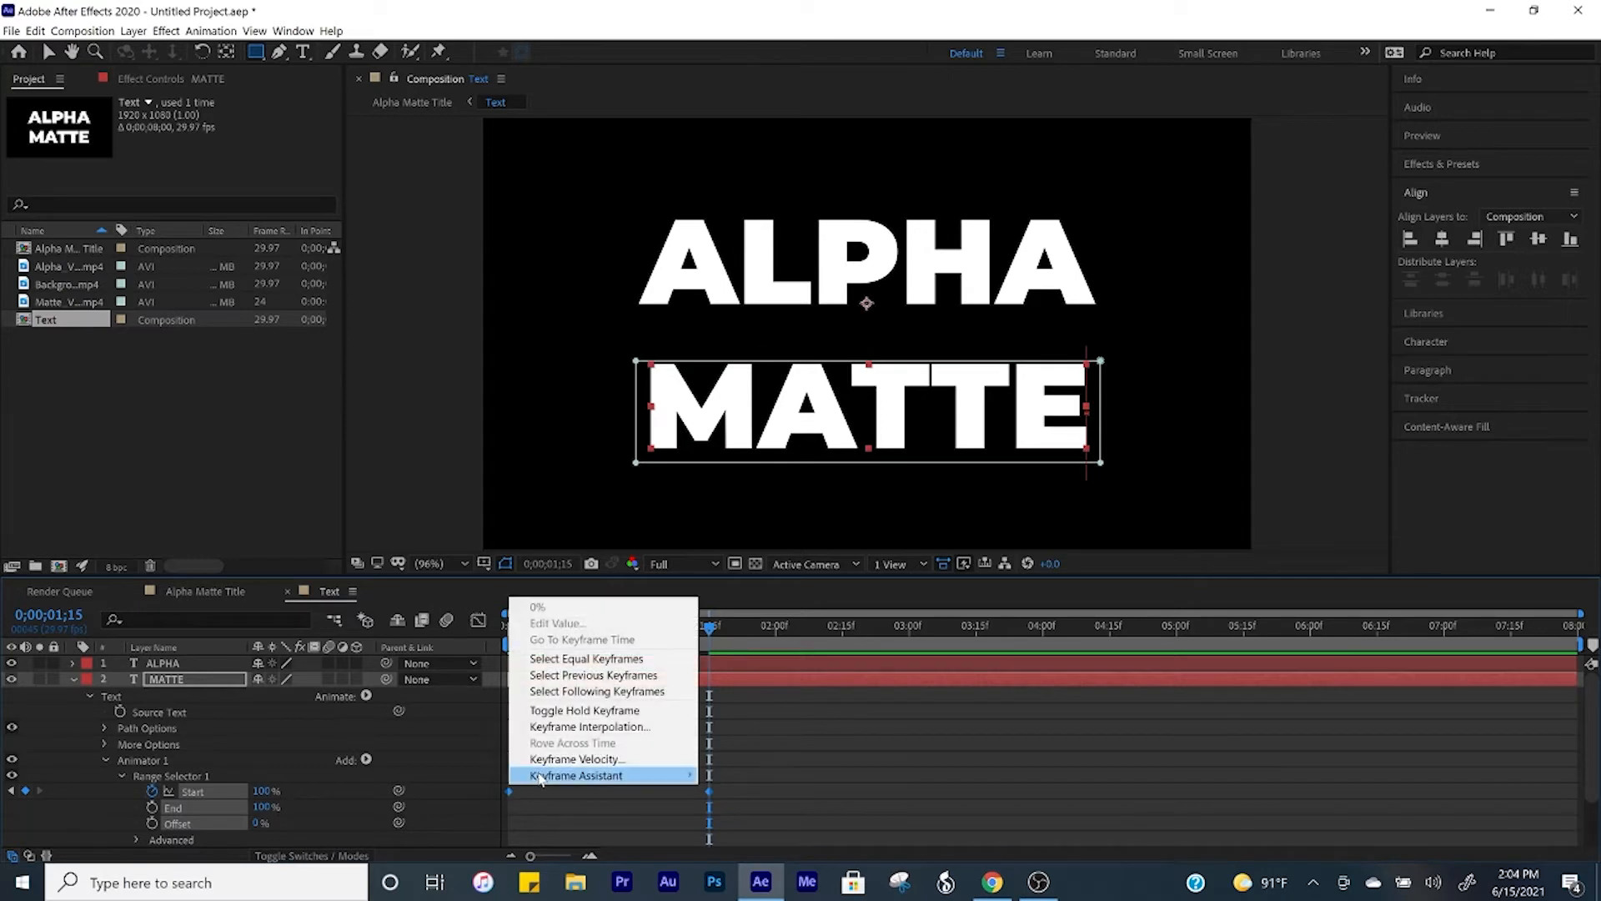
mouse_move(543, 775)
click(746, 677)
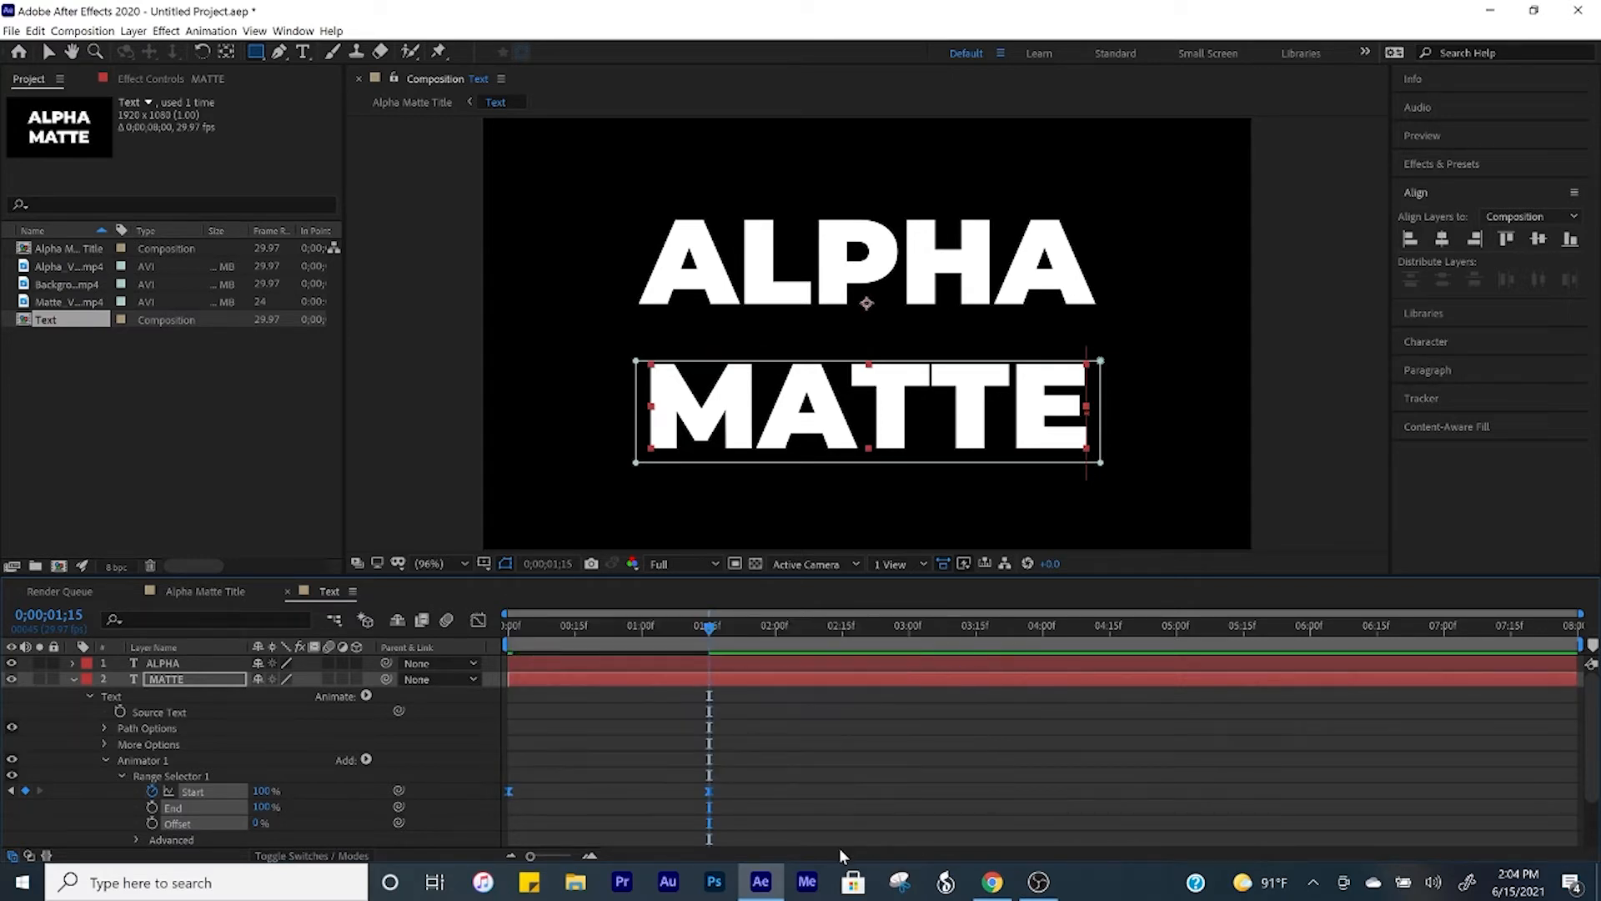
click(759, 788)
Step: Preview both word reveals together from the beginning and collapse the MATTE layer's properties
key(Home)
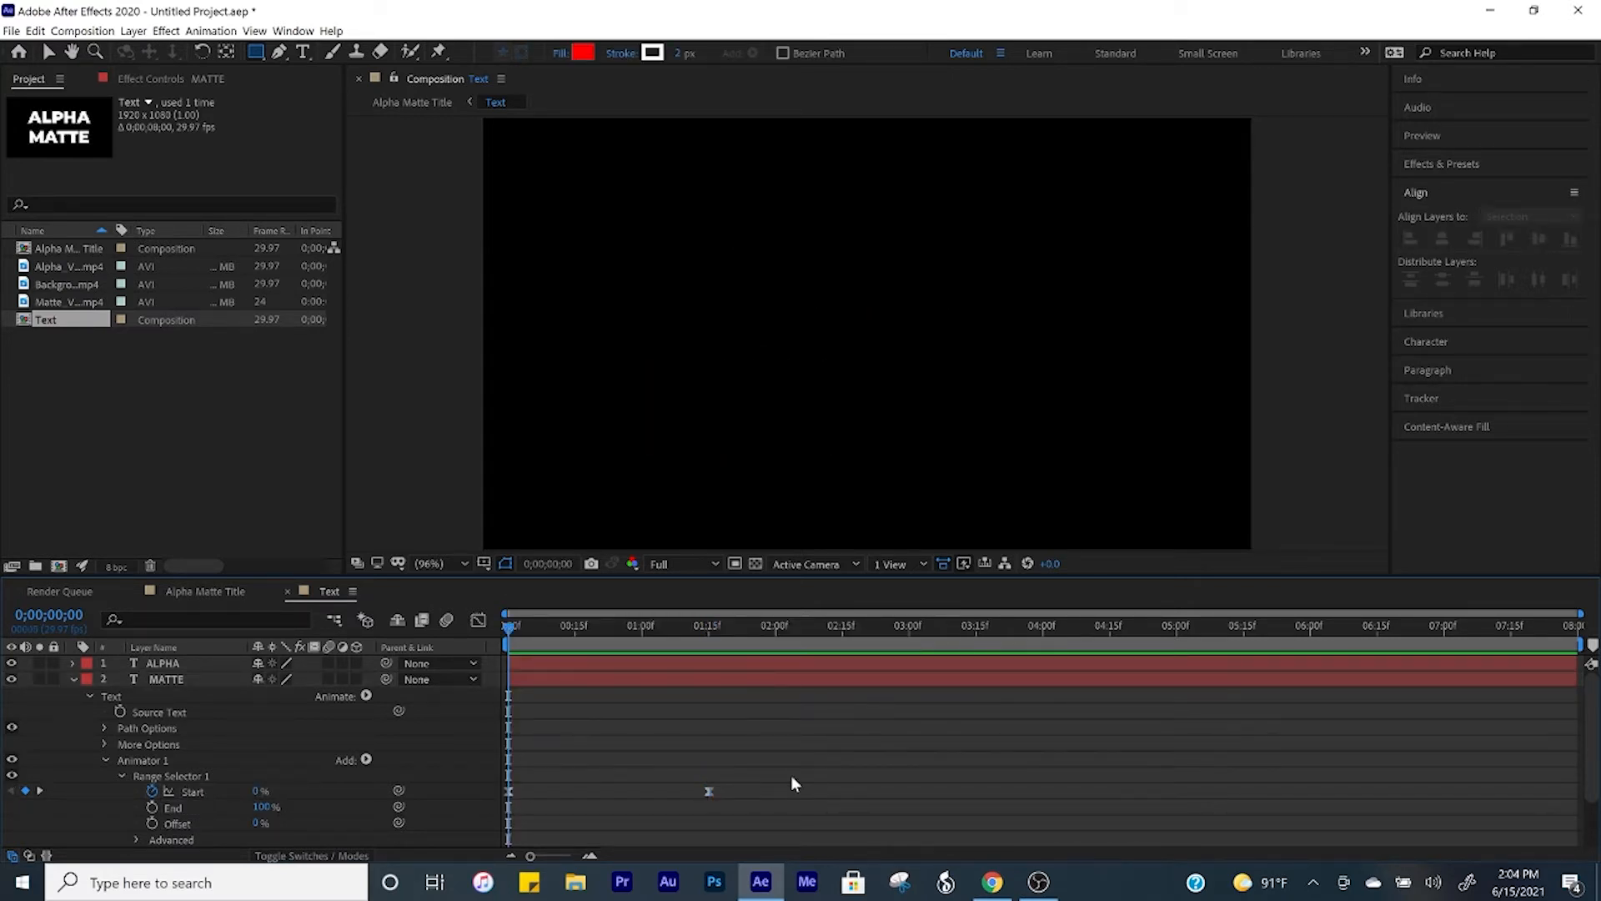
key(space)
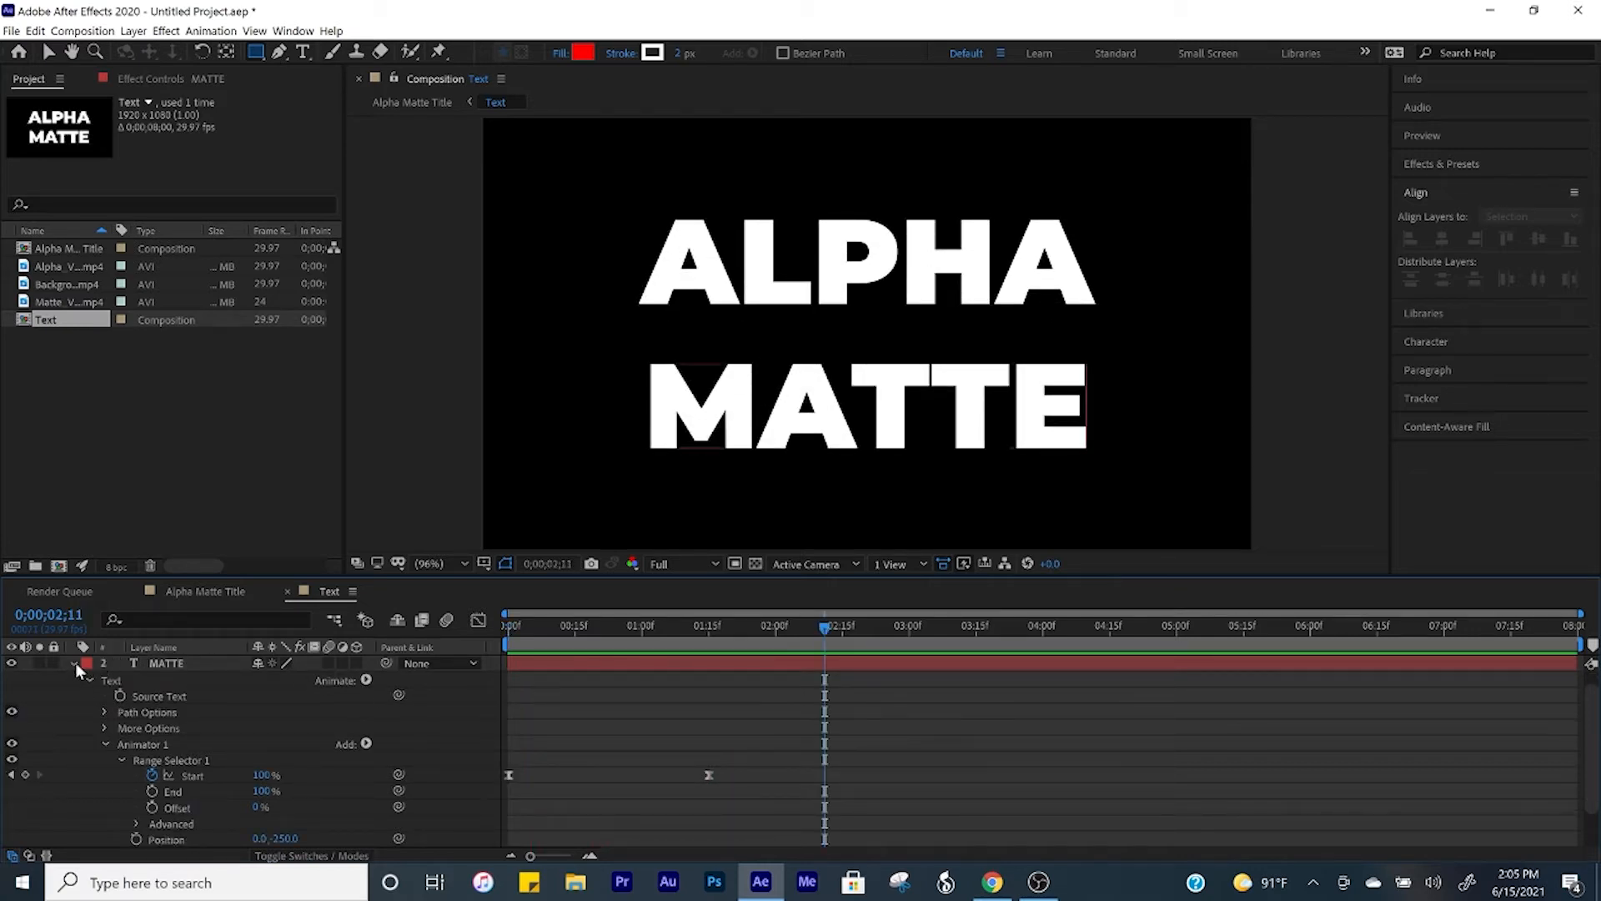
click(74, 663)
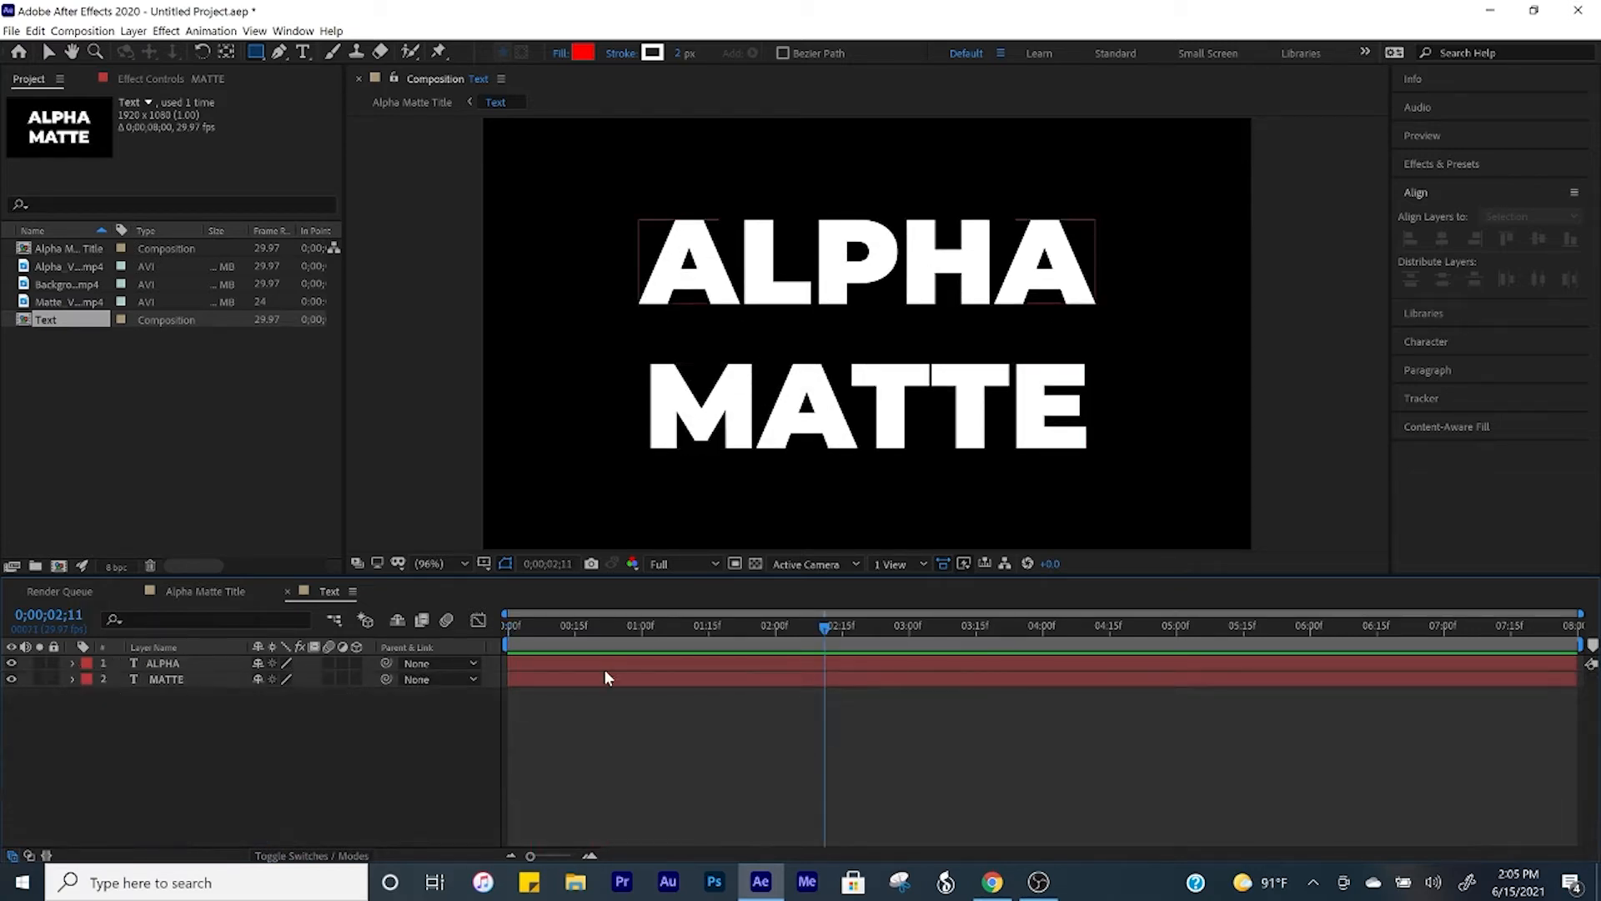
Step: Shift the MATTE layer in time to start at 0;00;01;00 and preview the staggered reveal from the beginning
click(642, 627)
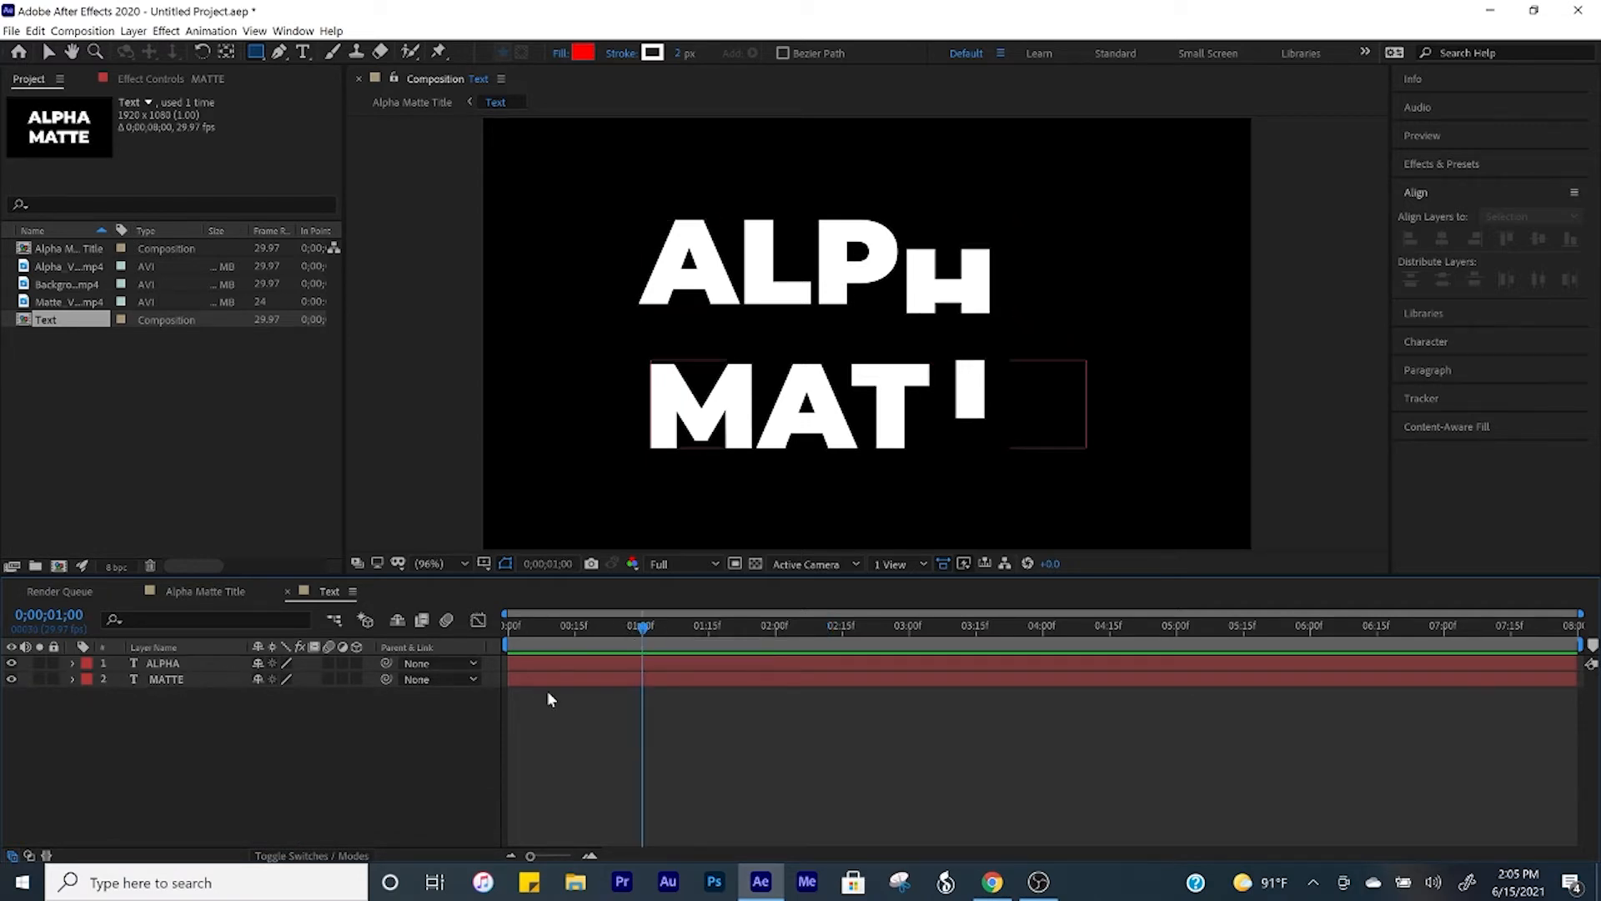
drag(533, 681, 668, 680)
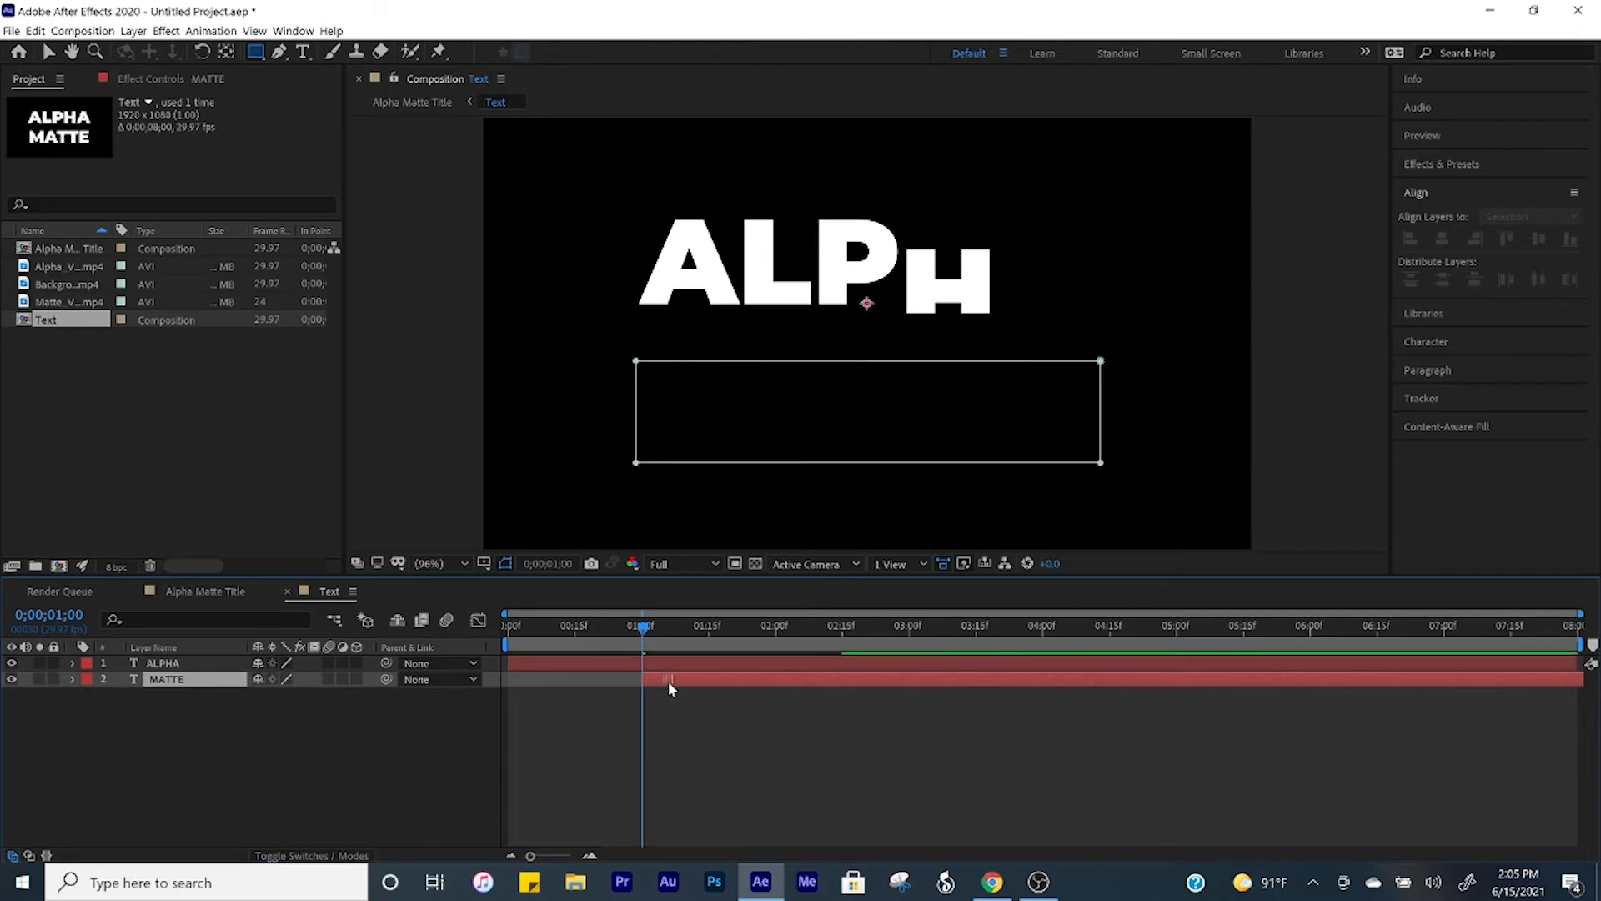
key(Home)
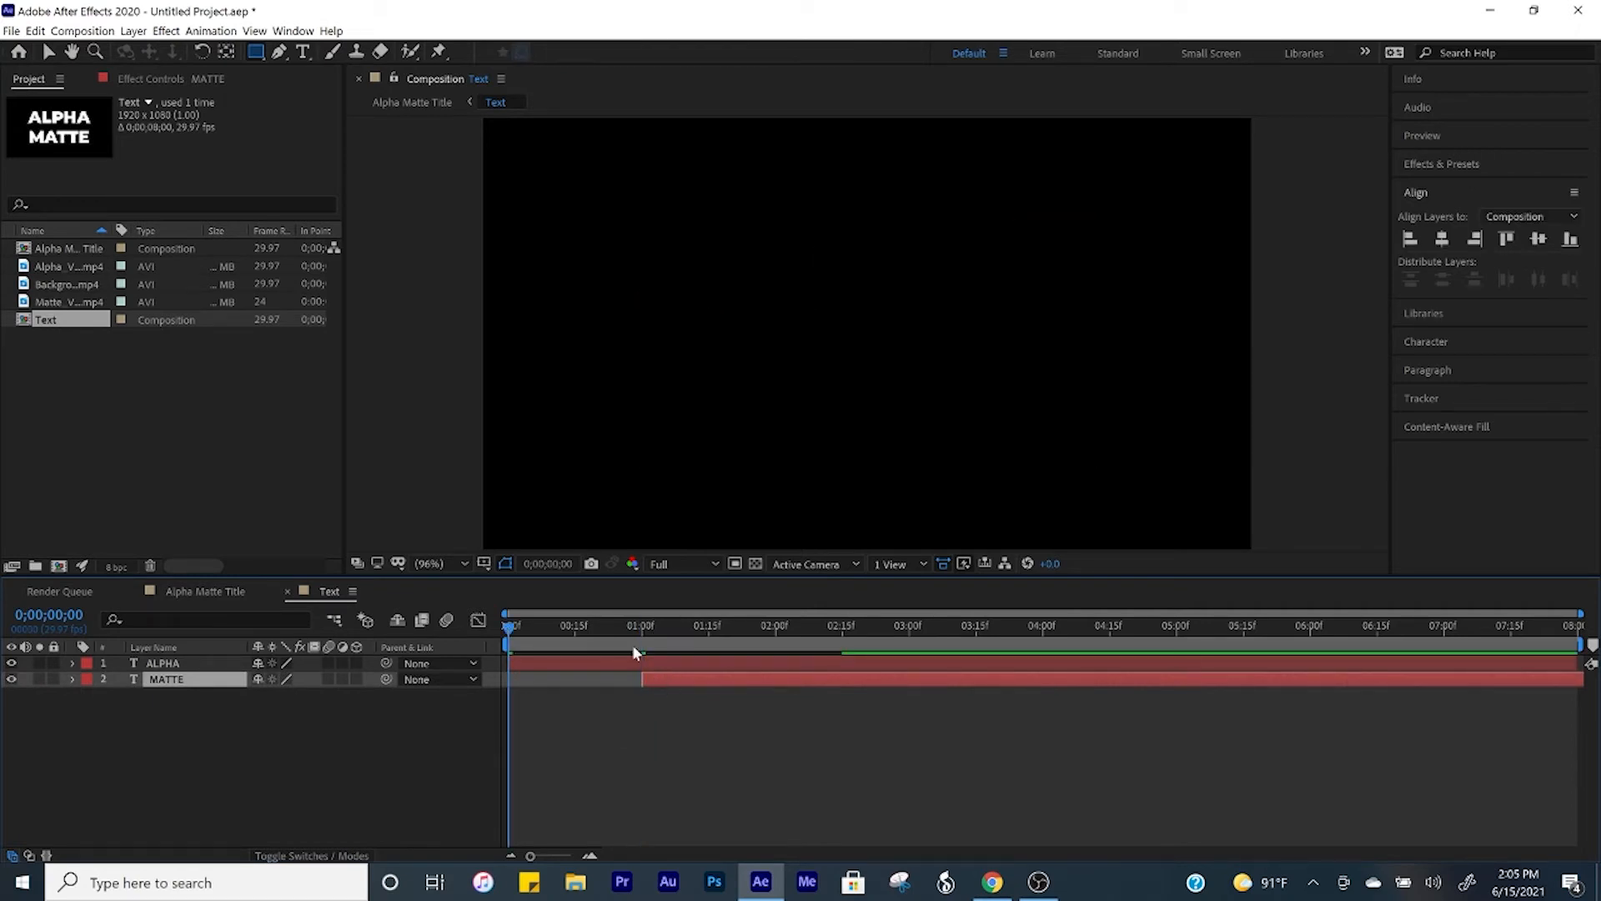
key(space)
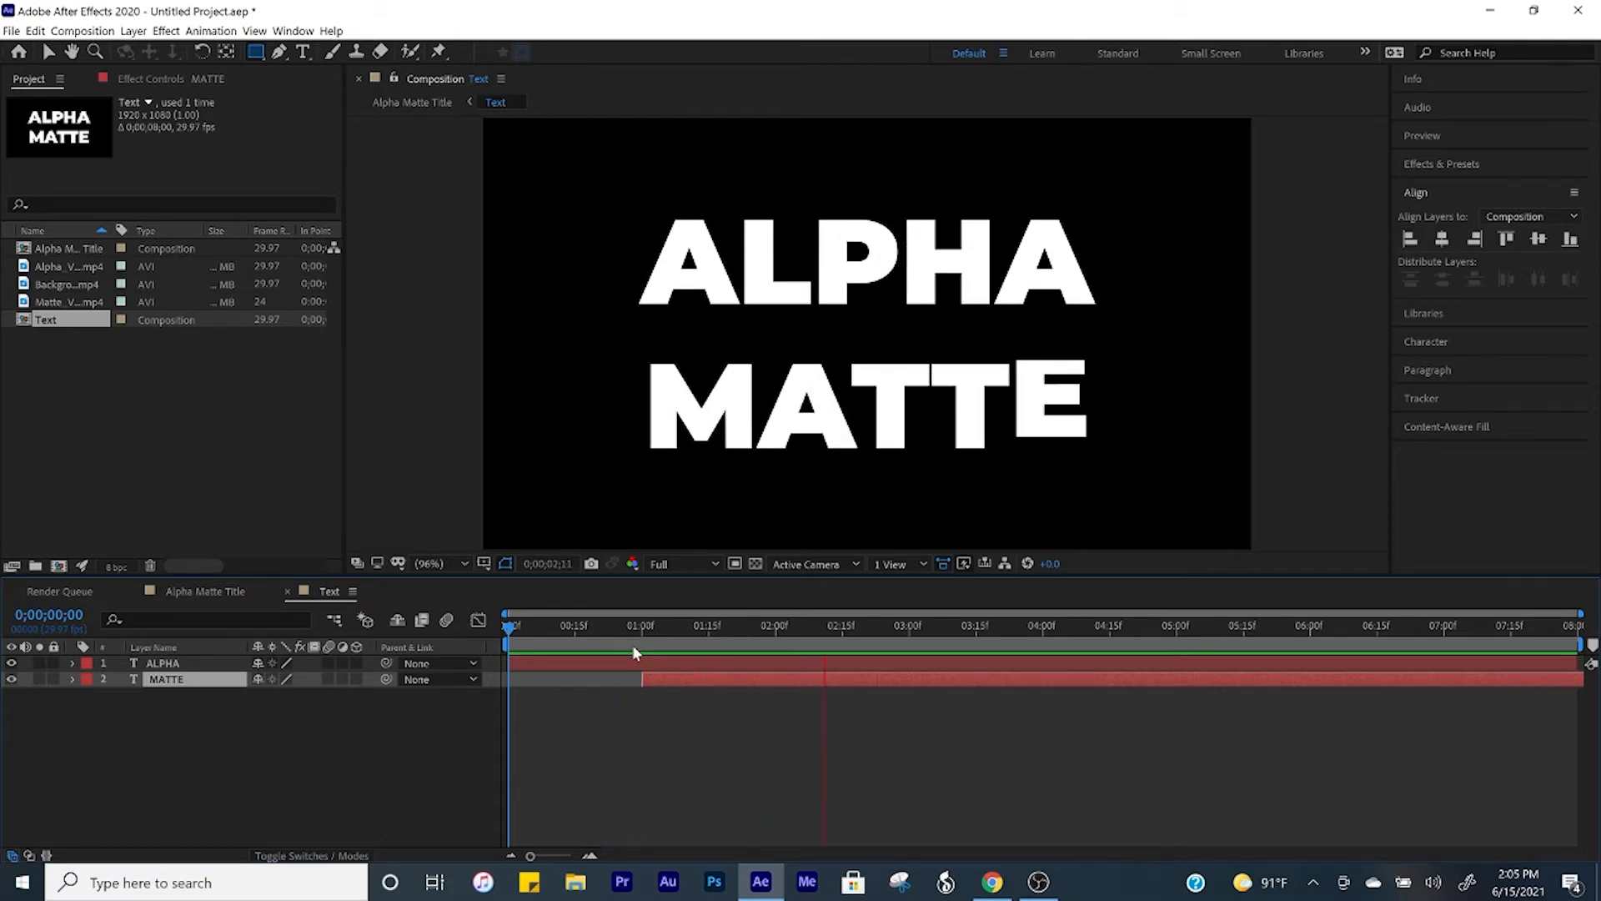
click(374, 772)
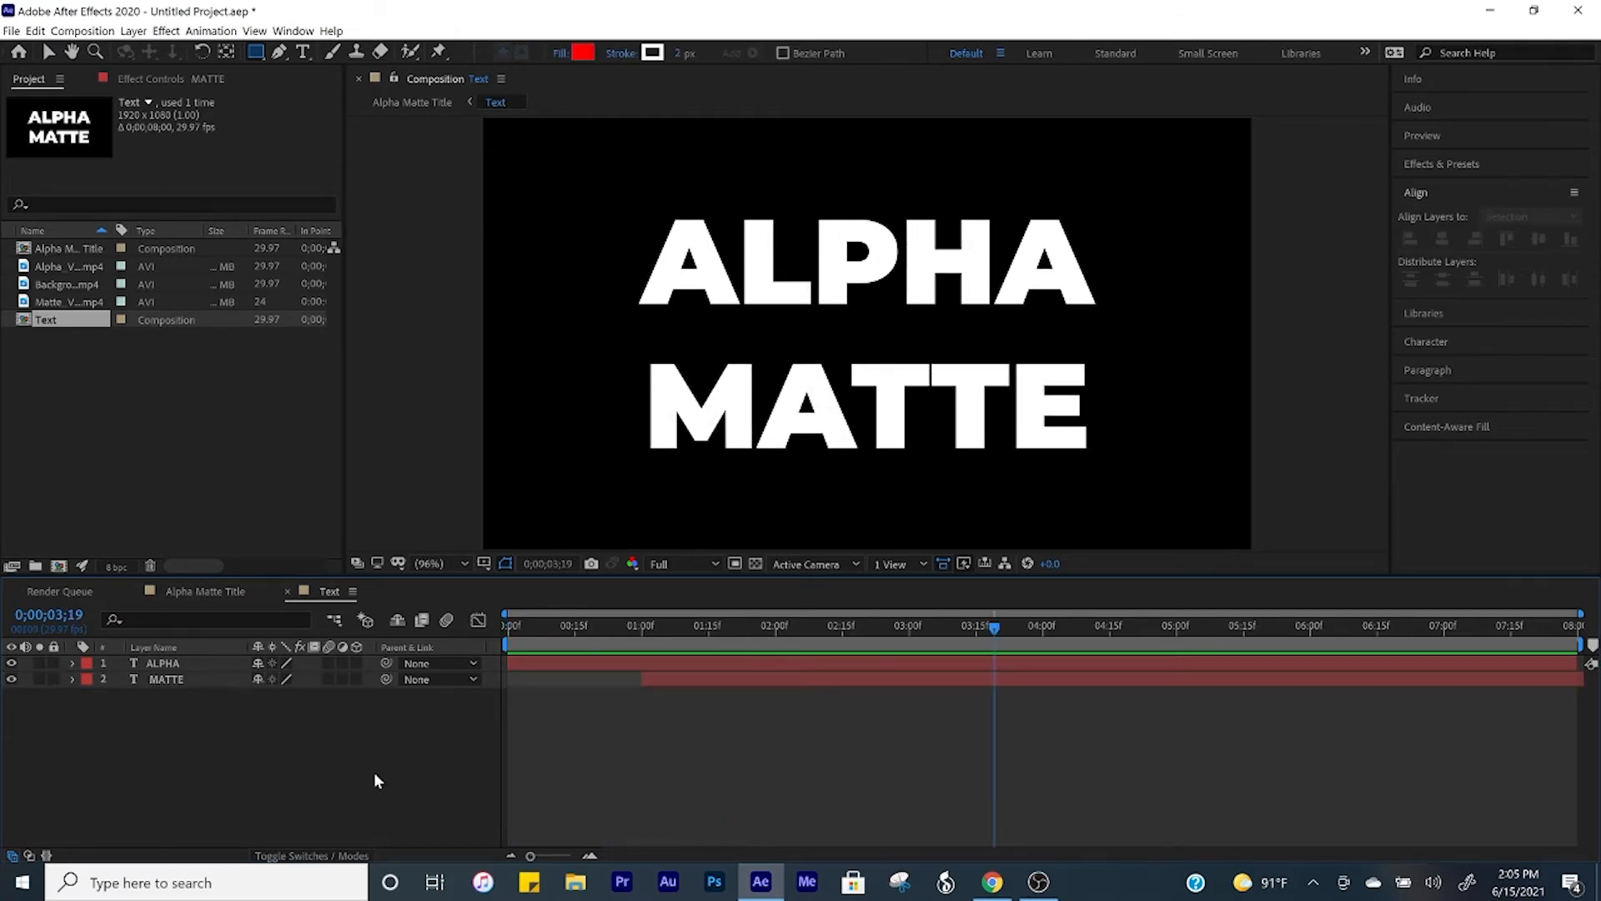
Step: Add Alpha_Video.mp4 to the Text composition directly below the ALPHA layer
click(85, 265)
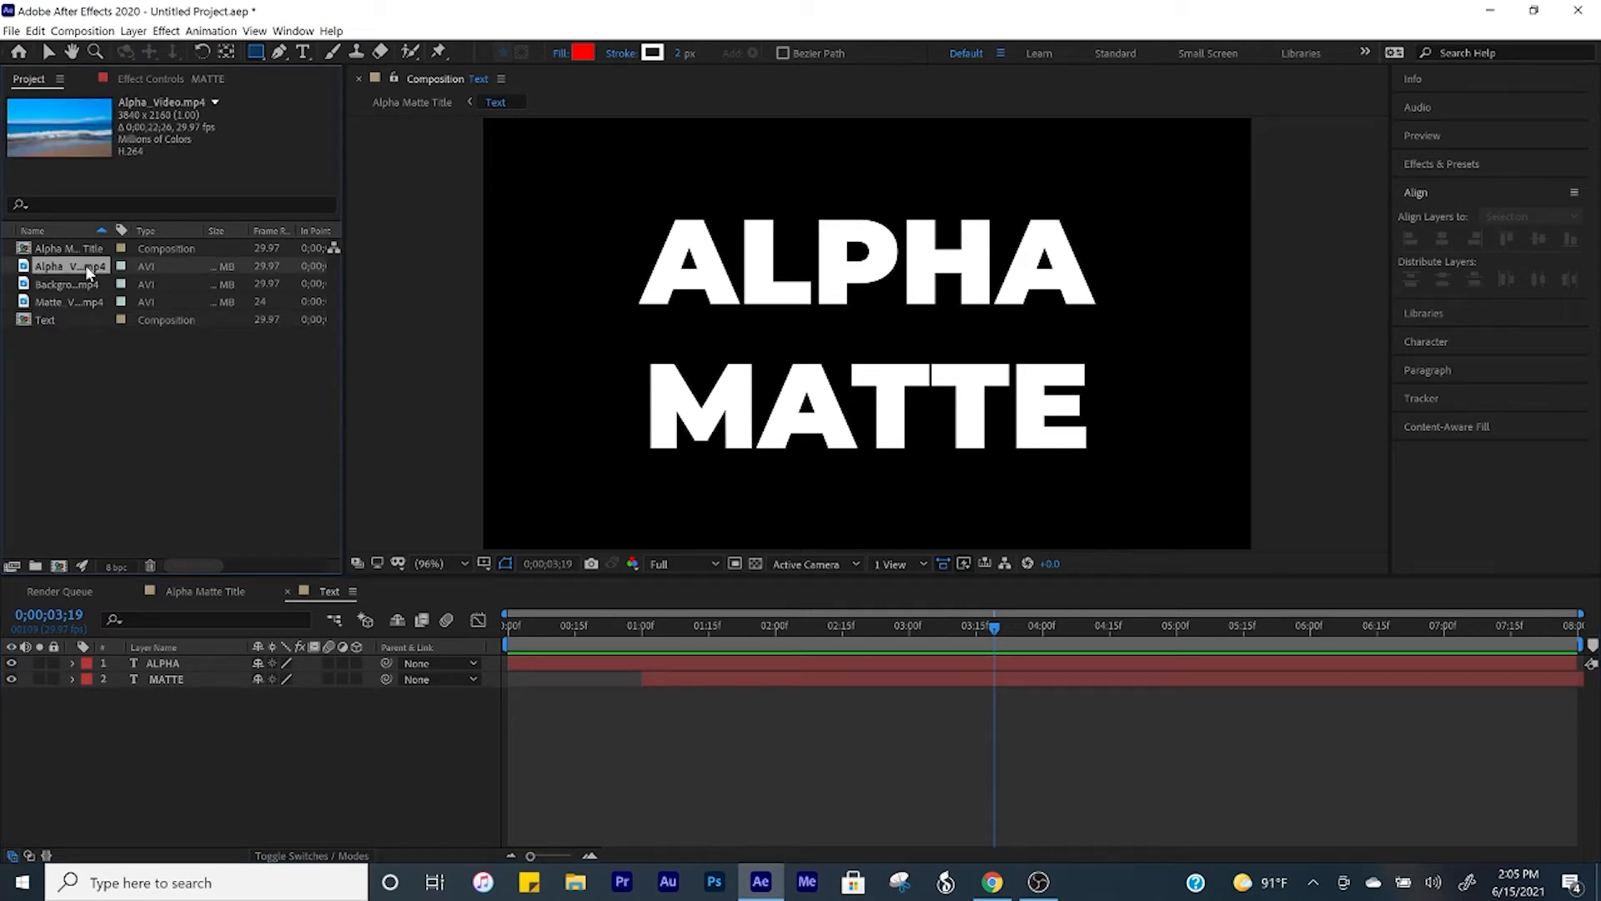
drag(85, 265, 196, 672)
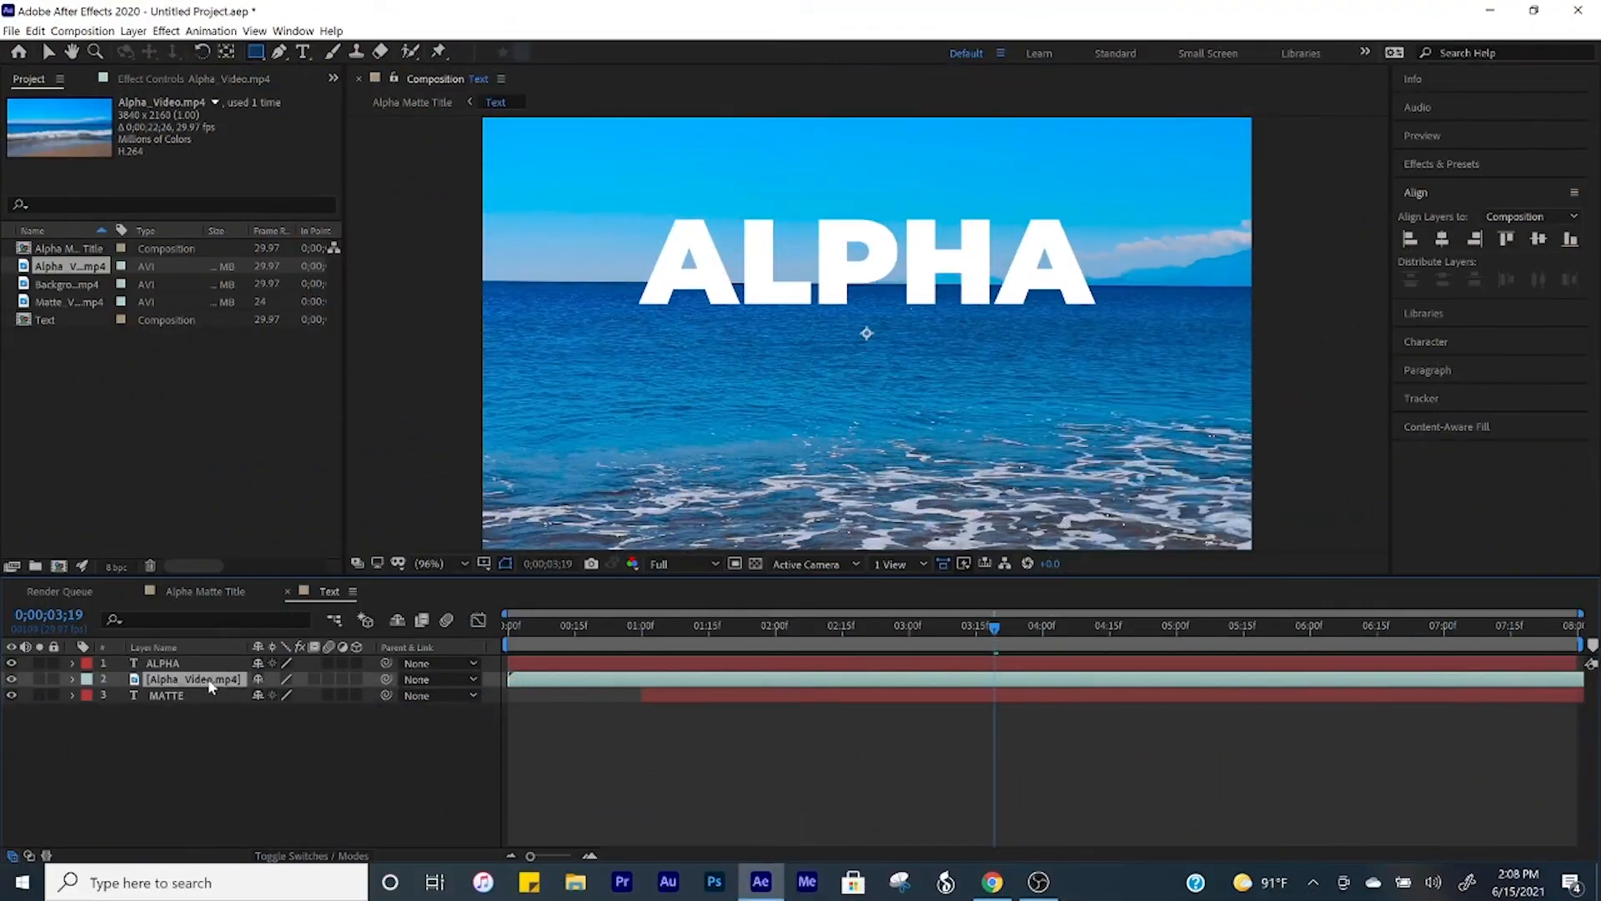
Step: Scale Alpha_Video.mp4 down to about the width of the word ALPHA and set its position to 960.0, 371.0
key(s)
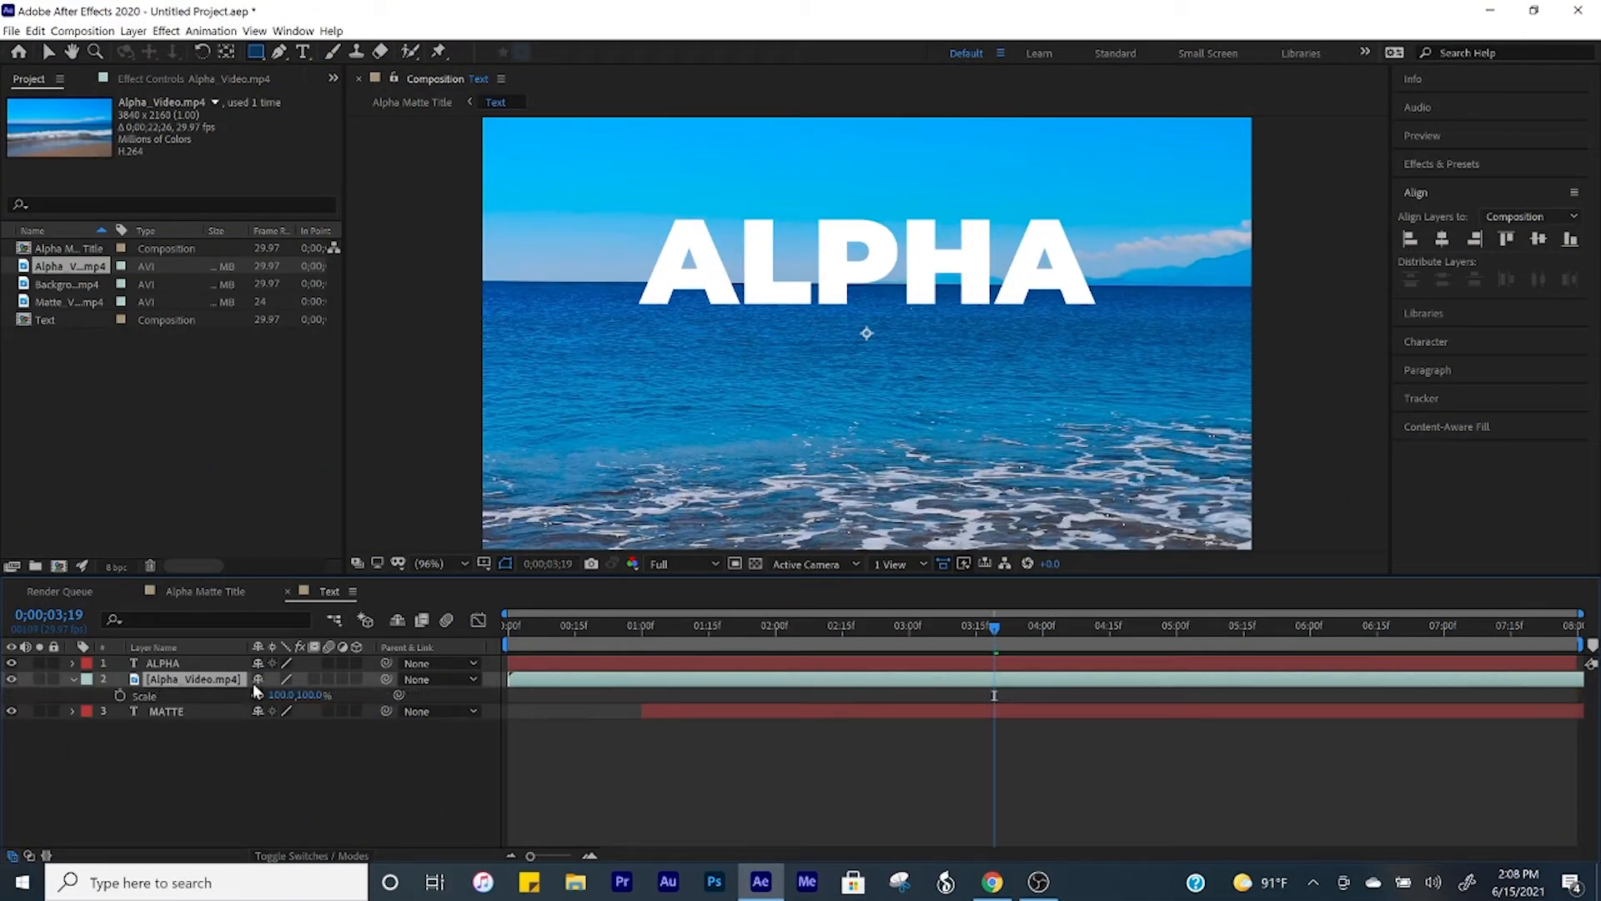
drag(286, 694, 142, 684)
key(p)
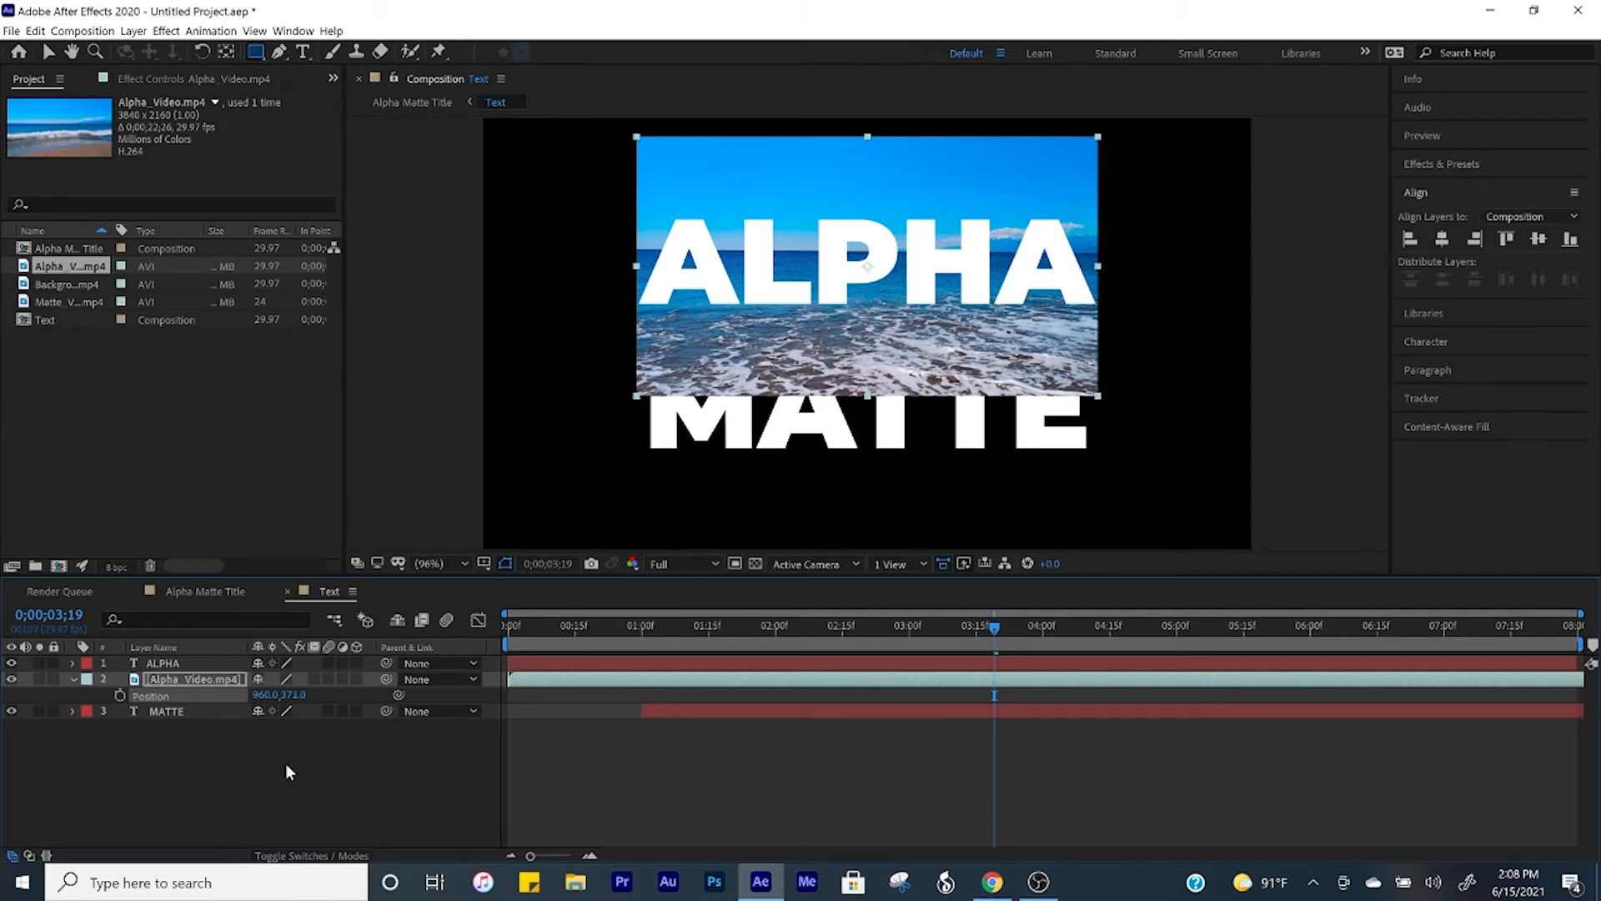
click(286, 764)
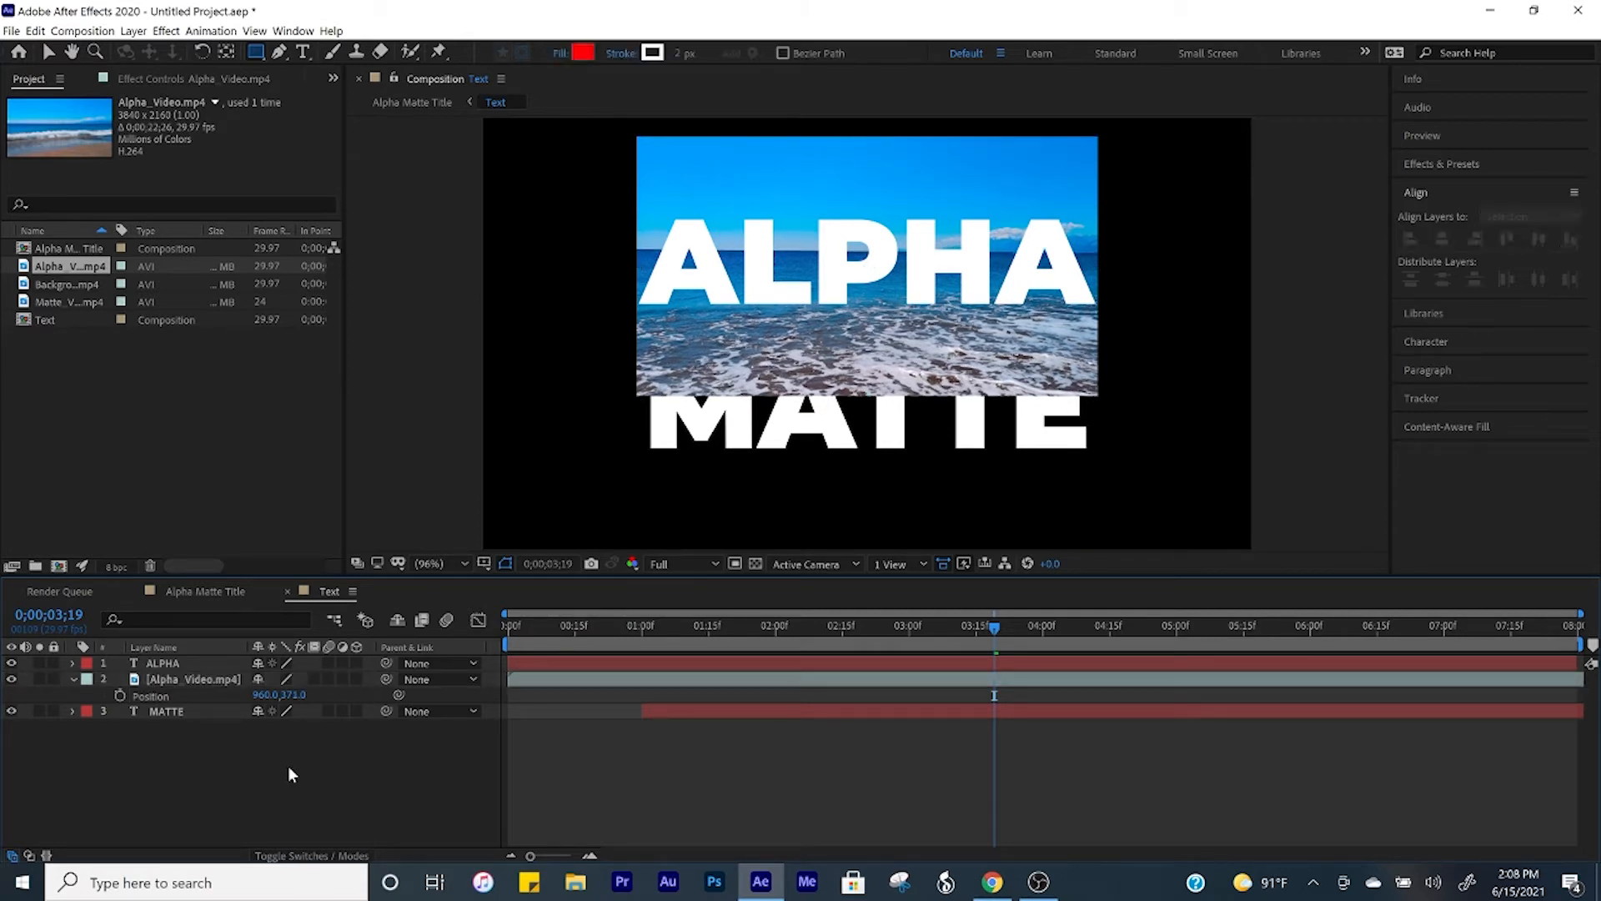
Step: Show the track matte options and set the Alpha_Video.mp4 layer's matte to Alpha Matte "ALPHA"
click(300, 859)
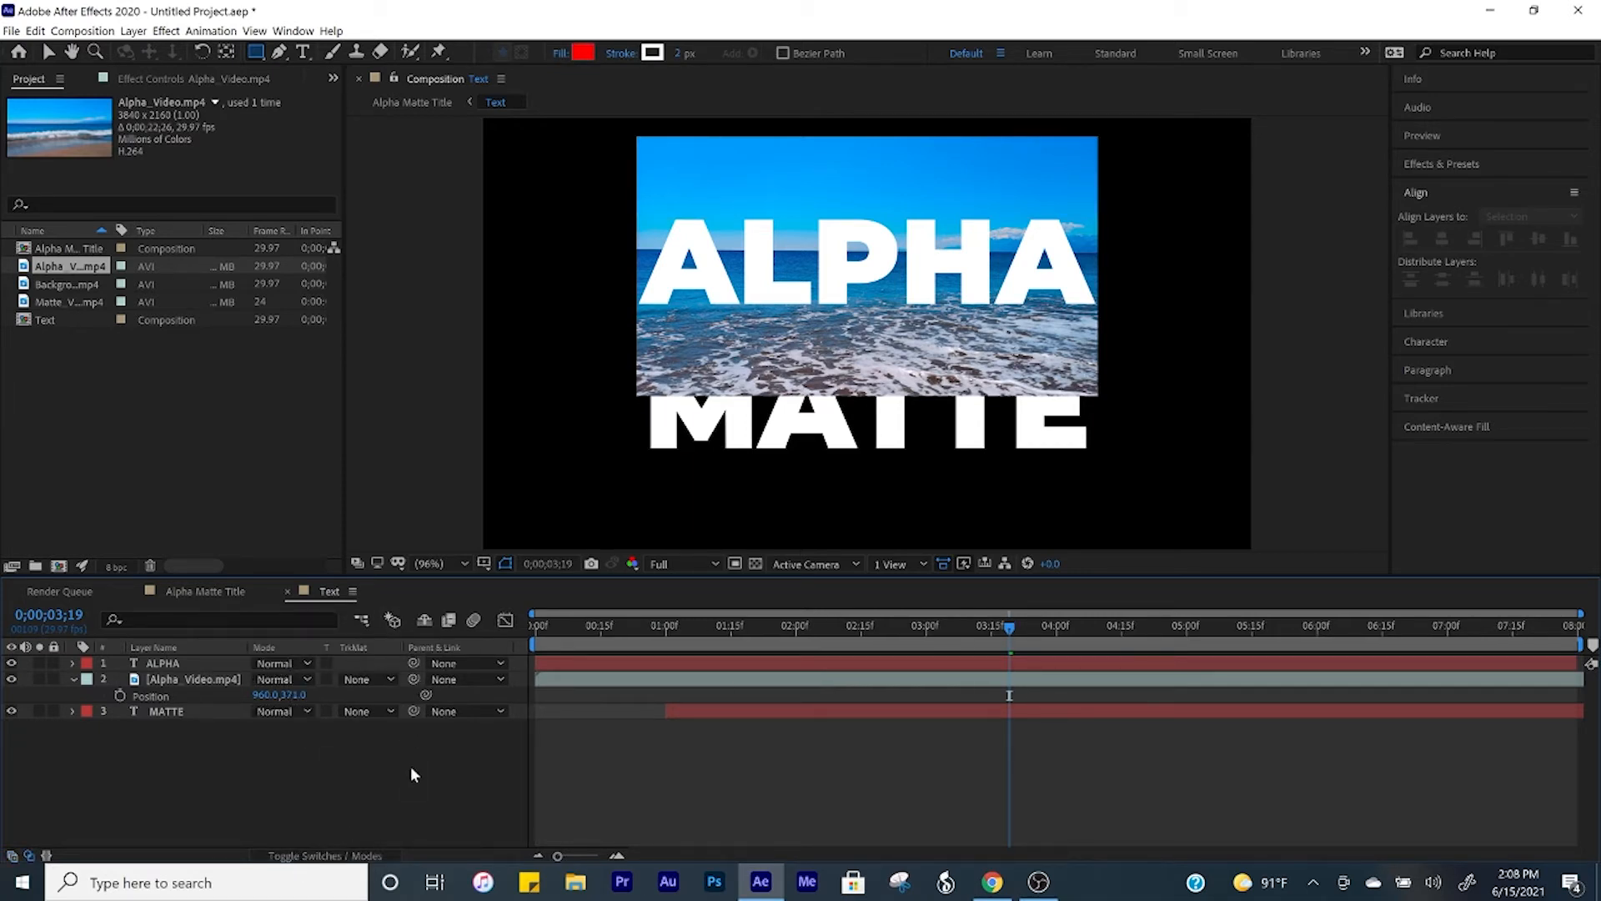
click(168, 678)
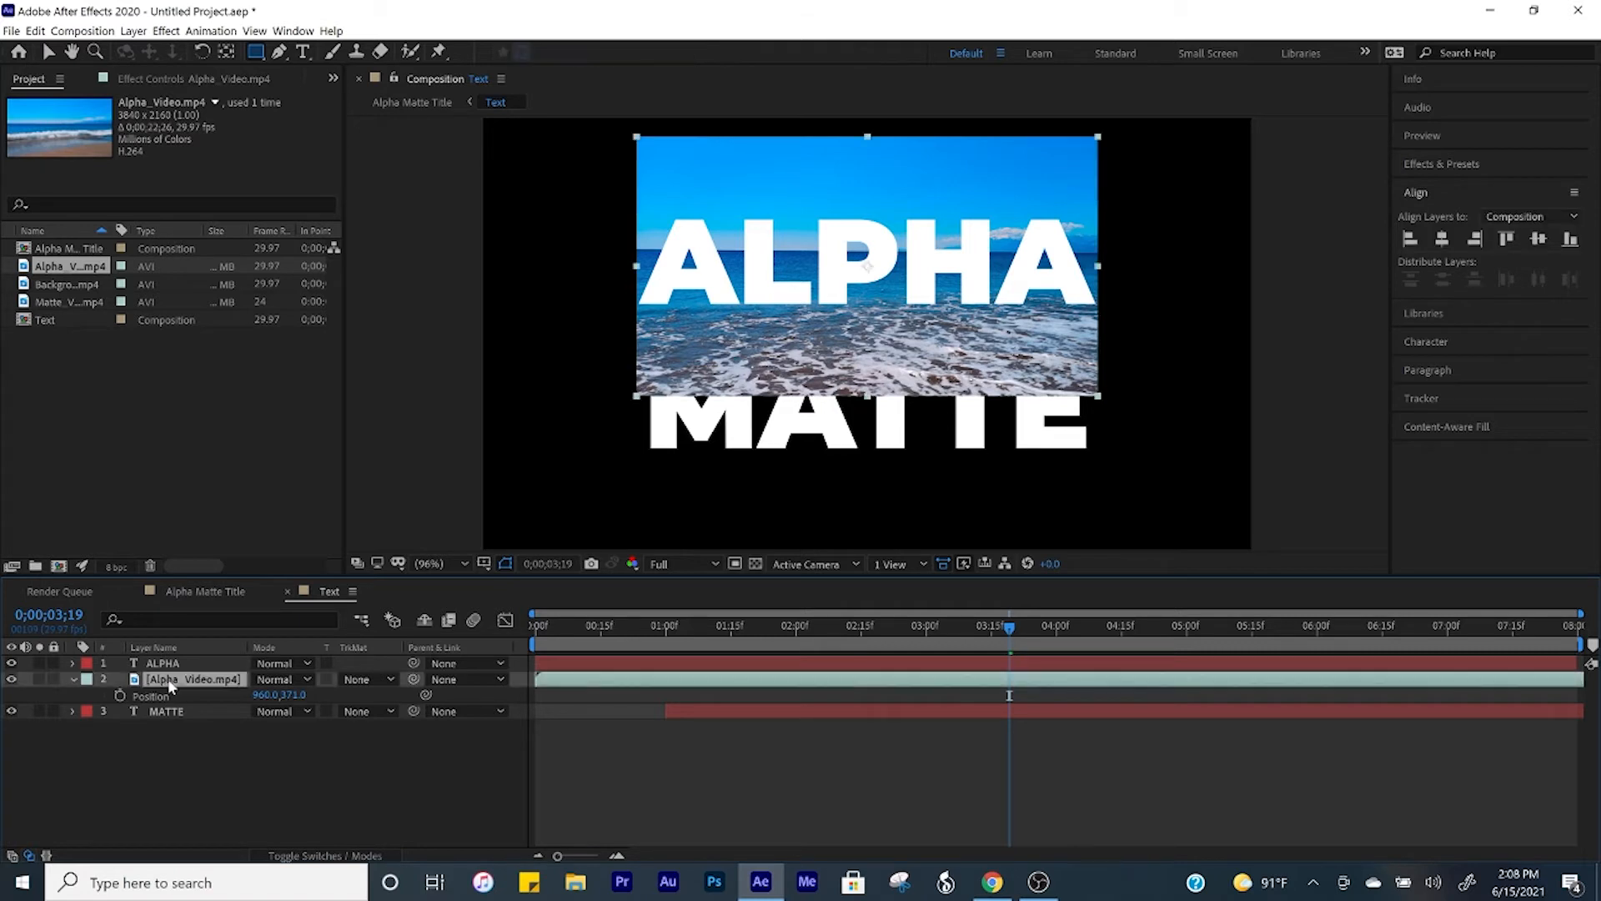
click(384, 676)
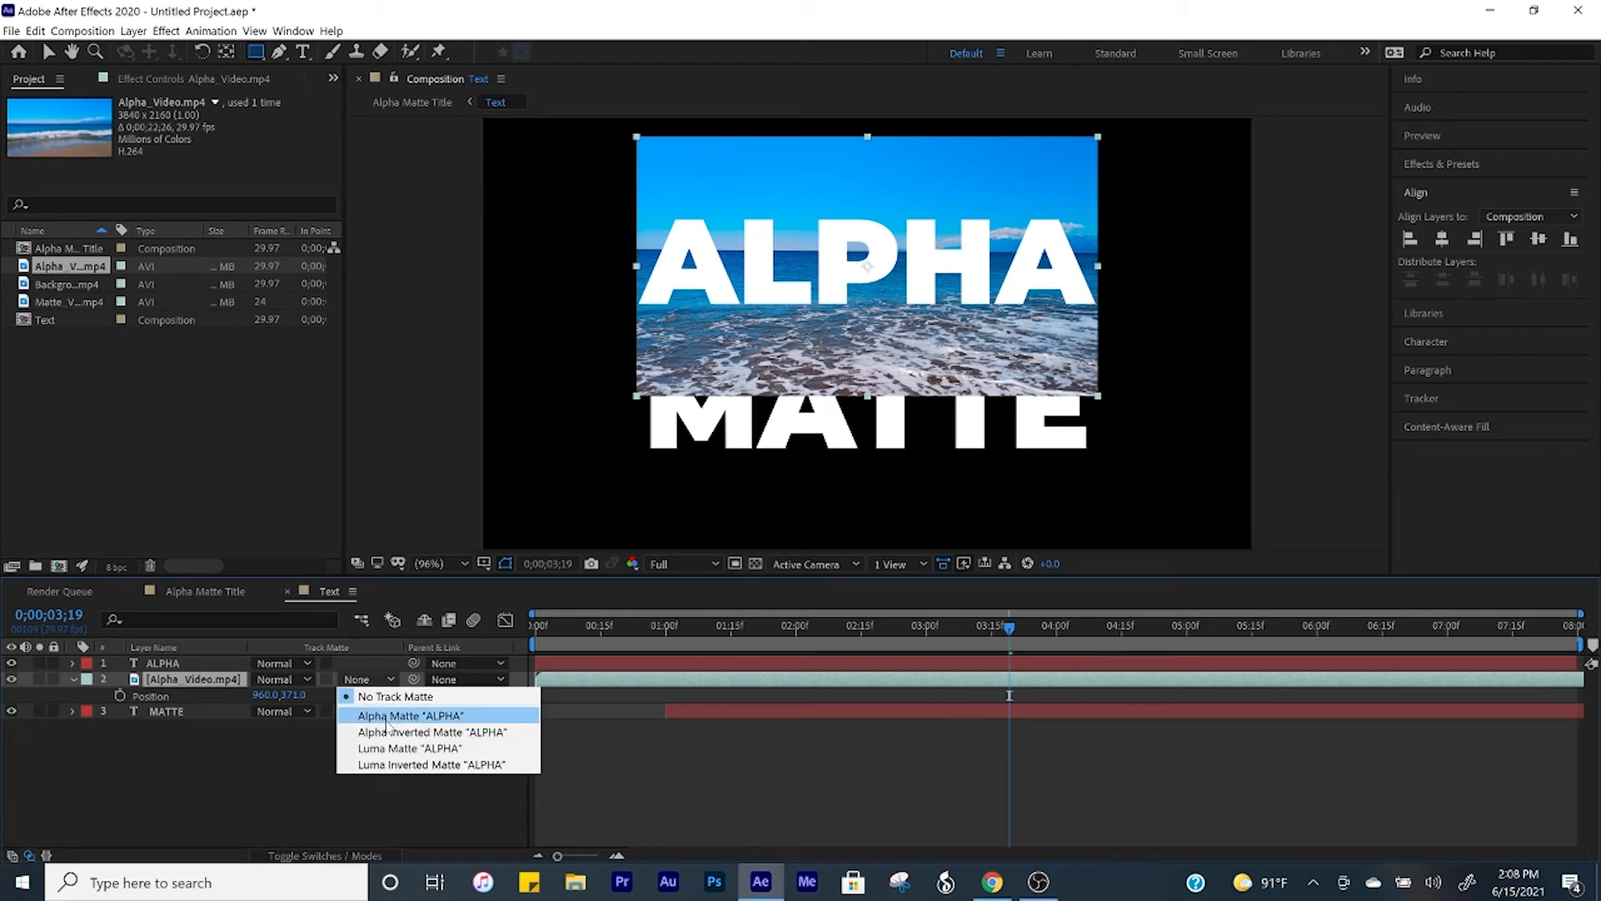
click(387, 717)
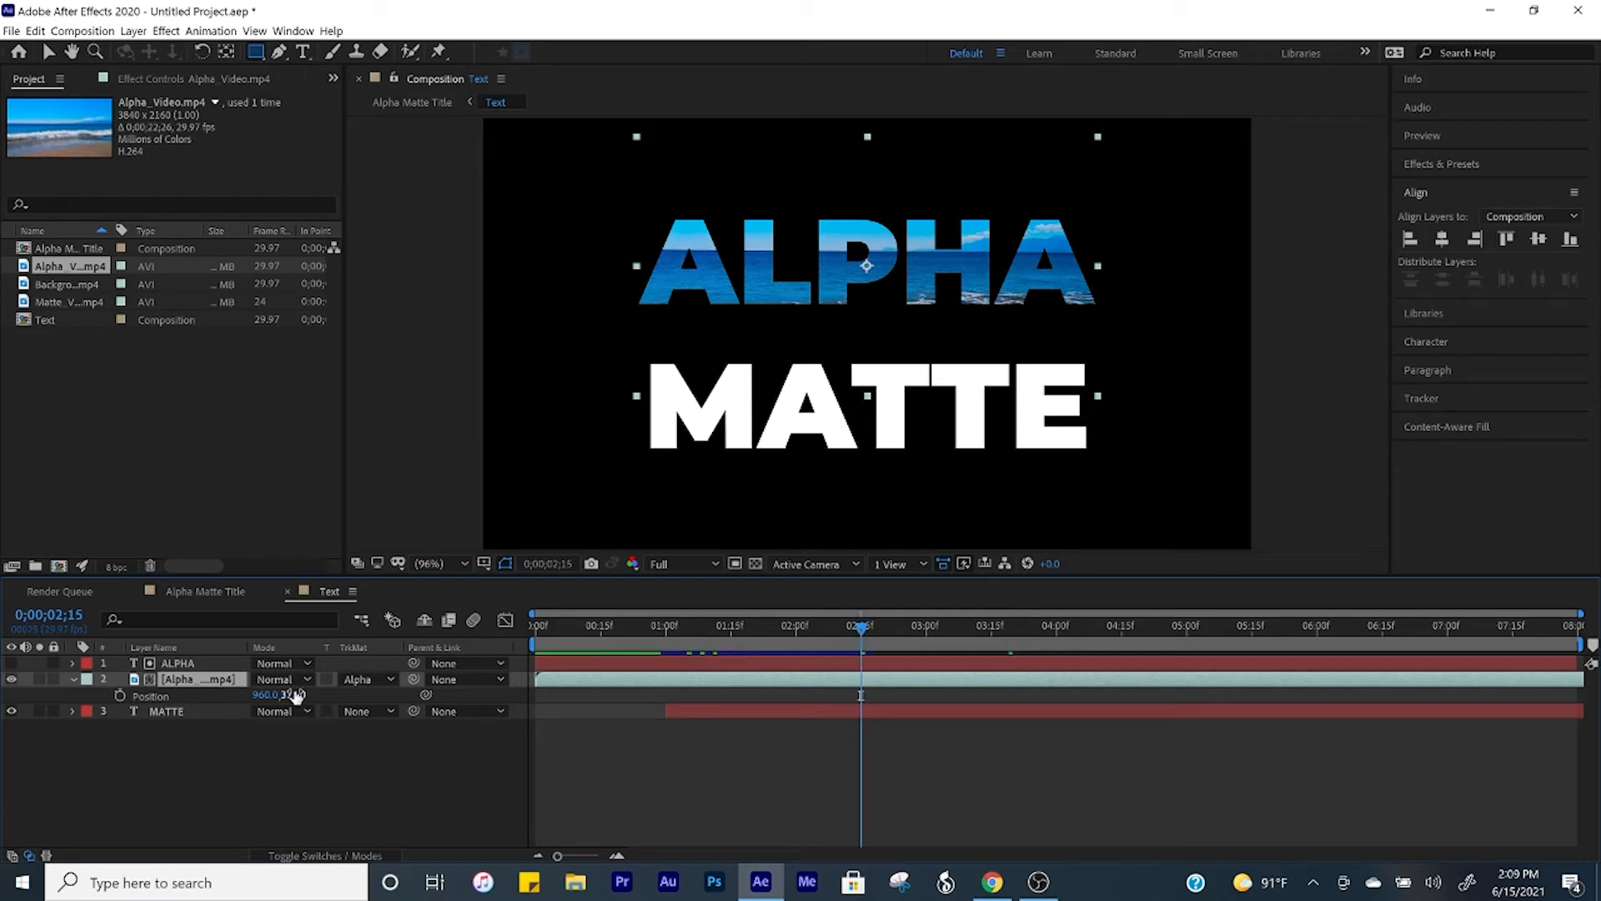
Step: Set the Alpha_Video.mp4 layer's position to 960.0, 244.0 and play a preview of the filled ALPHA text
drag(293, 692, 171, 694)
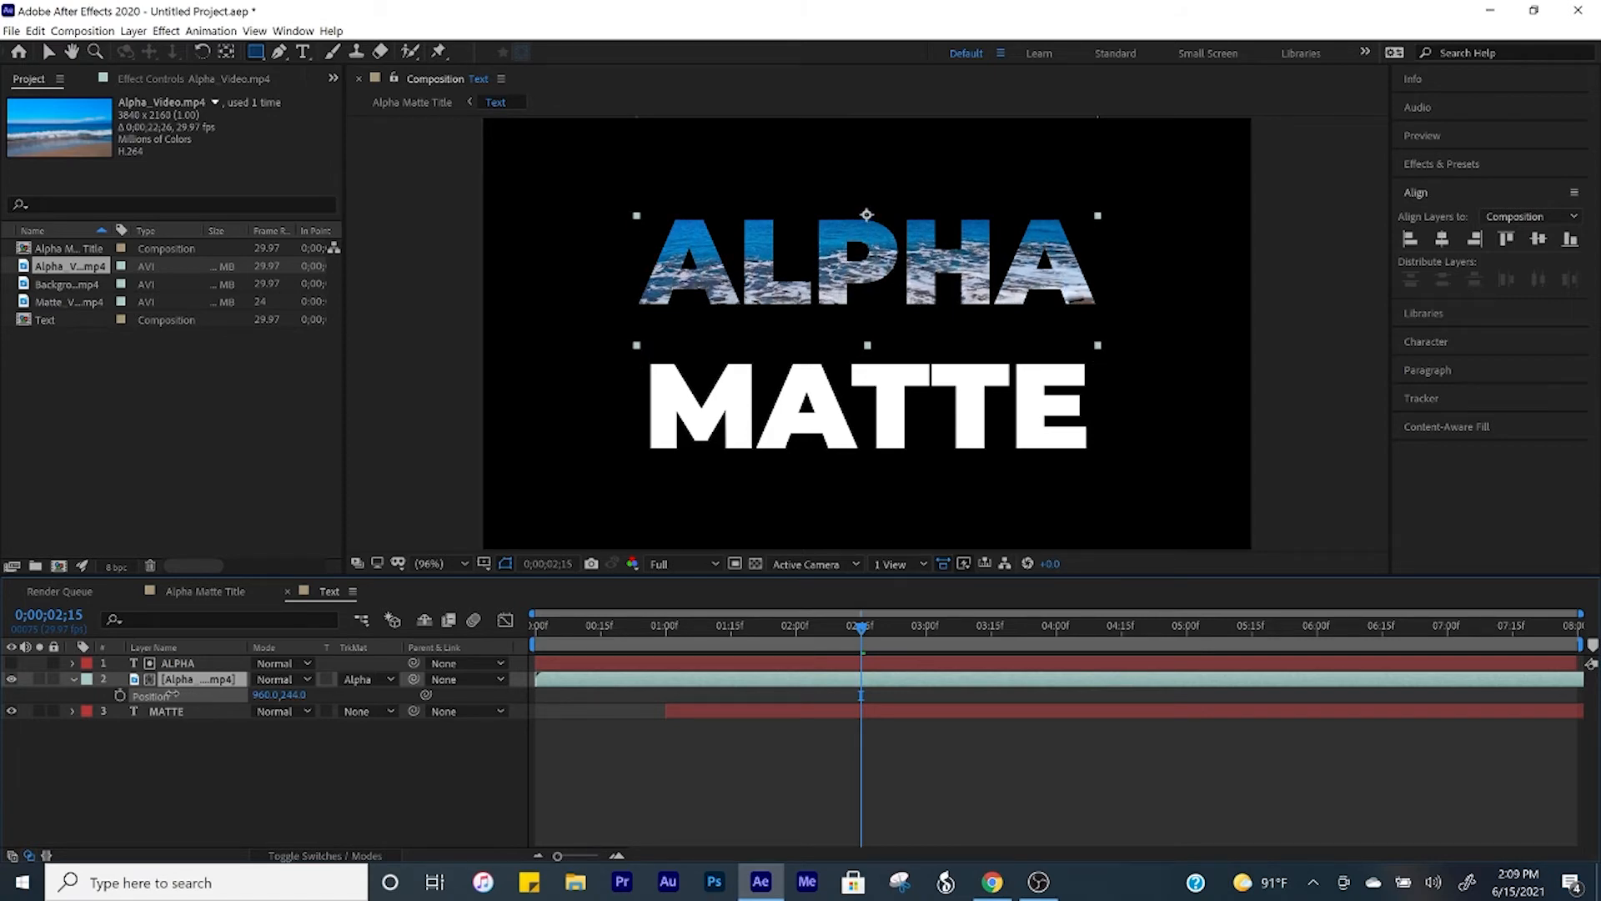
click(204, 791)
key(space)
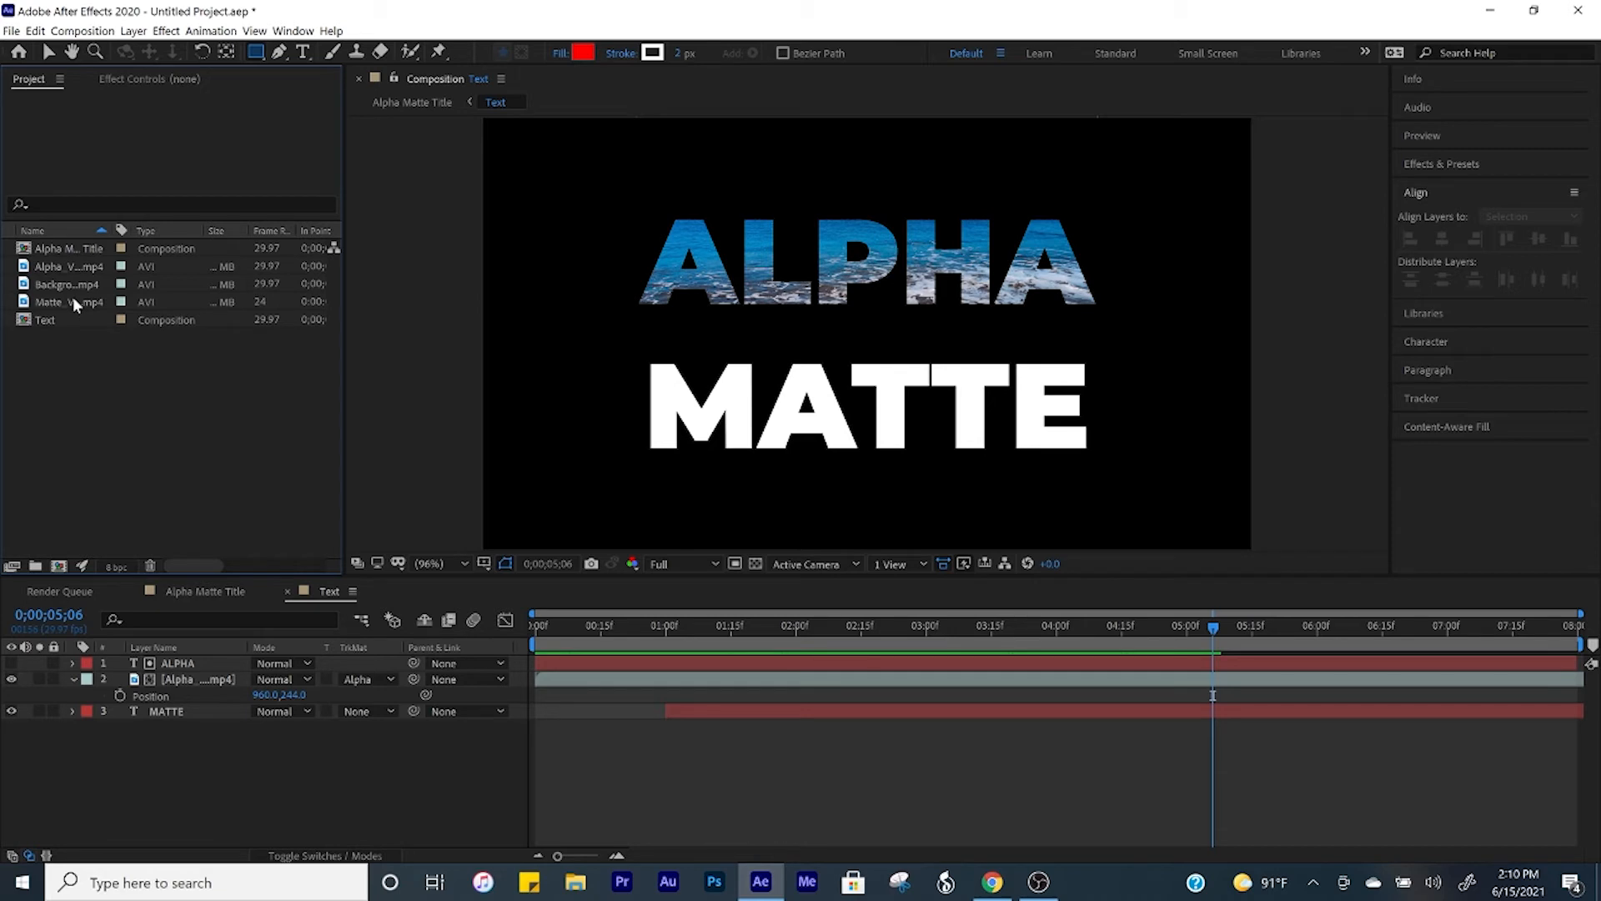
Step: Add Matte_Video.mp4 directly below the MATTE layer, scaled to about the word's width and positioned at 960.0, 648.0
drag(72, 299, 190, 713)
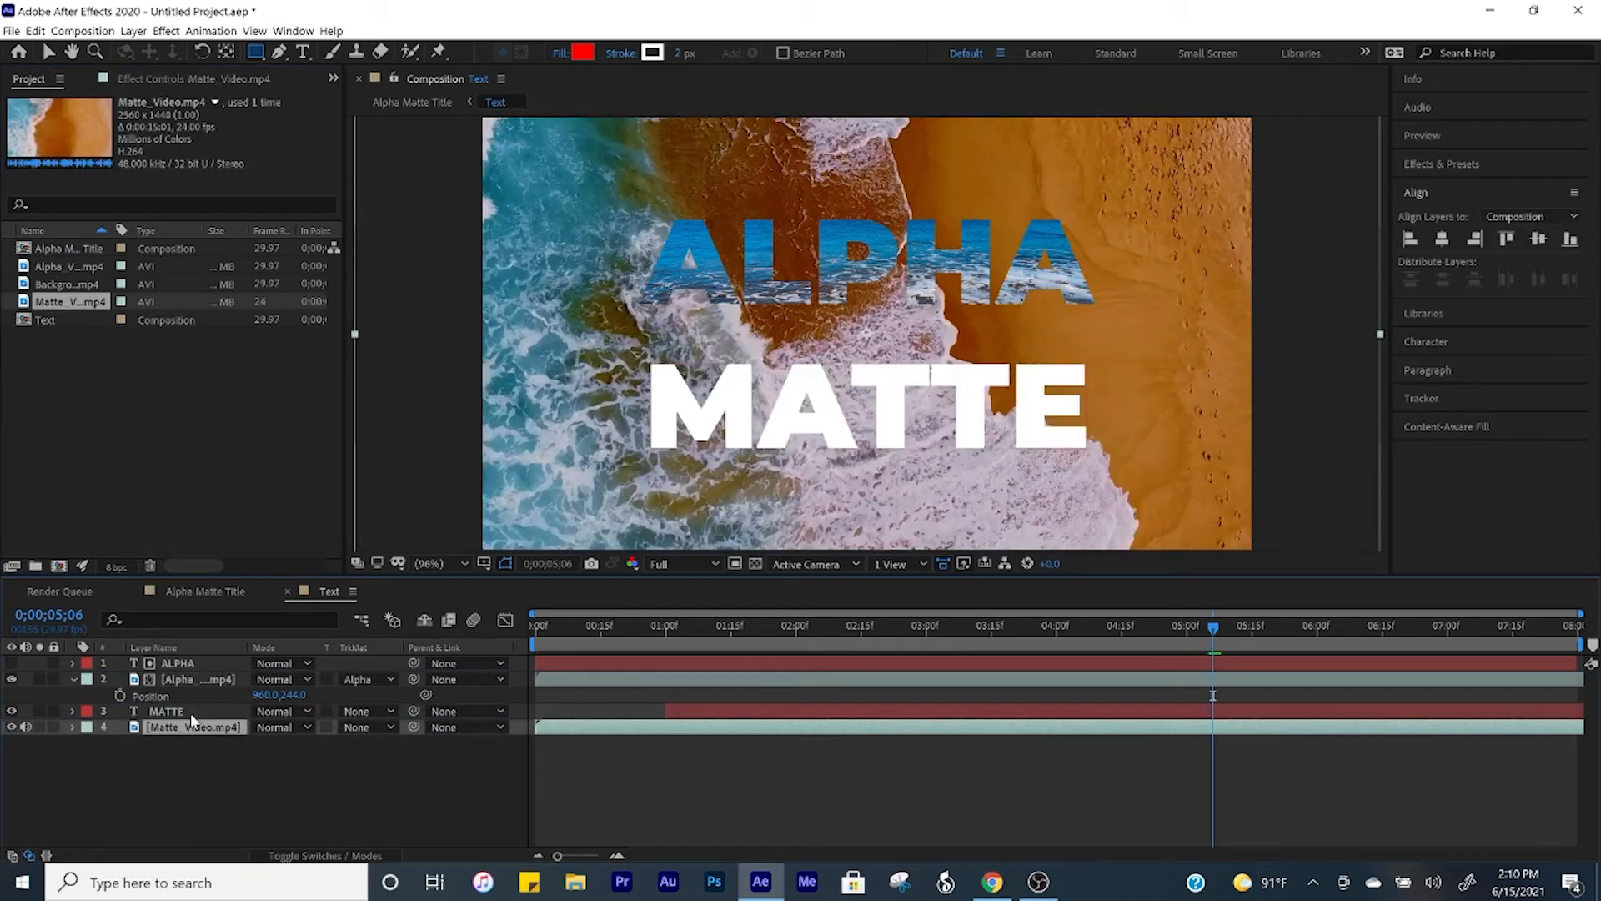
key(s)
drag(283, 742, 416, 718)
key(p)
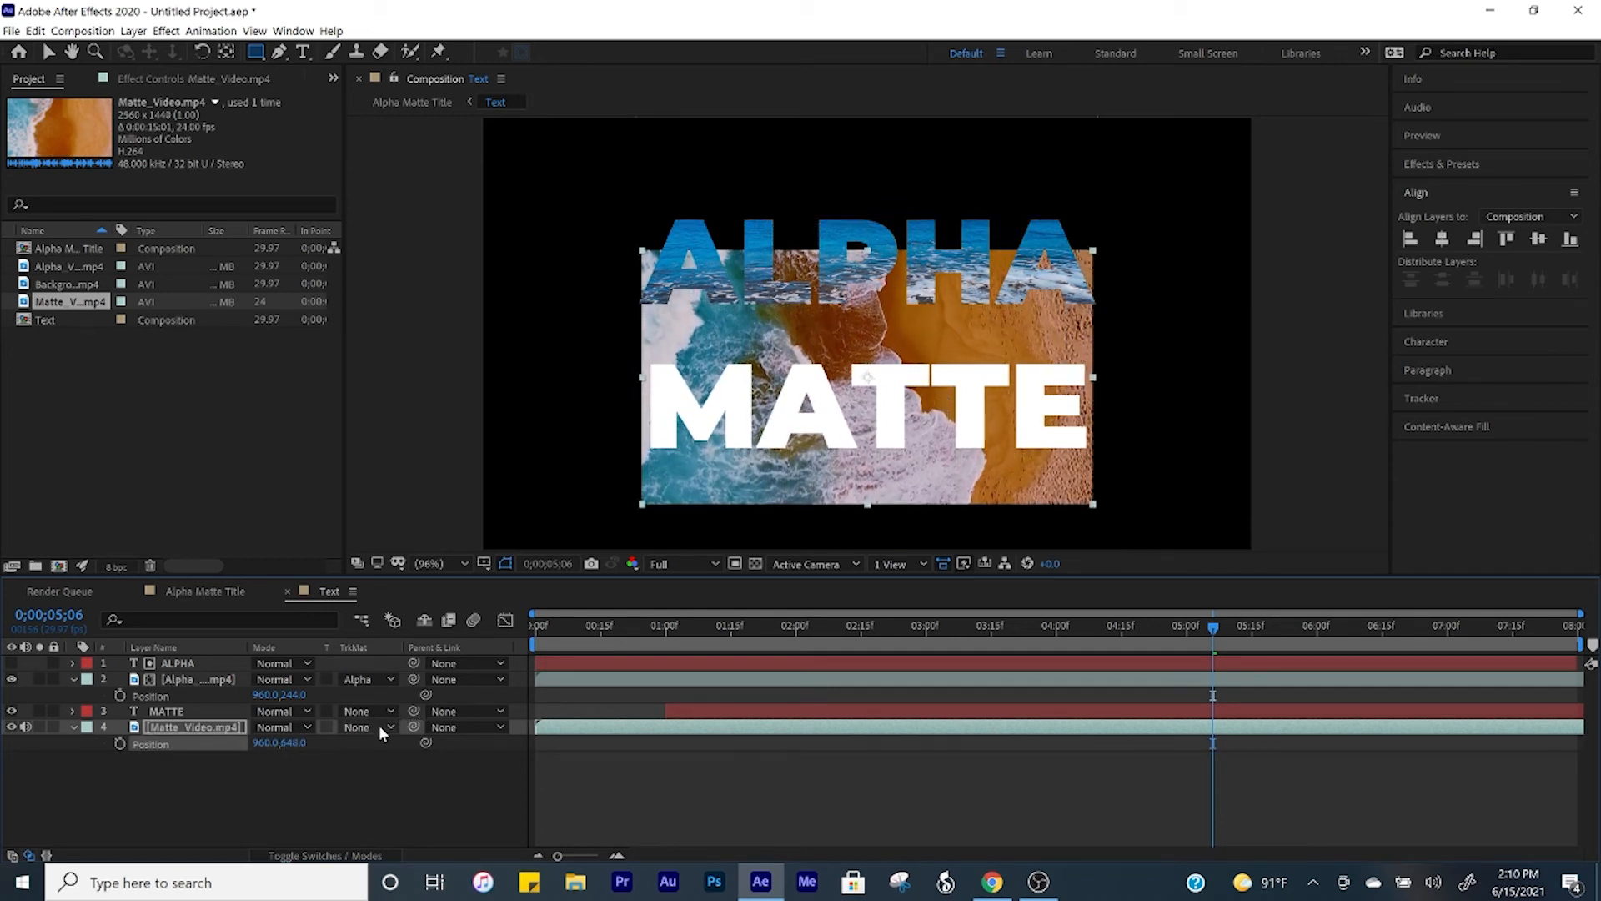
Step: Set the Matte_Video.mp4 layer's track matte to Alpha Matte "MATTE" and preview the composition from the beginning
click(379, 724)
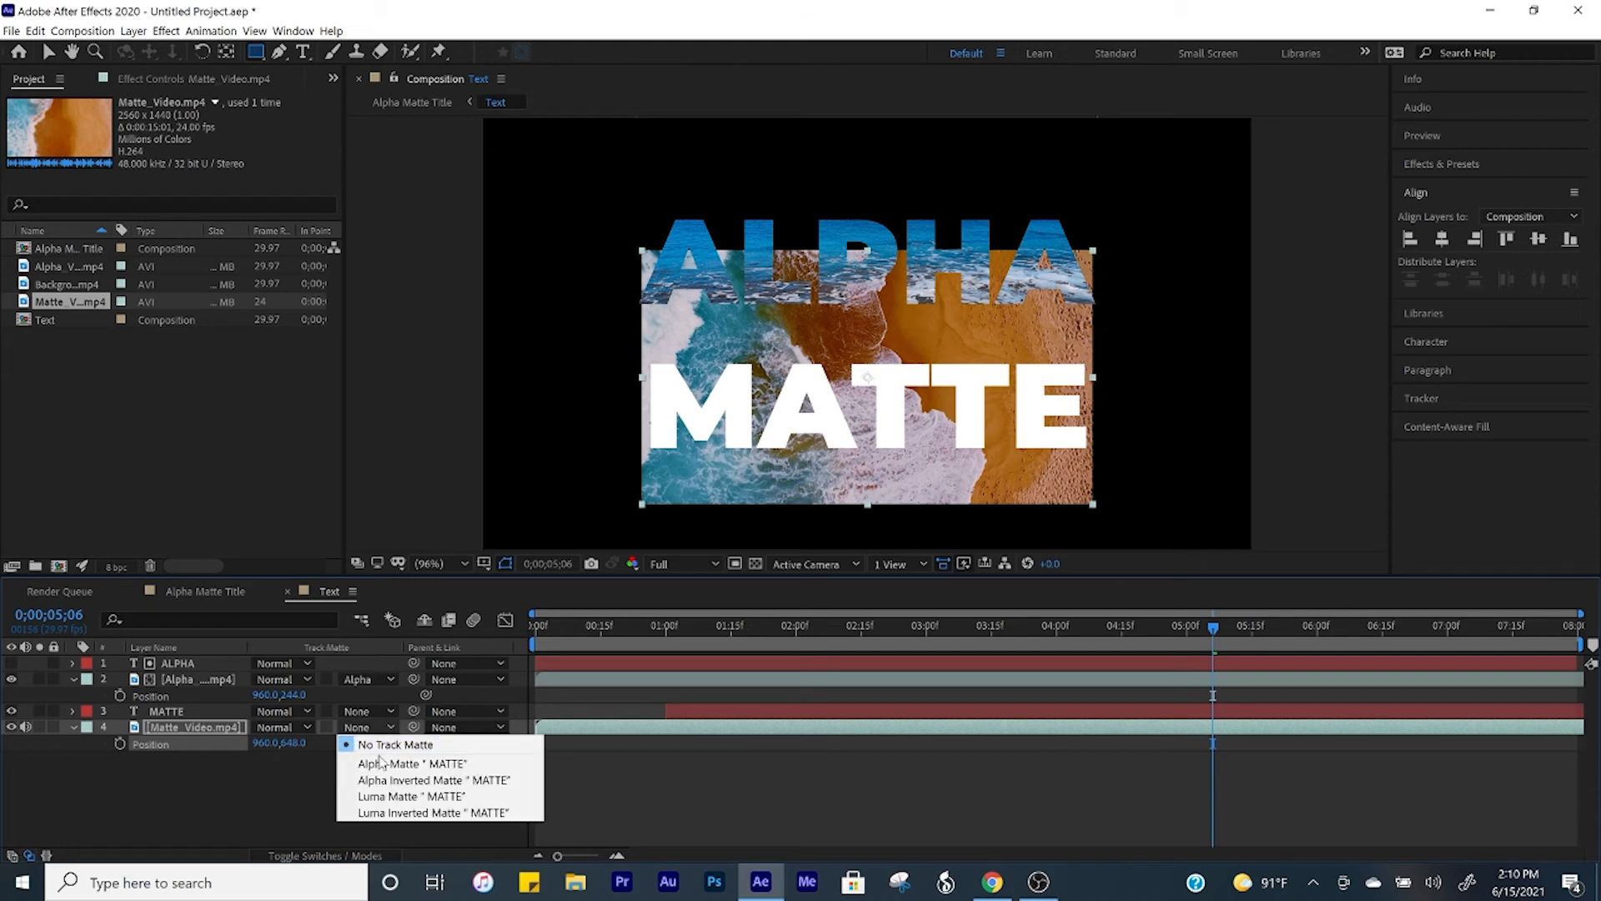
click(380, 765)
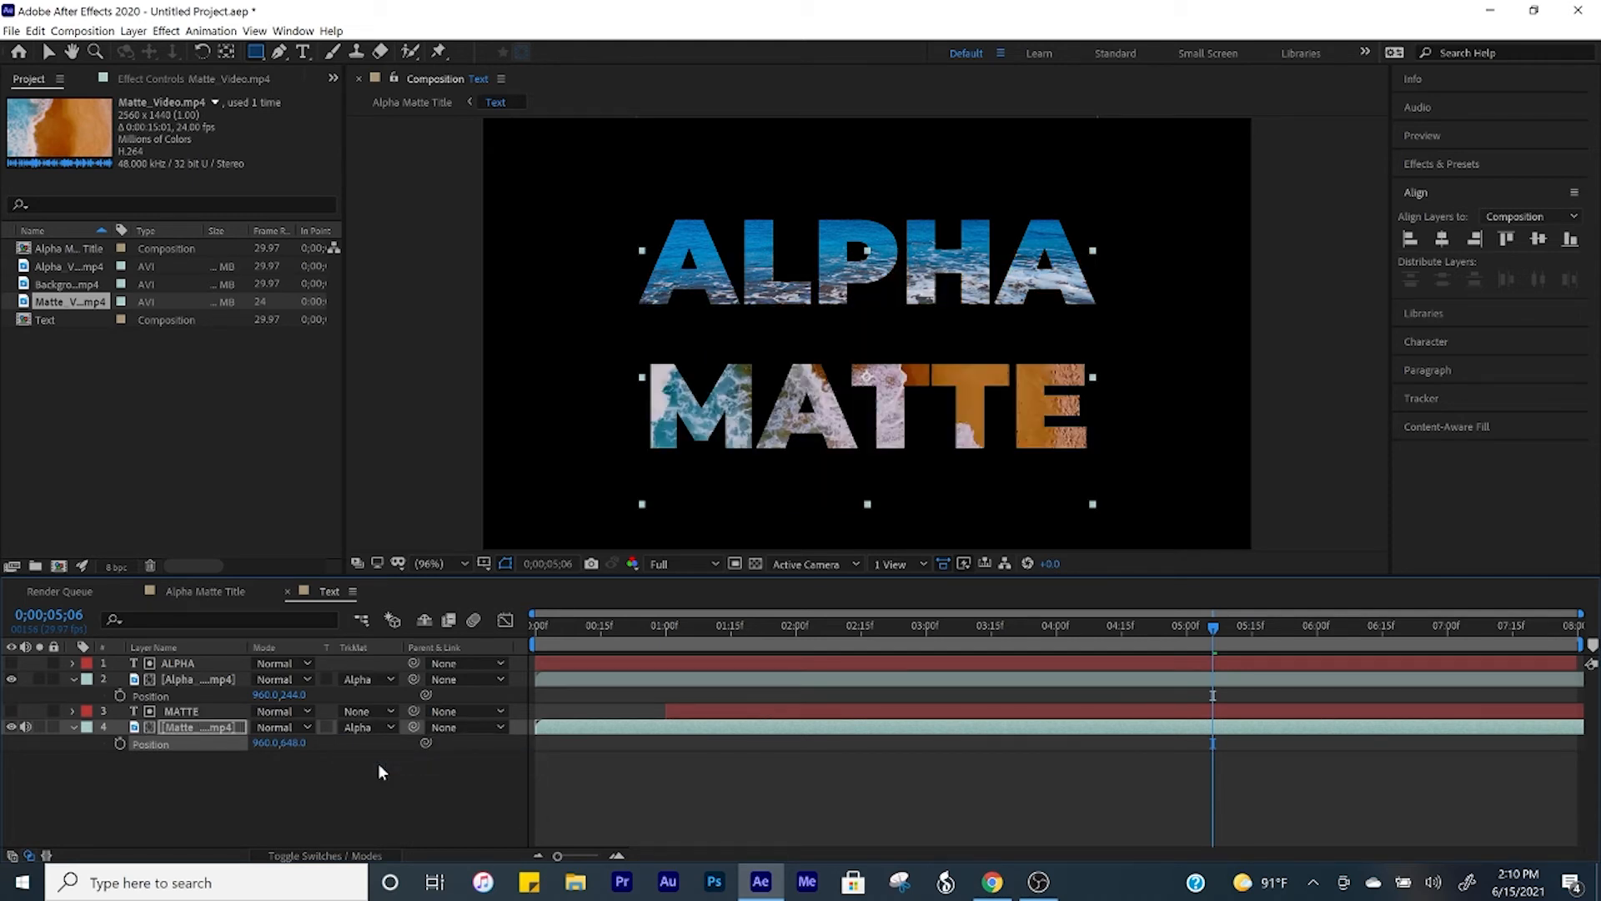
key(Home)
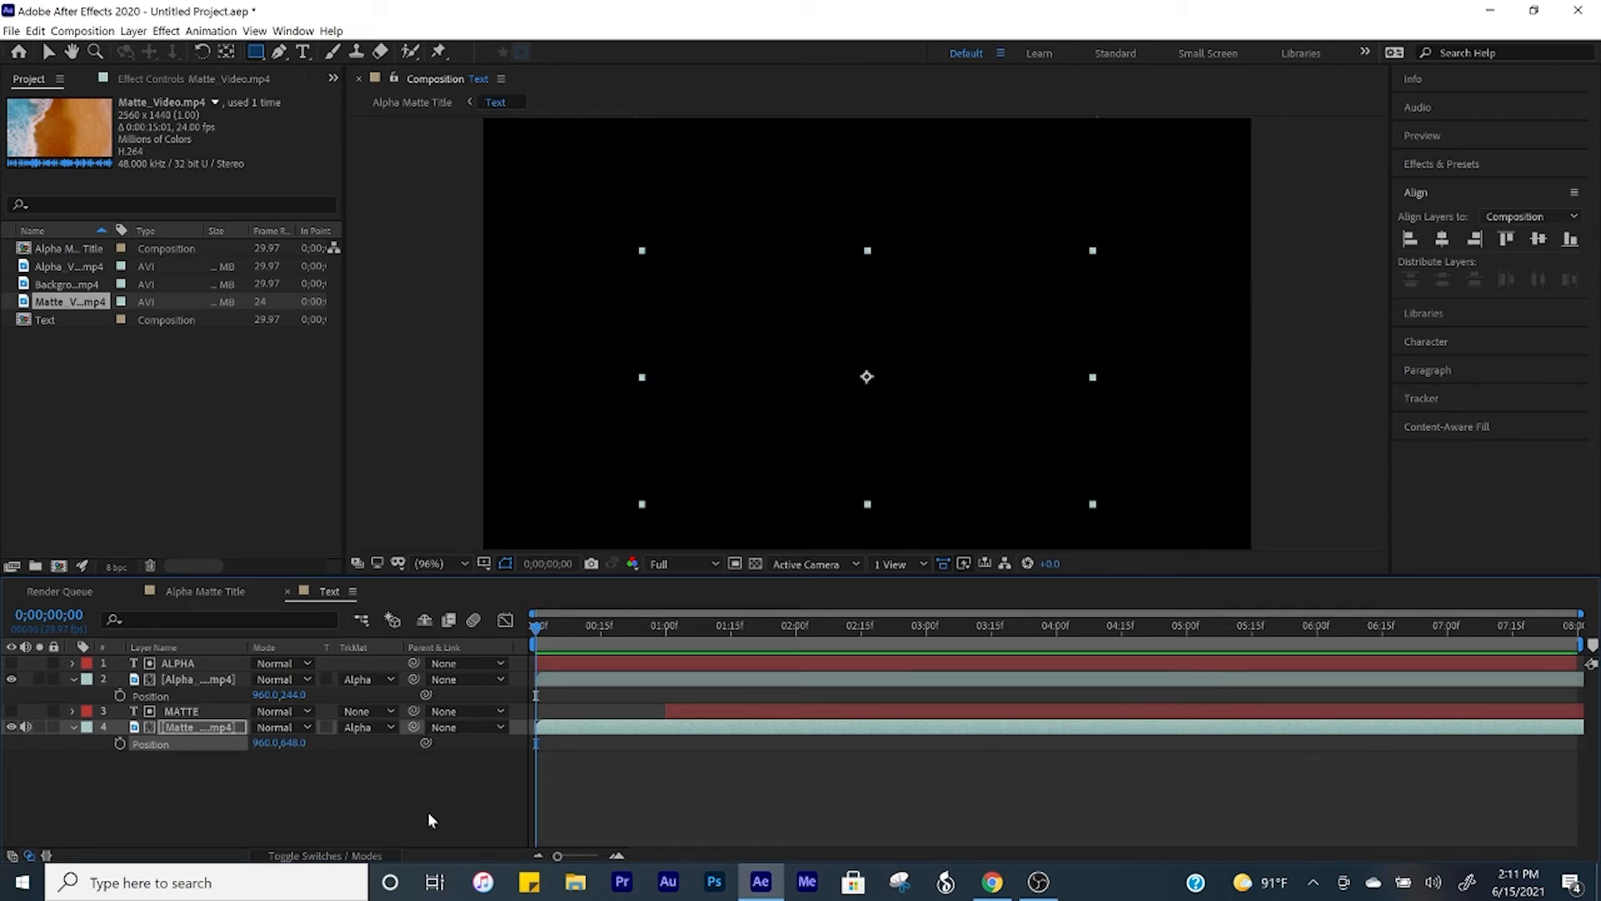
click(428, 812)
key(space)
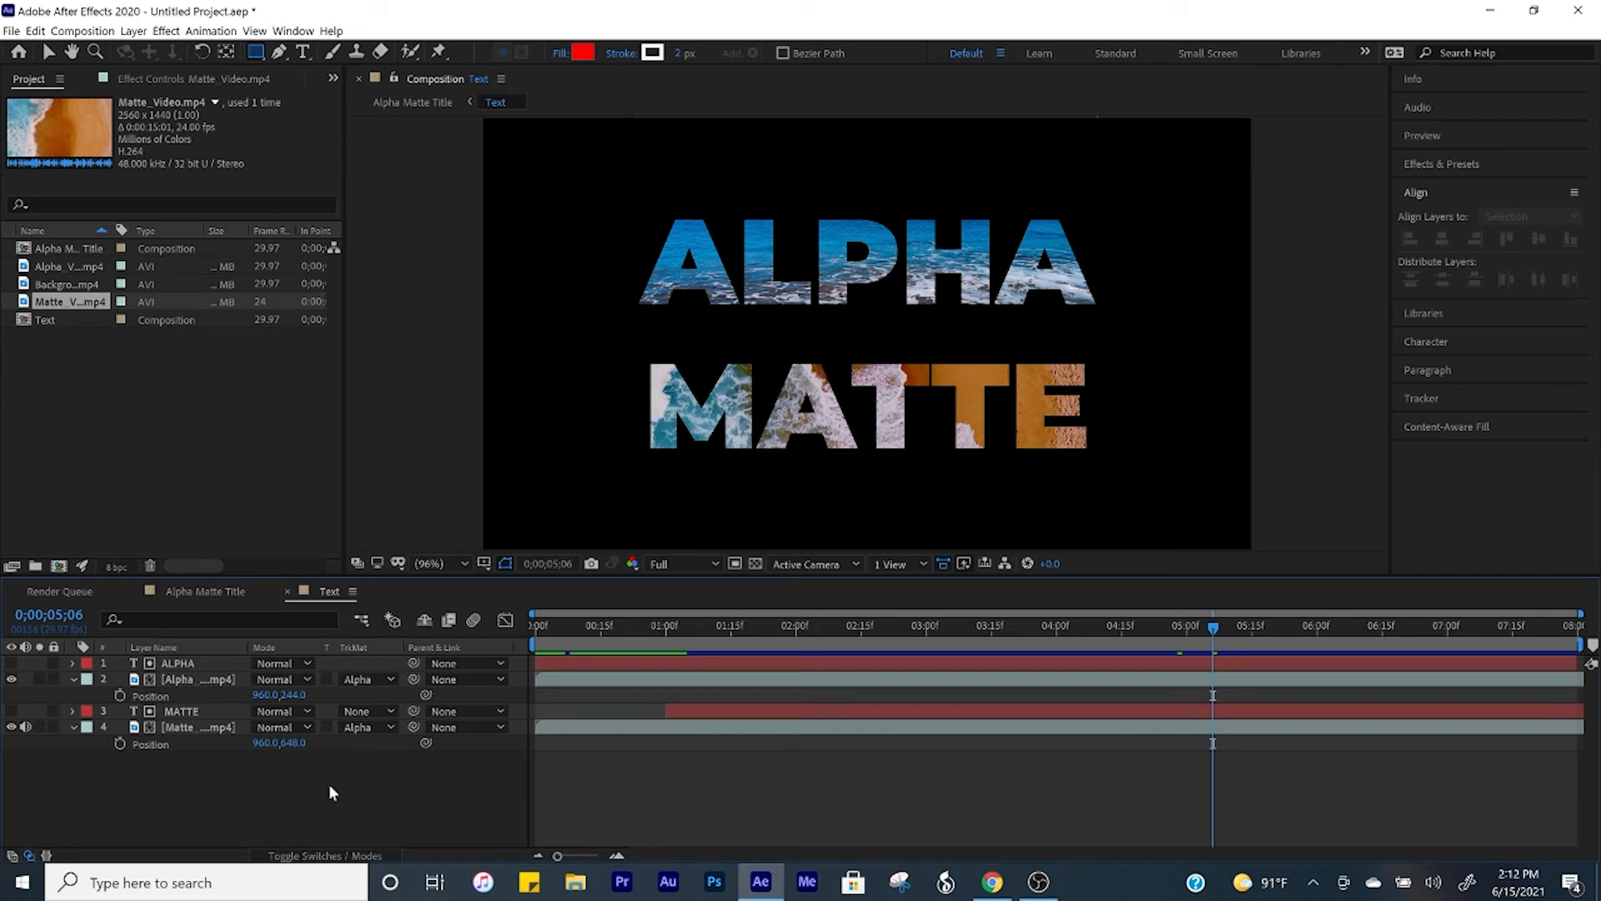
Step: Enable motion blur for the ALPHA and MATTE text layers and preview the animation from the beginning
click(346, 859)
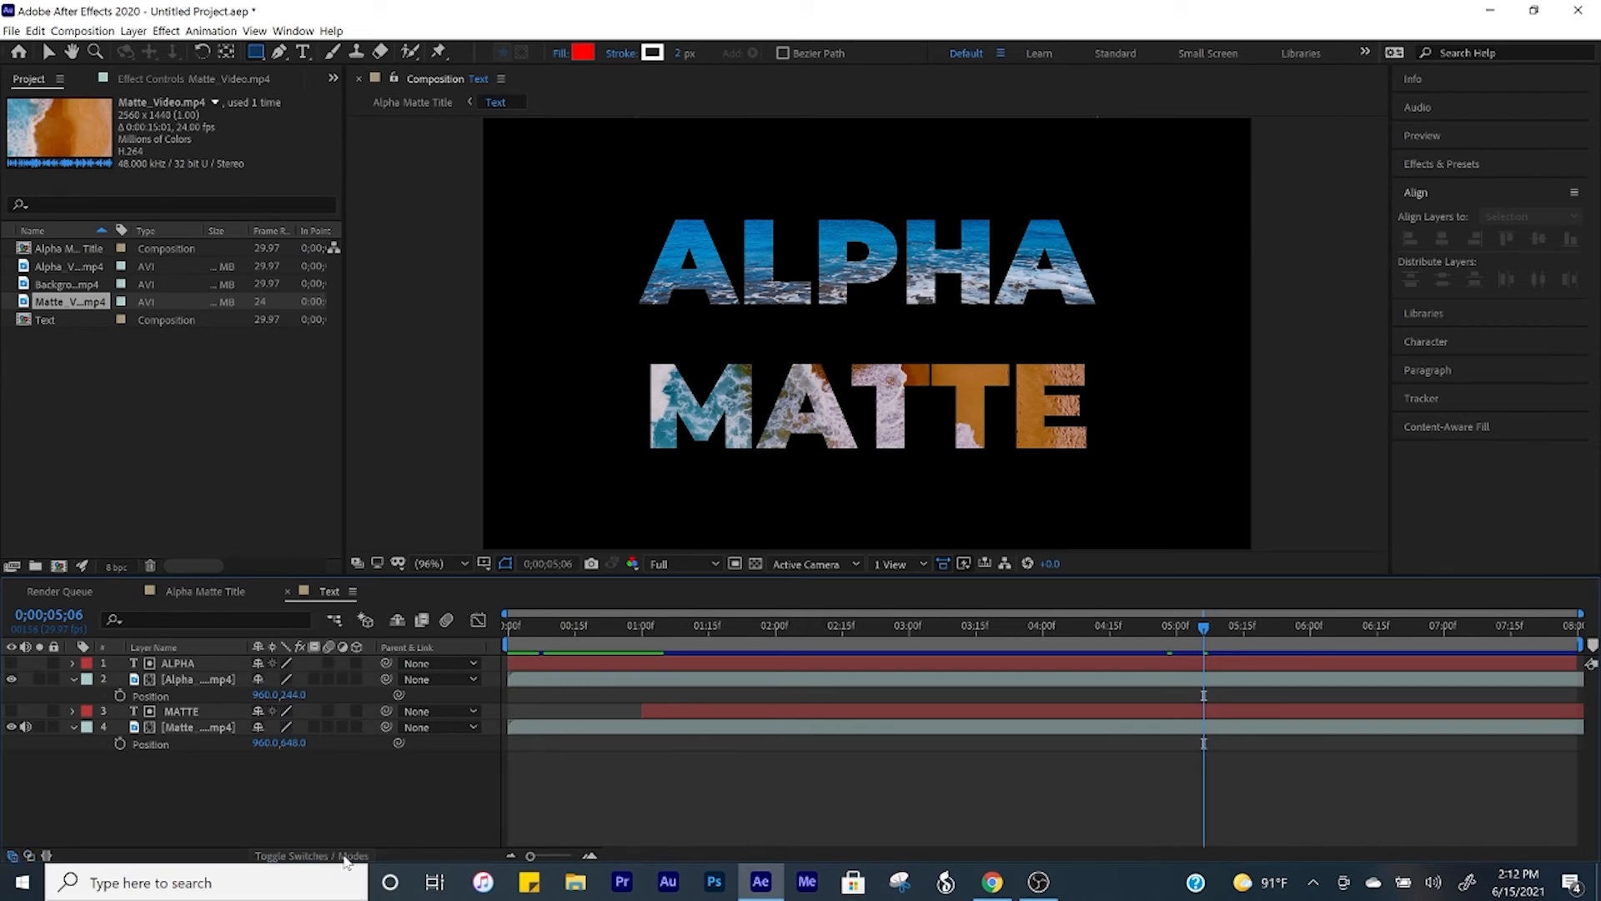
click(332, 663)
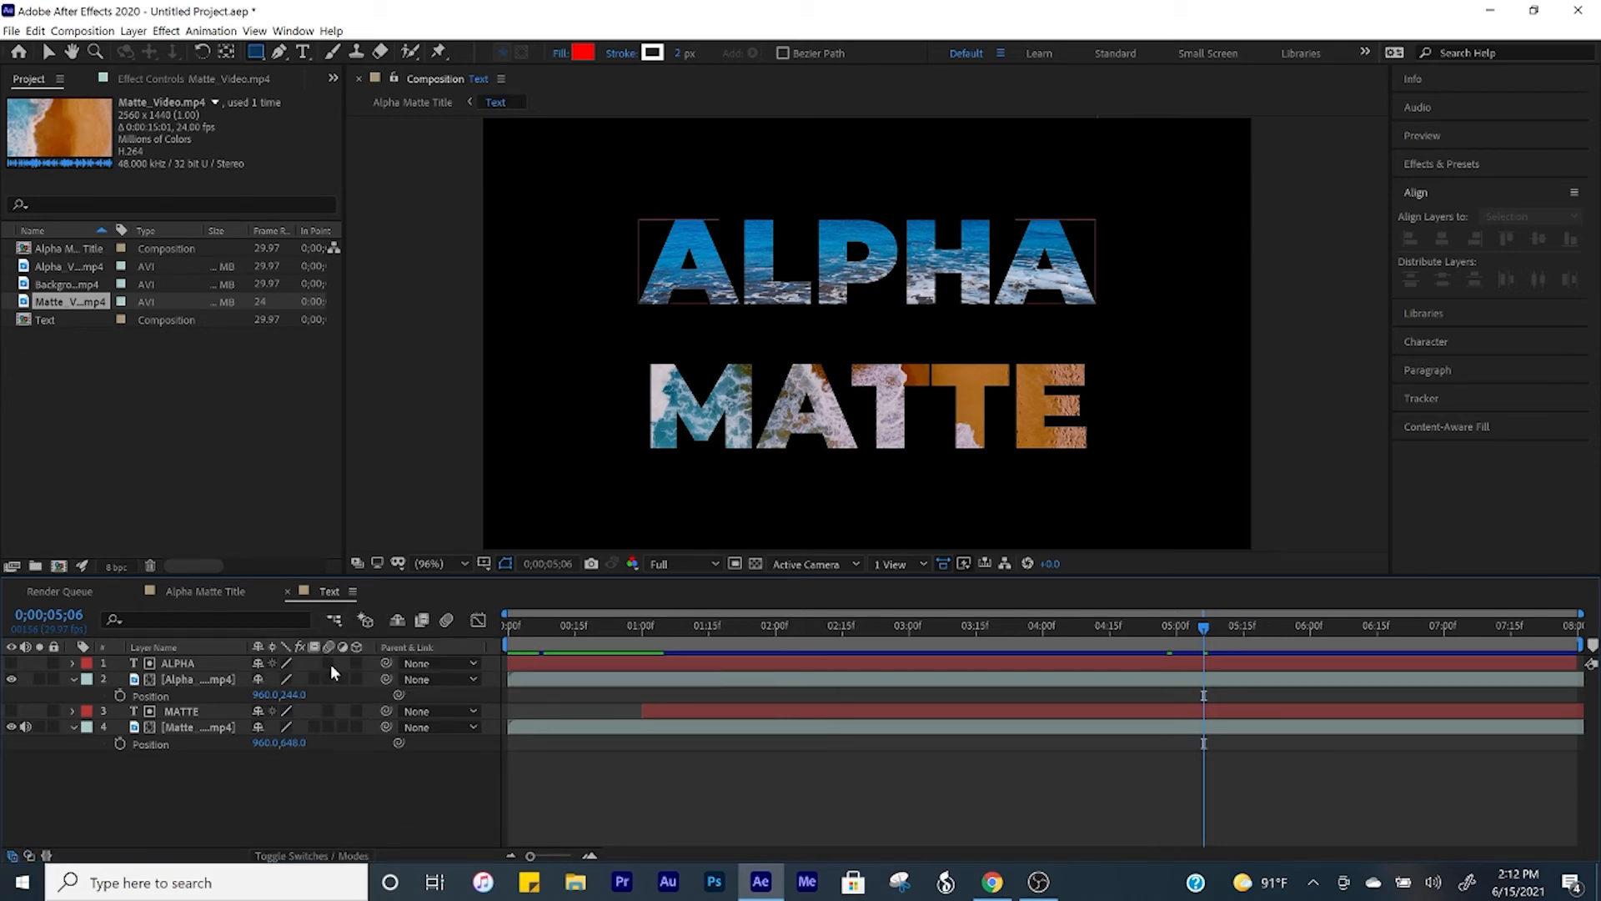
click(328, 662)
click(330, 710)
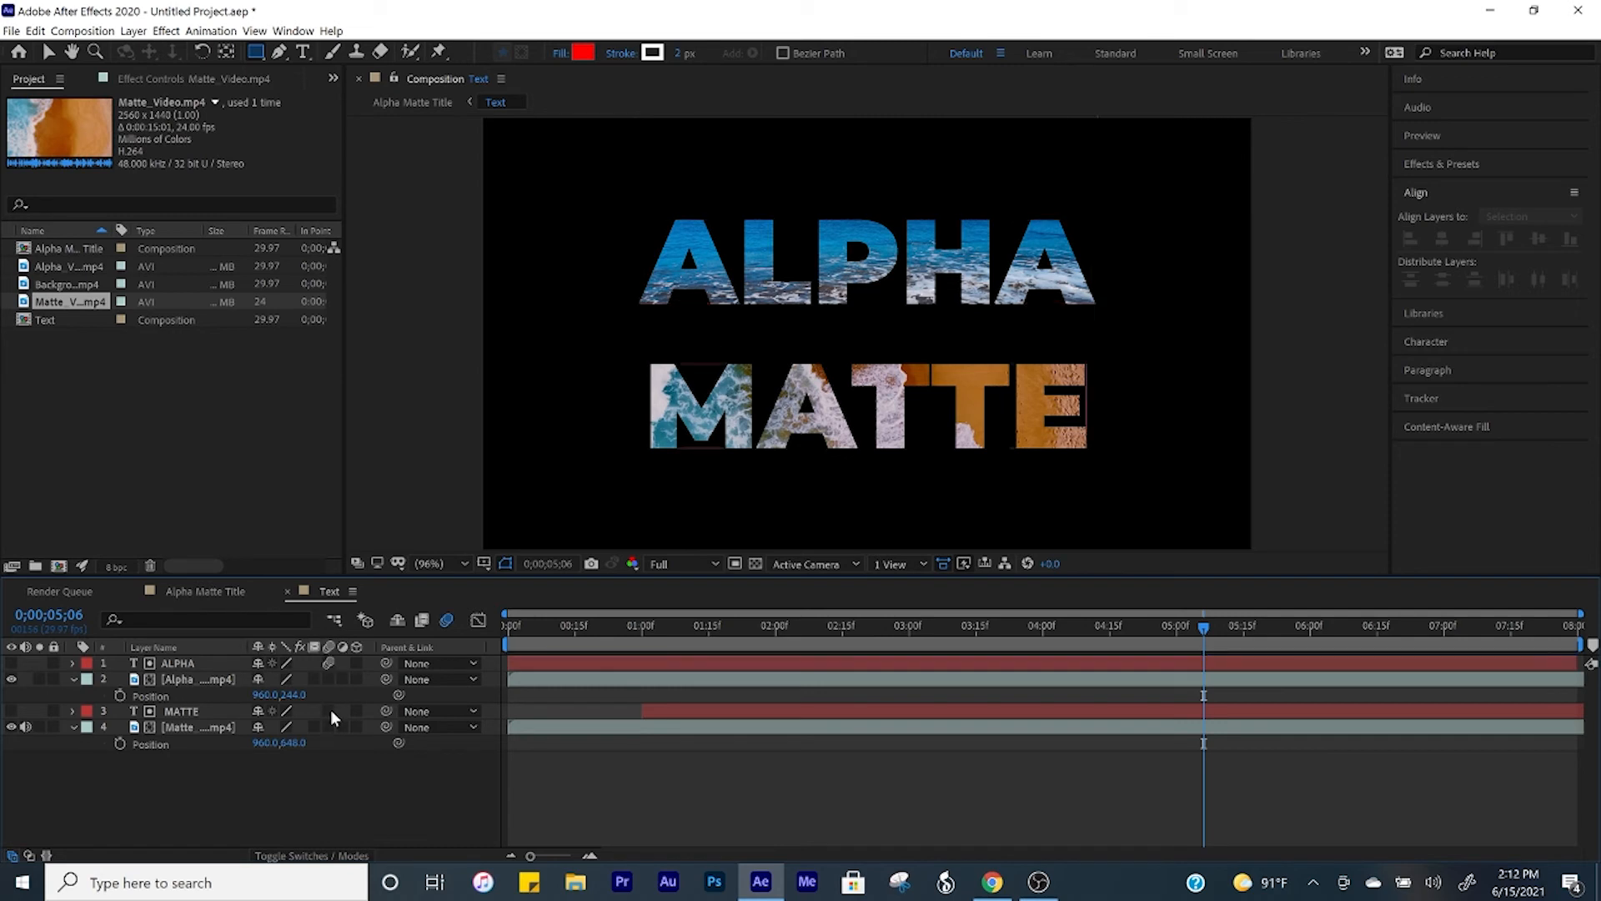
click(330, 710)
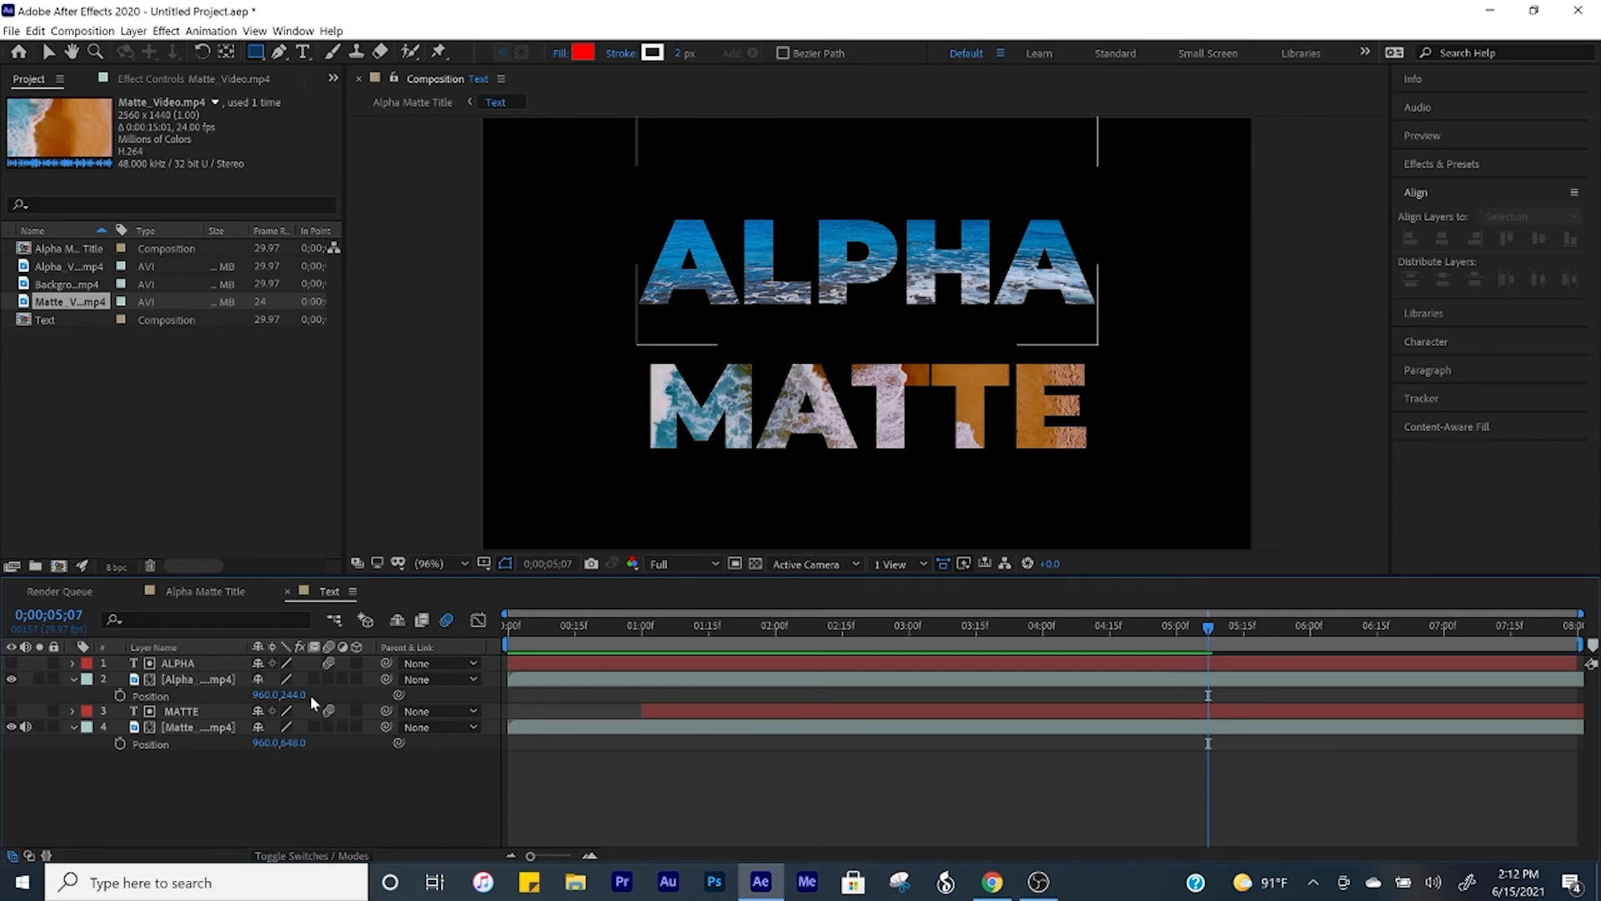
key(Home)
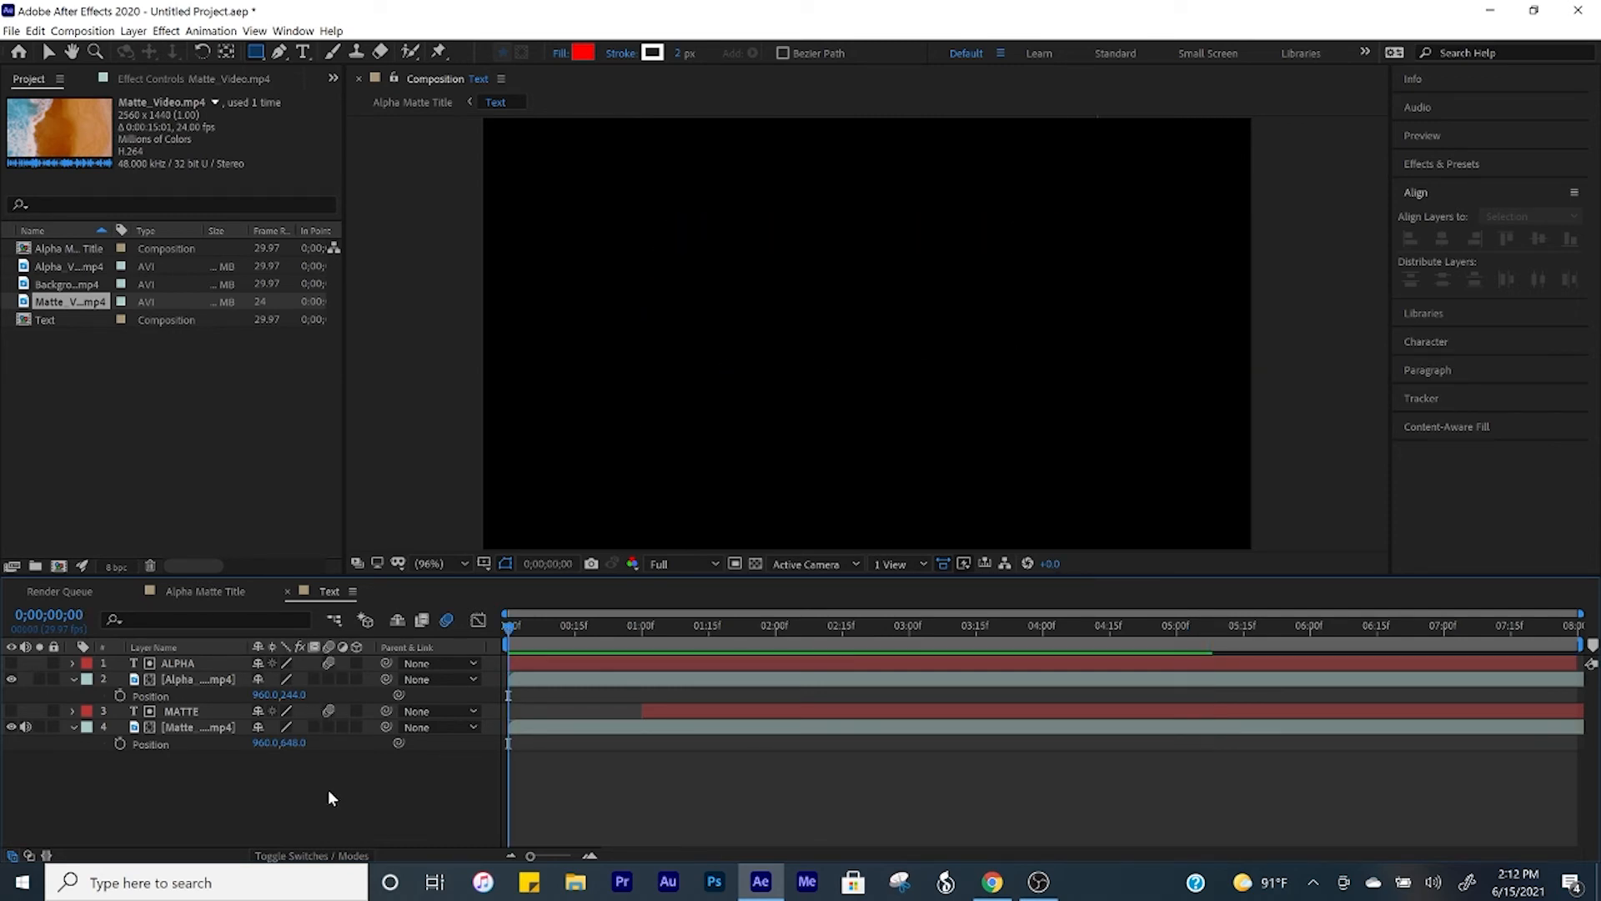
key(space)
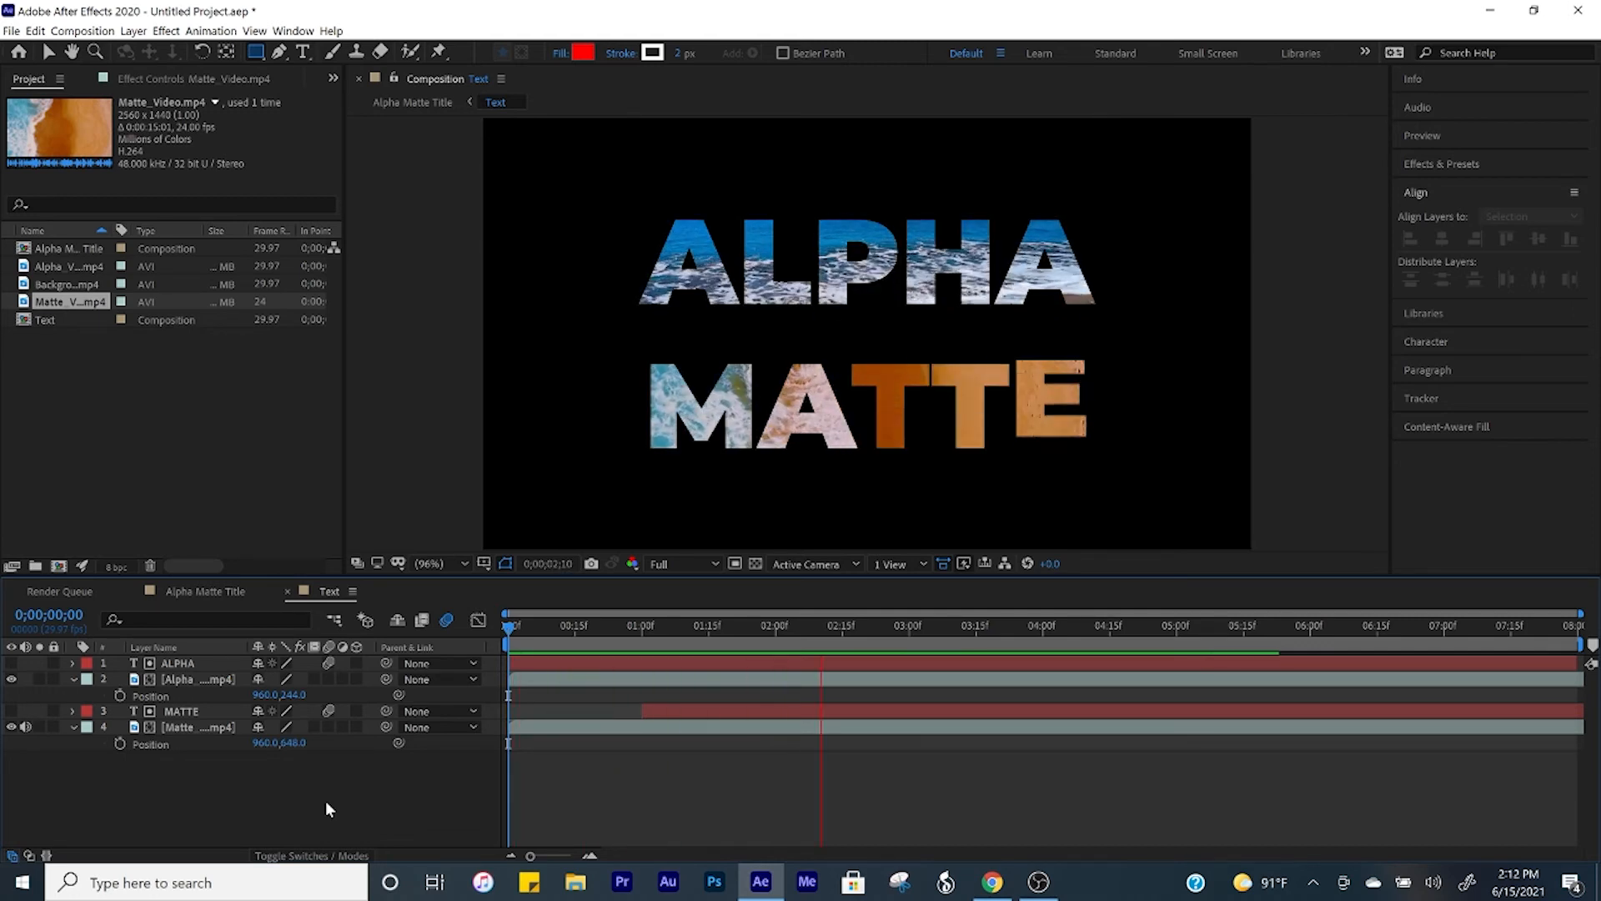
Step: Close the Text composition and apply the Drop Shadow effect to the Text layer in Alpha Matte Title
click(288, 593)
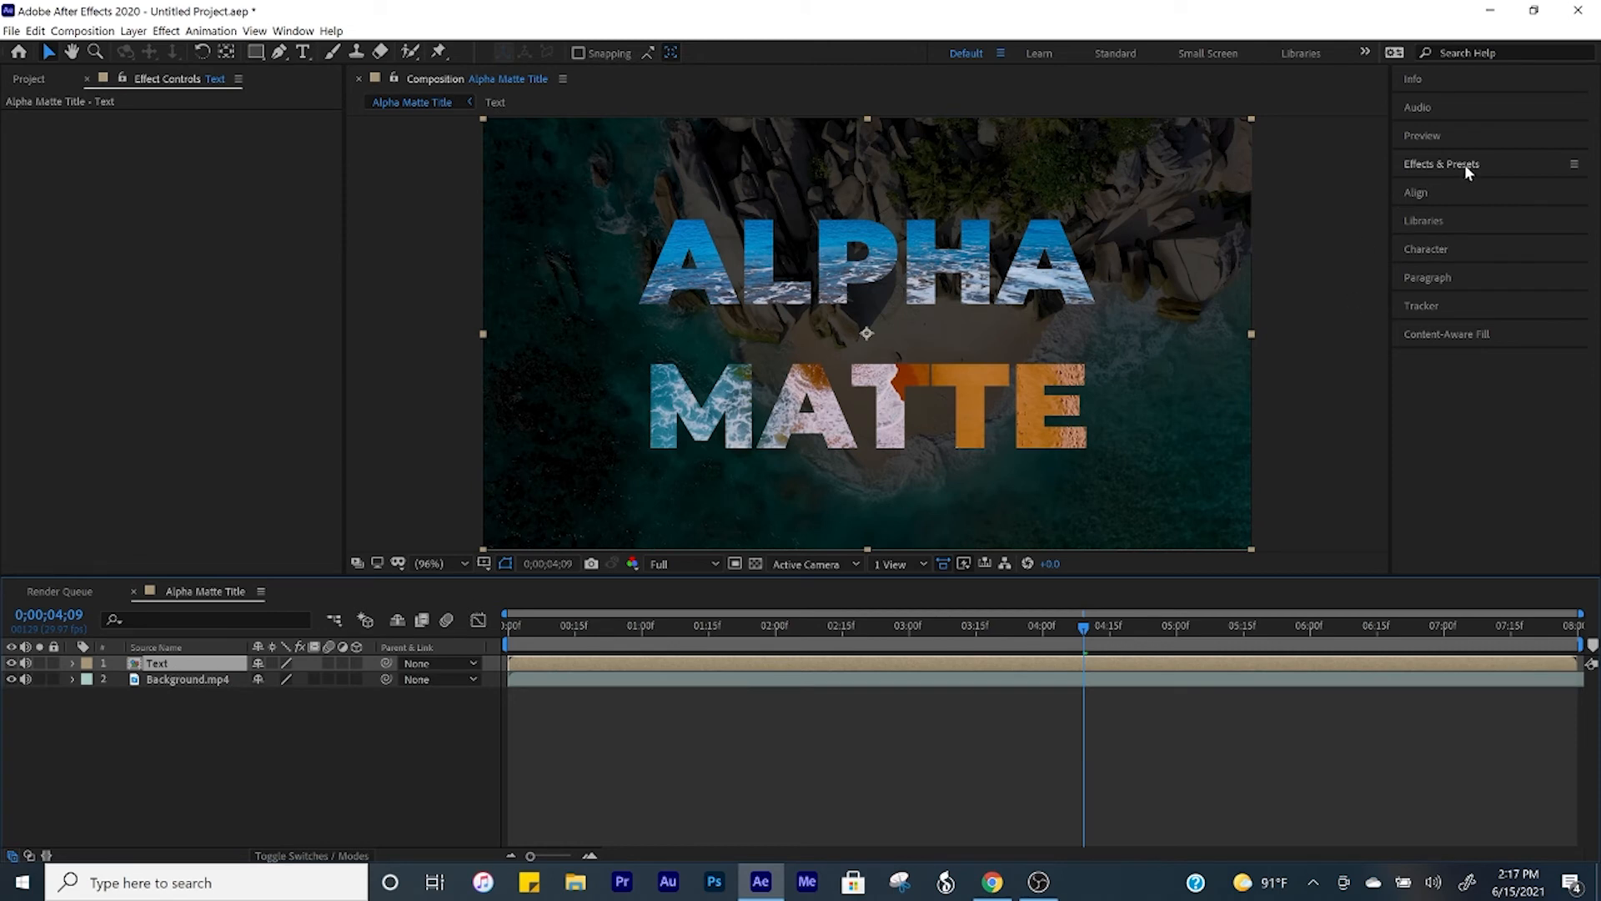
click(1465, 163)
click(1463, 189)
text(drop shad)
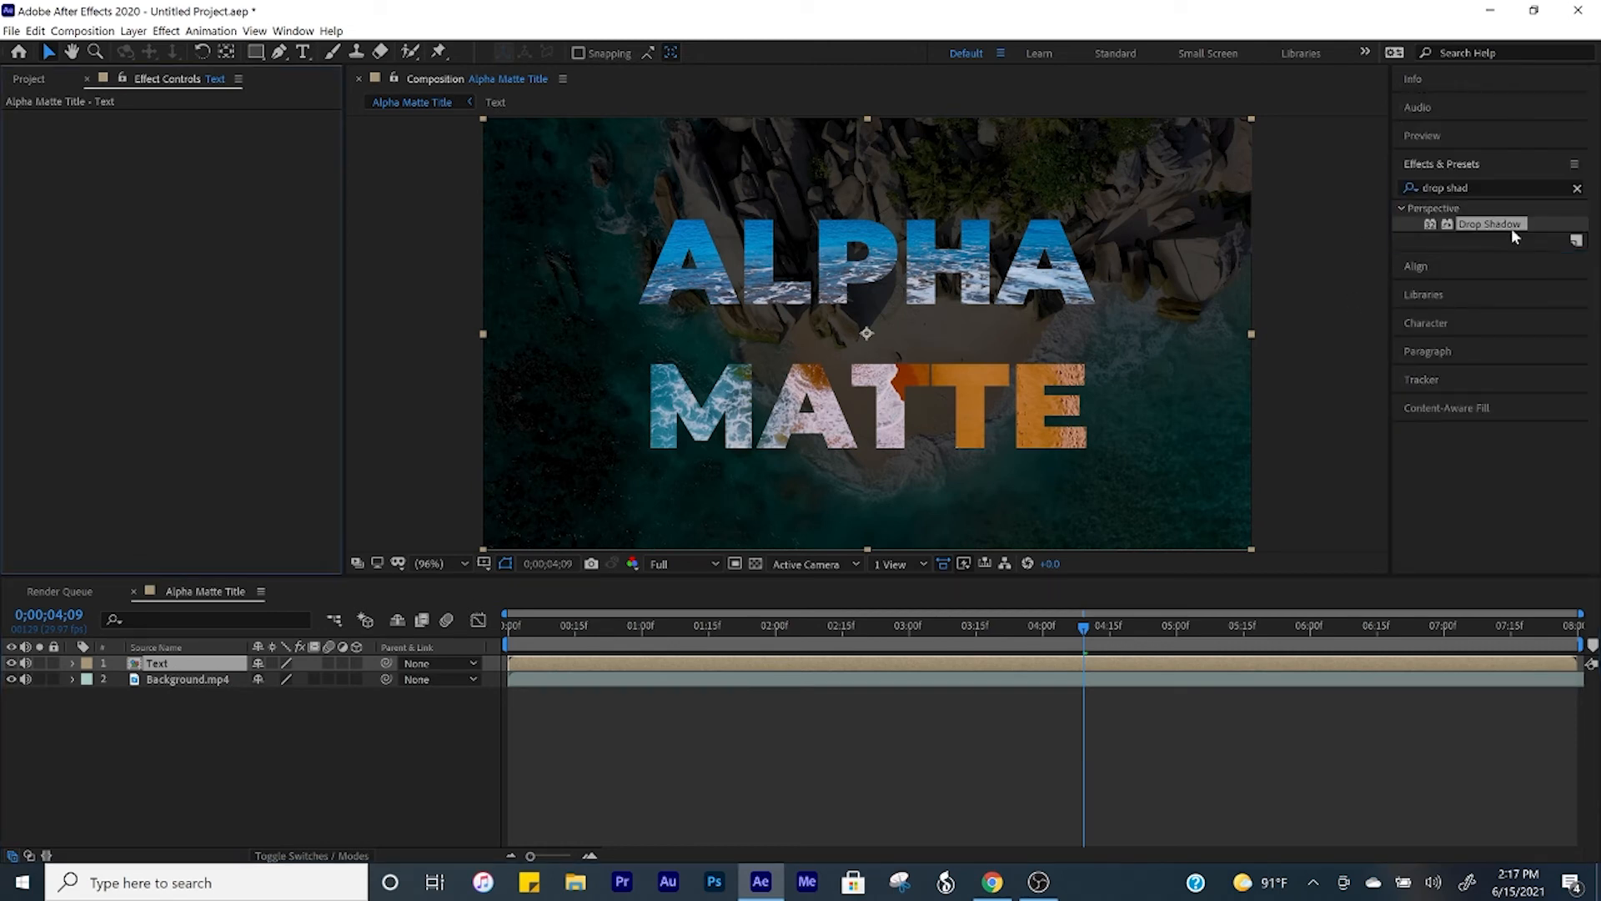
double_click(1514, 226)
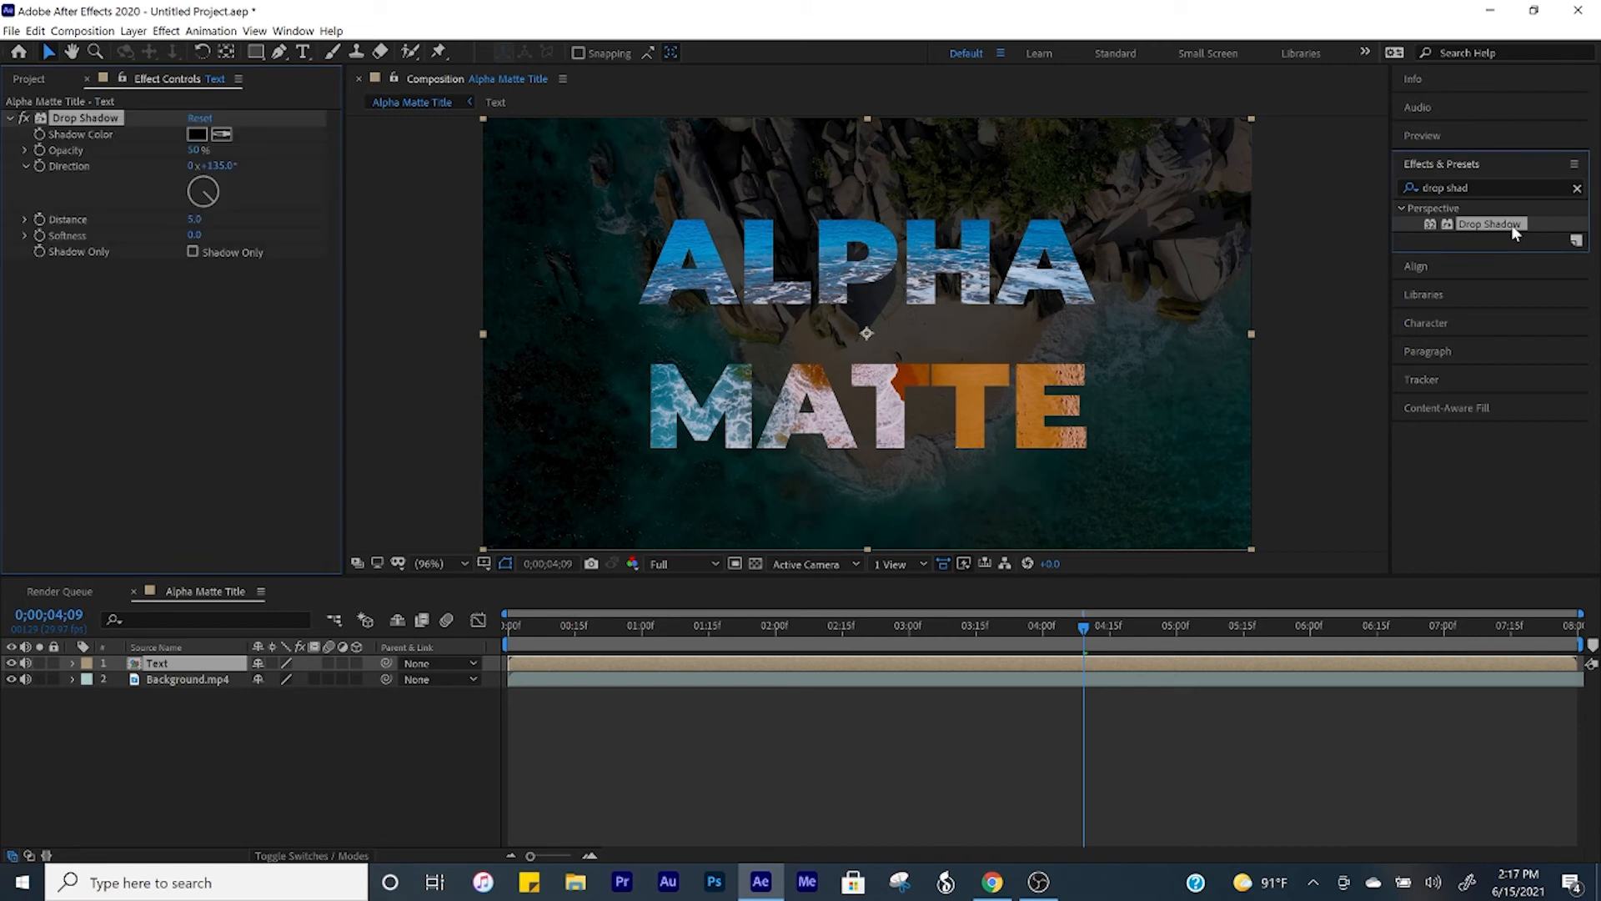
Step: Change the Drop Shadow's shadow color to white (FFFFFF)
click(198, 136)
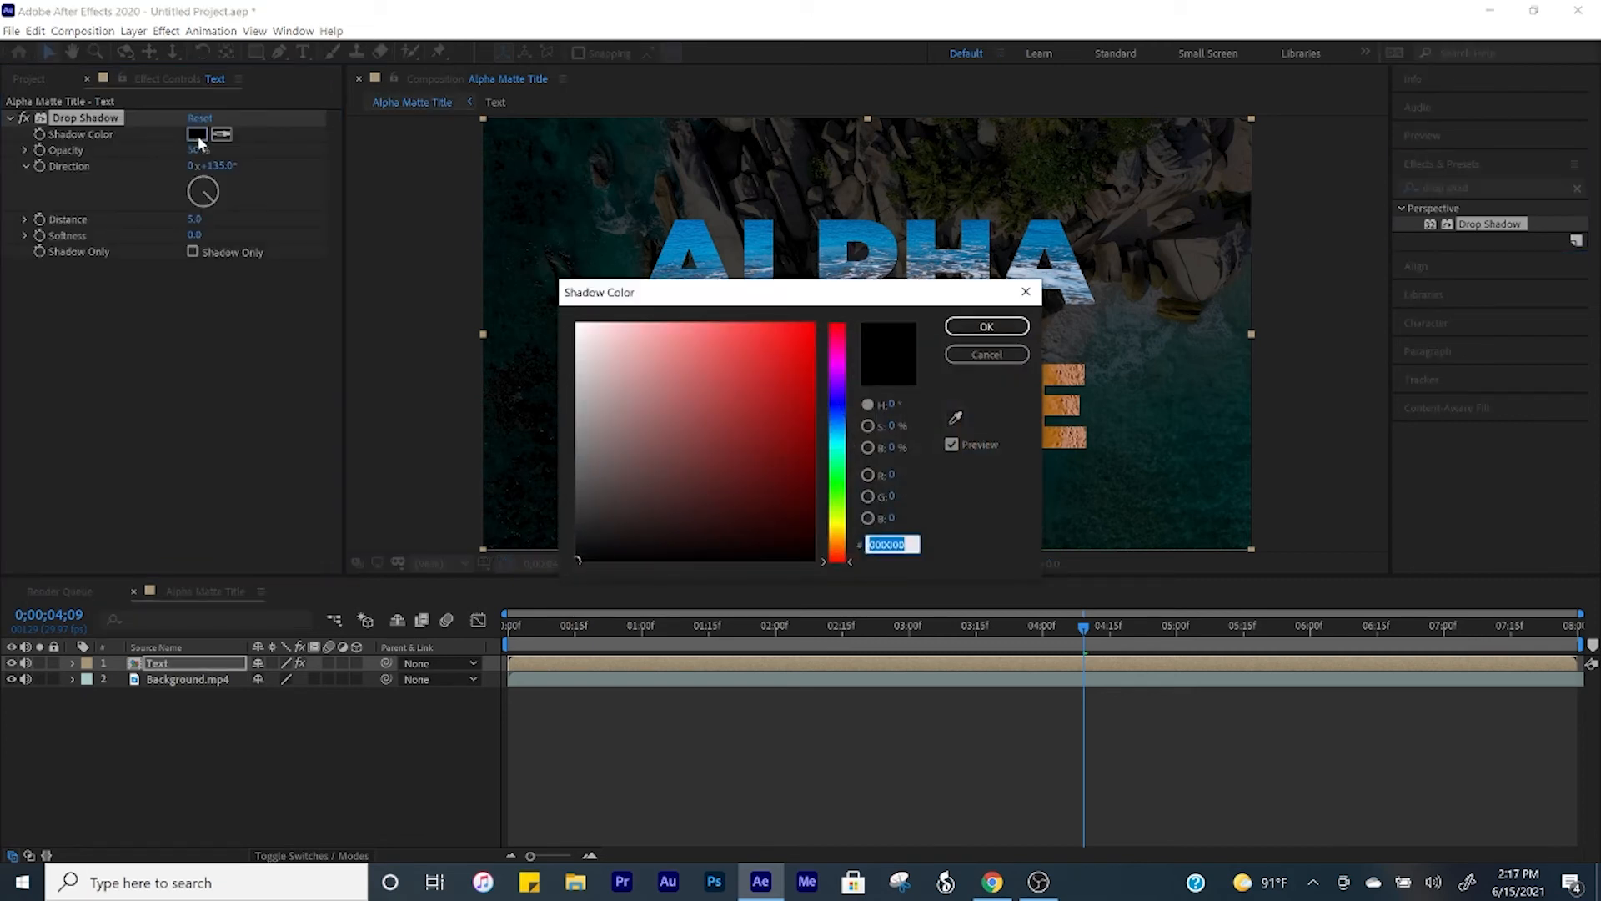
click(583, 332)
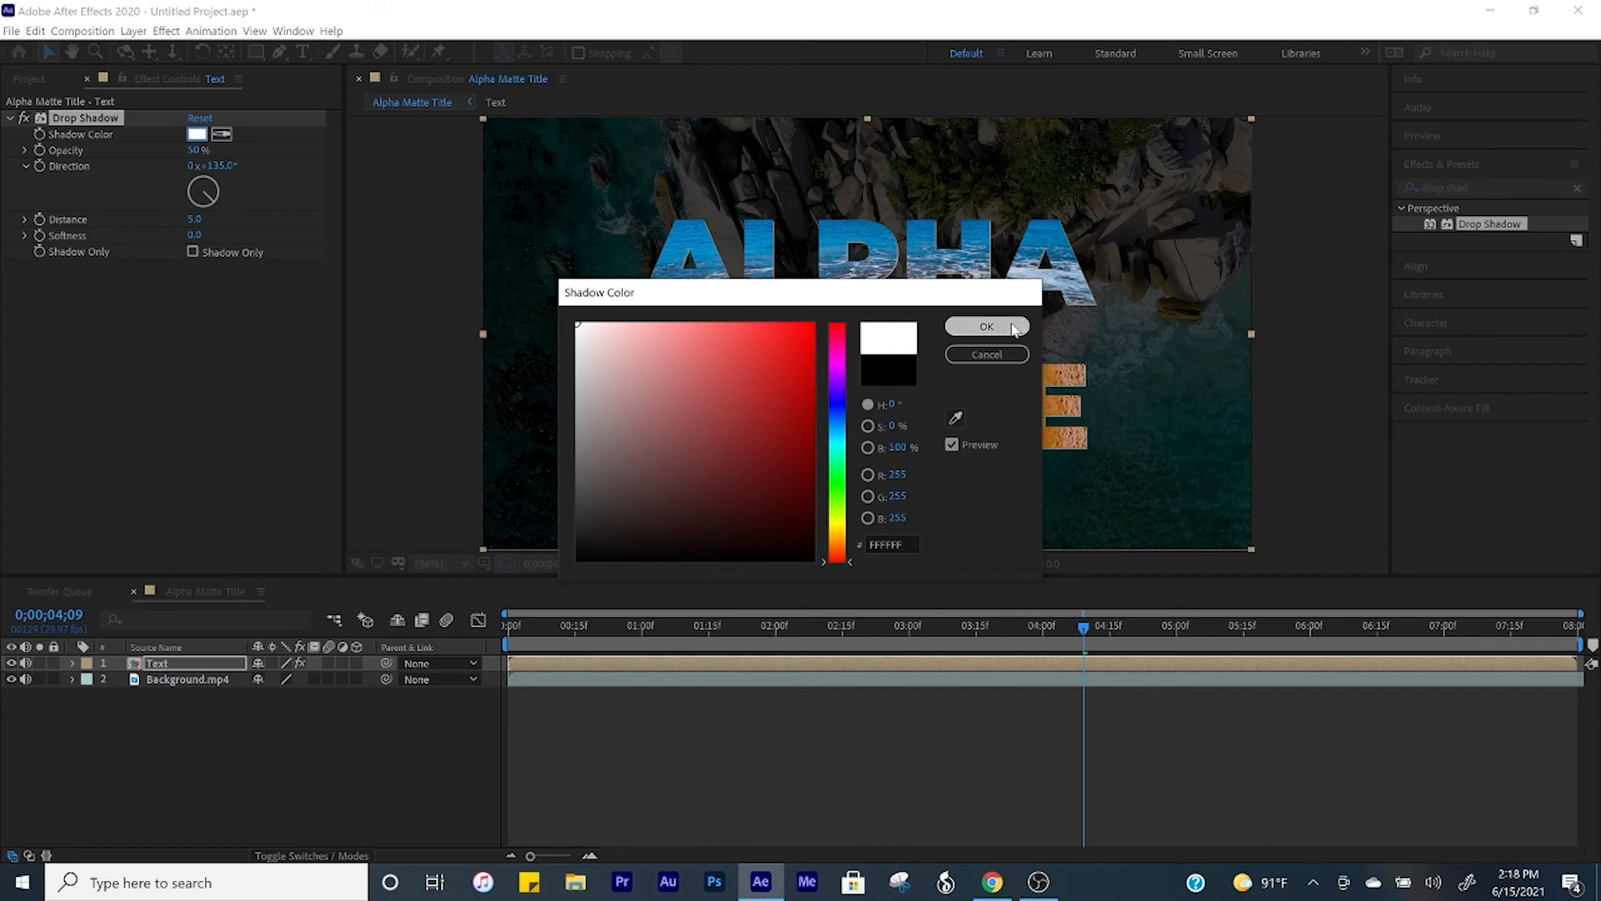
click(987, 326)
Step: Set the Drop Shadow's opacity to 80% and its softness to 0
click(198, 150)
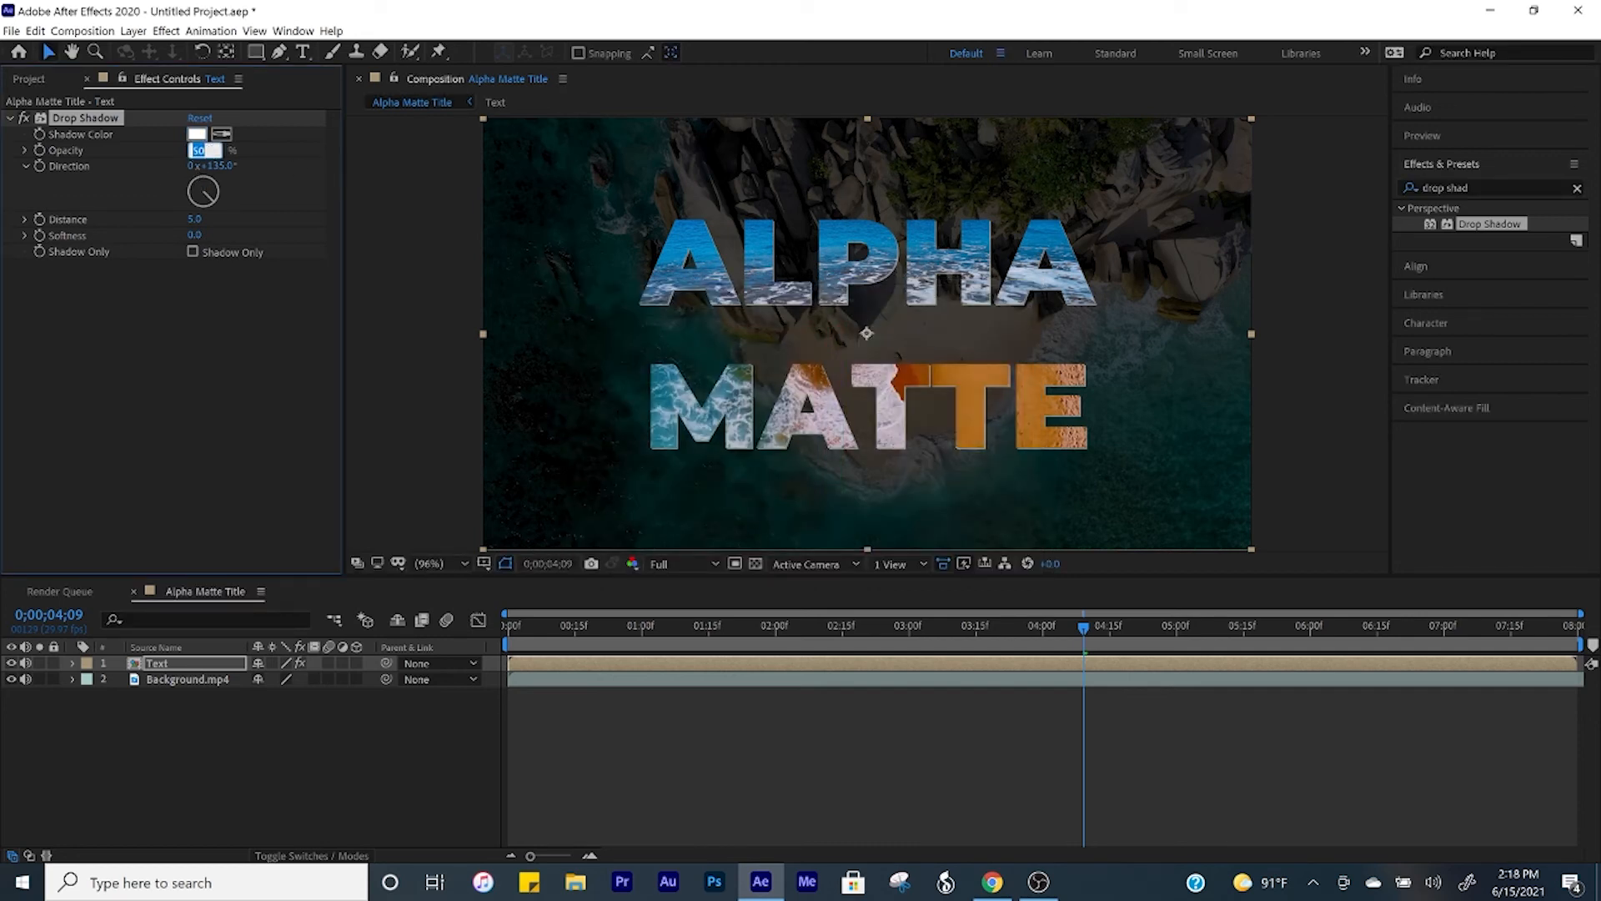
text(80)
key(Return)
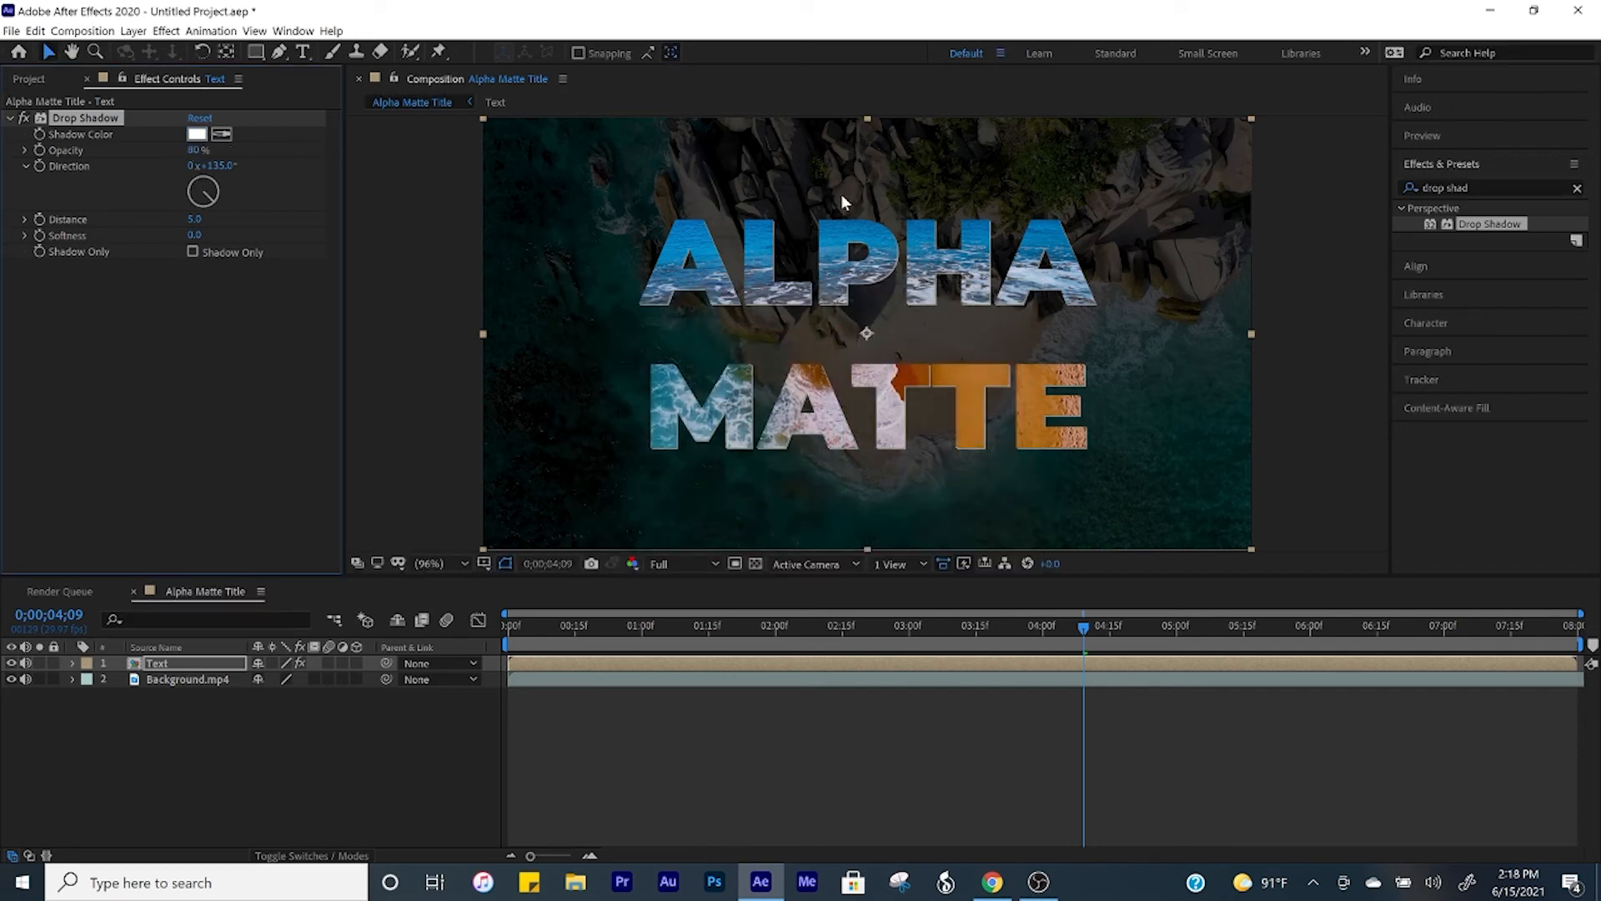
click(196, 234)
text(0)
key(Return)
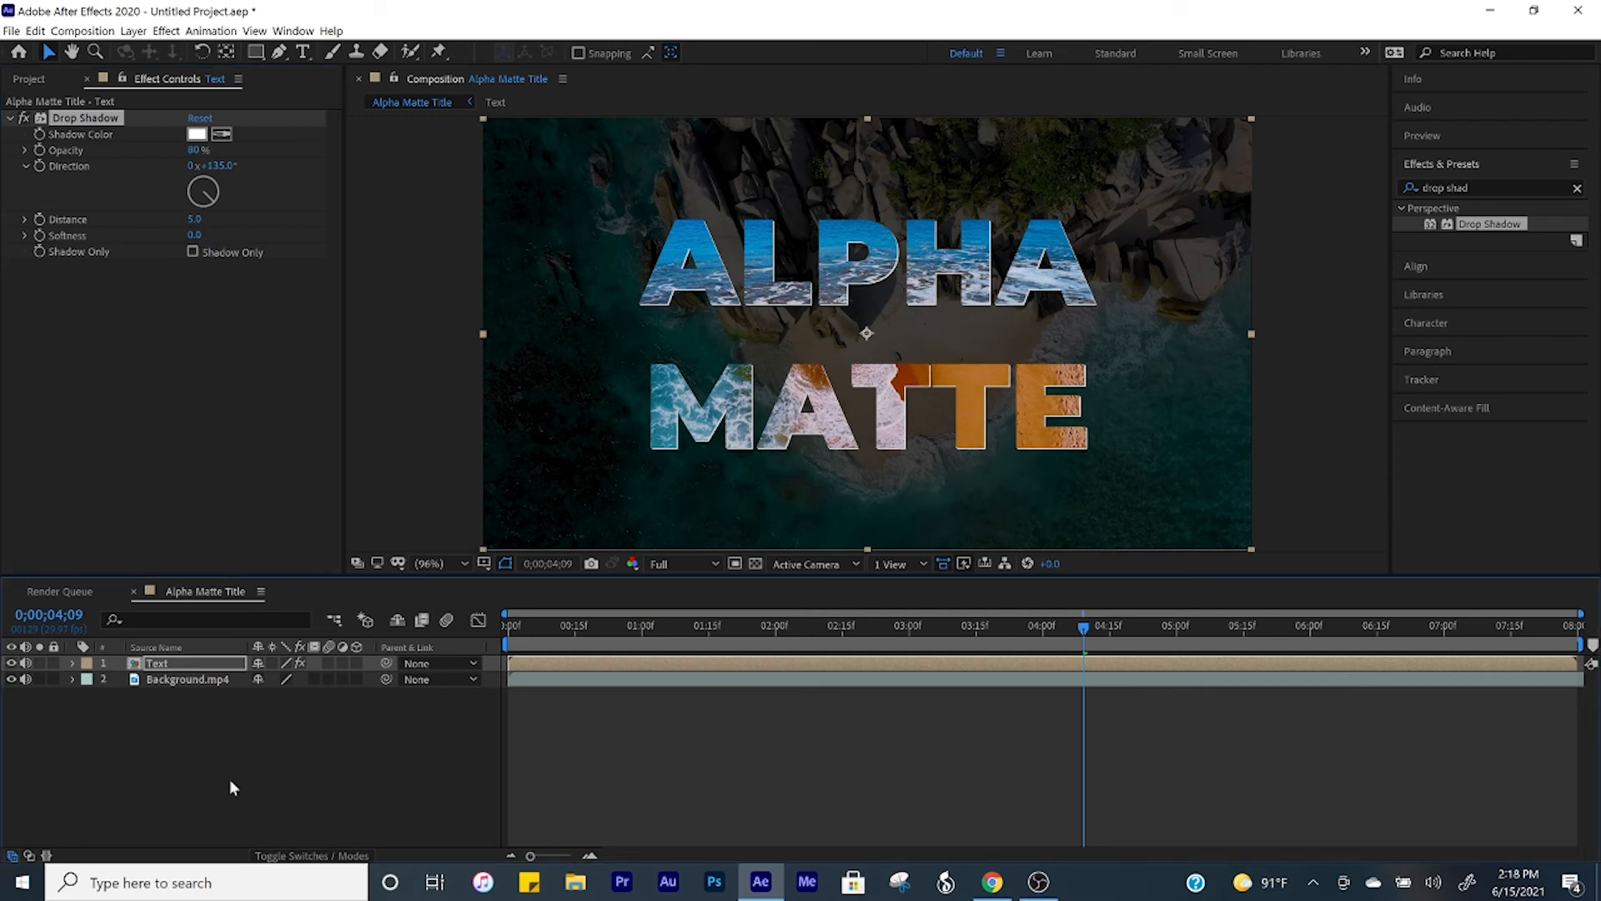
Step: Set the Text layer's scale to 125% at the start of the composition and add a Scale keyframe there
key(Home)
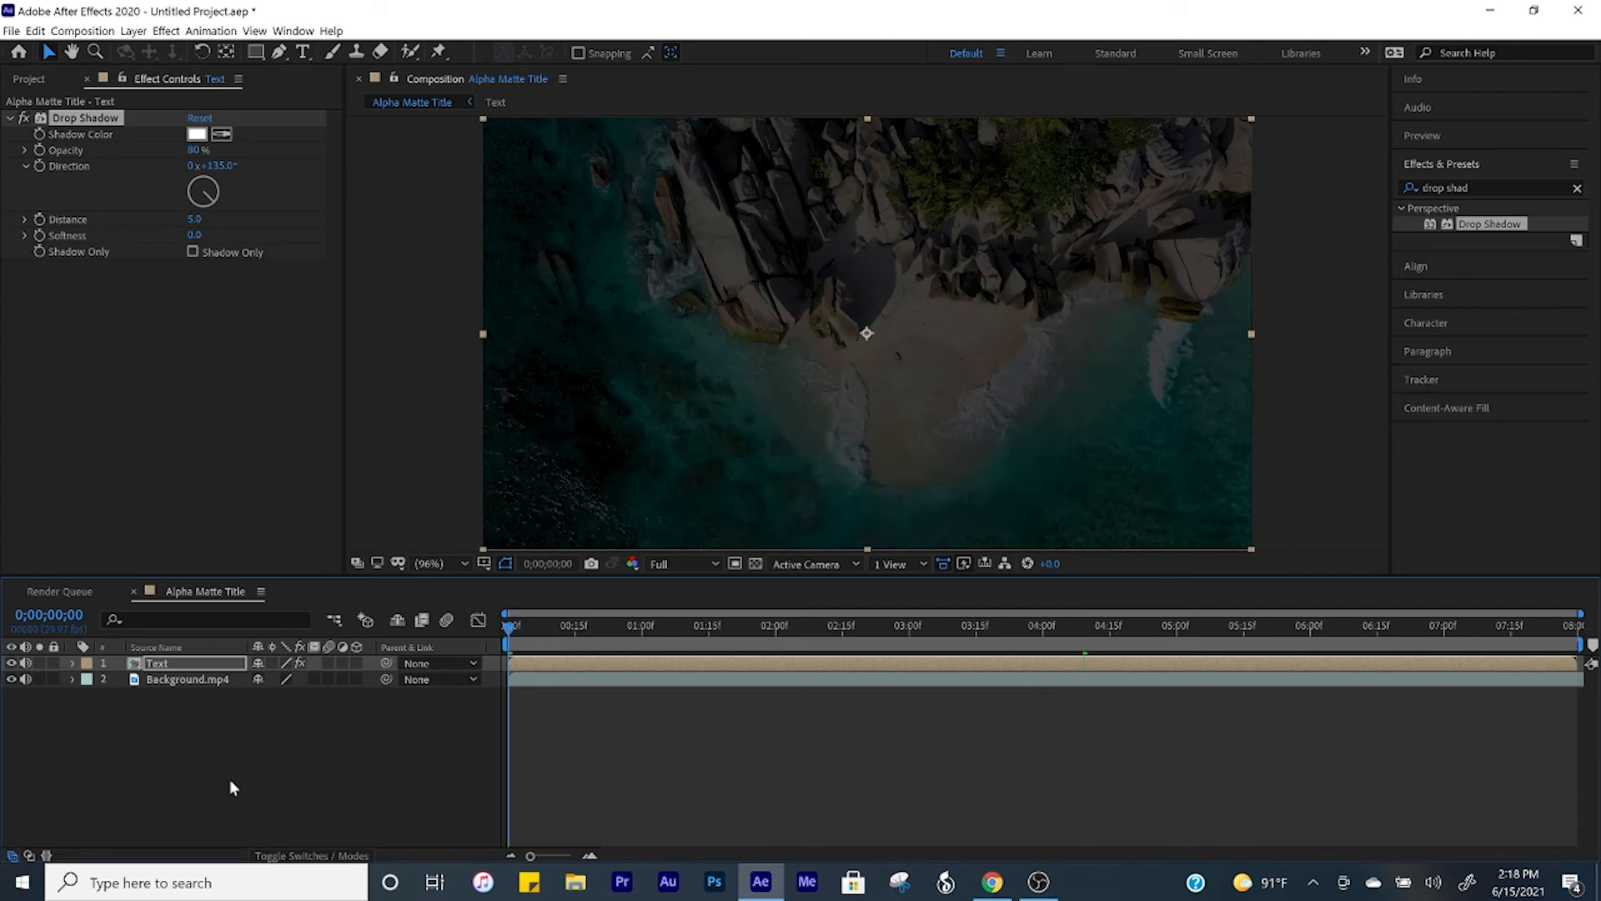
click(208, 666)
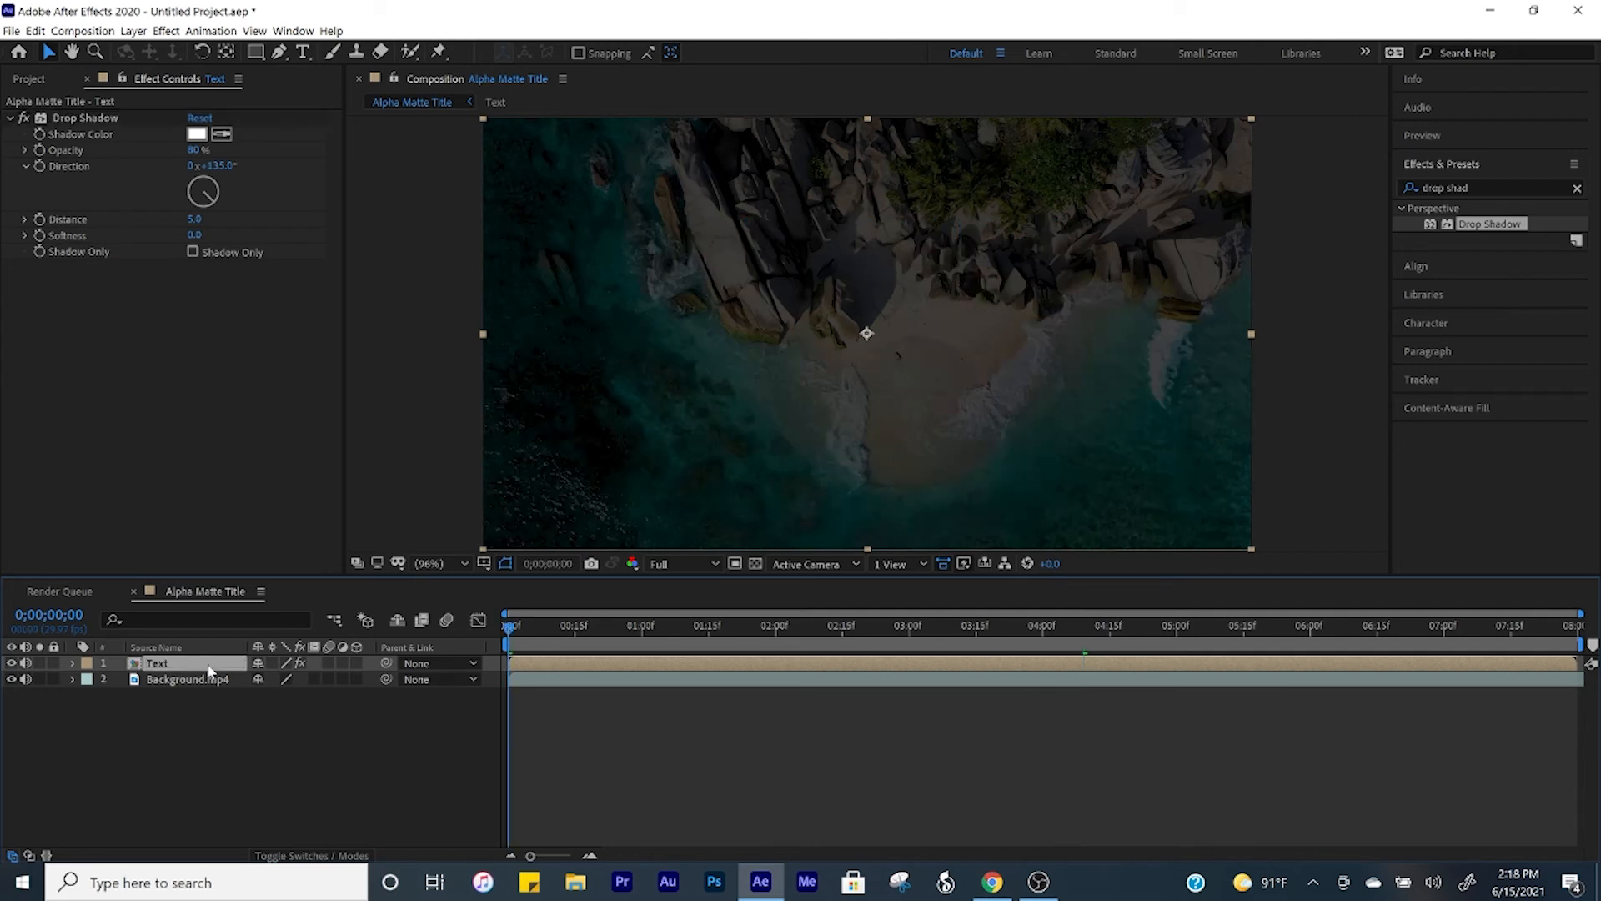
key(s)
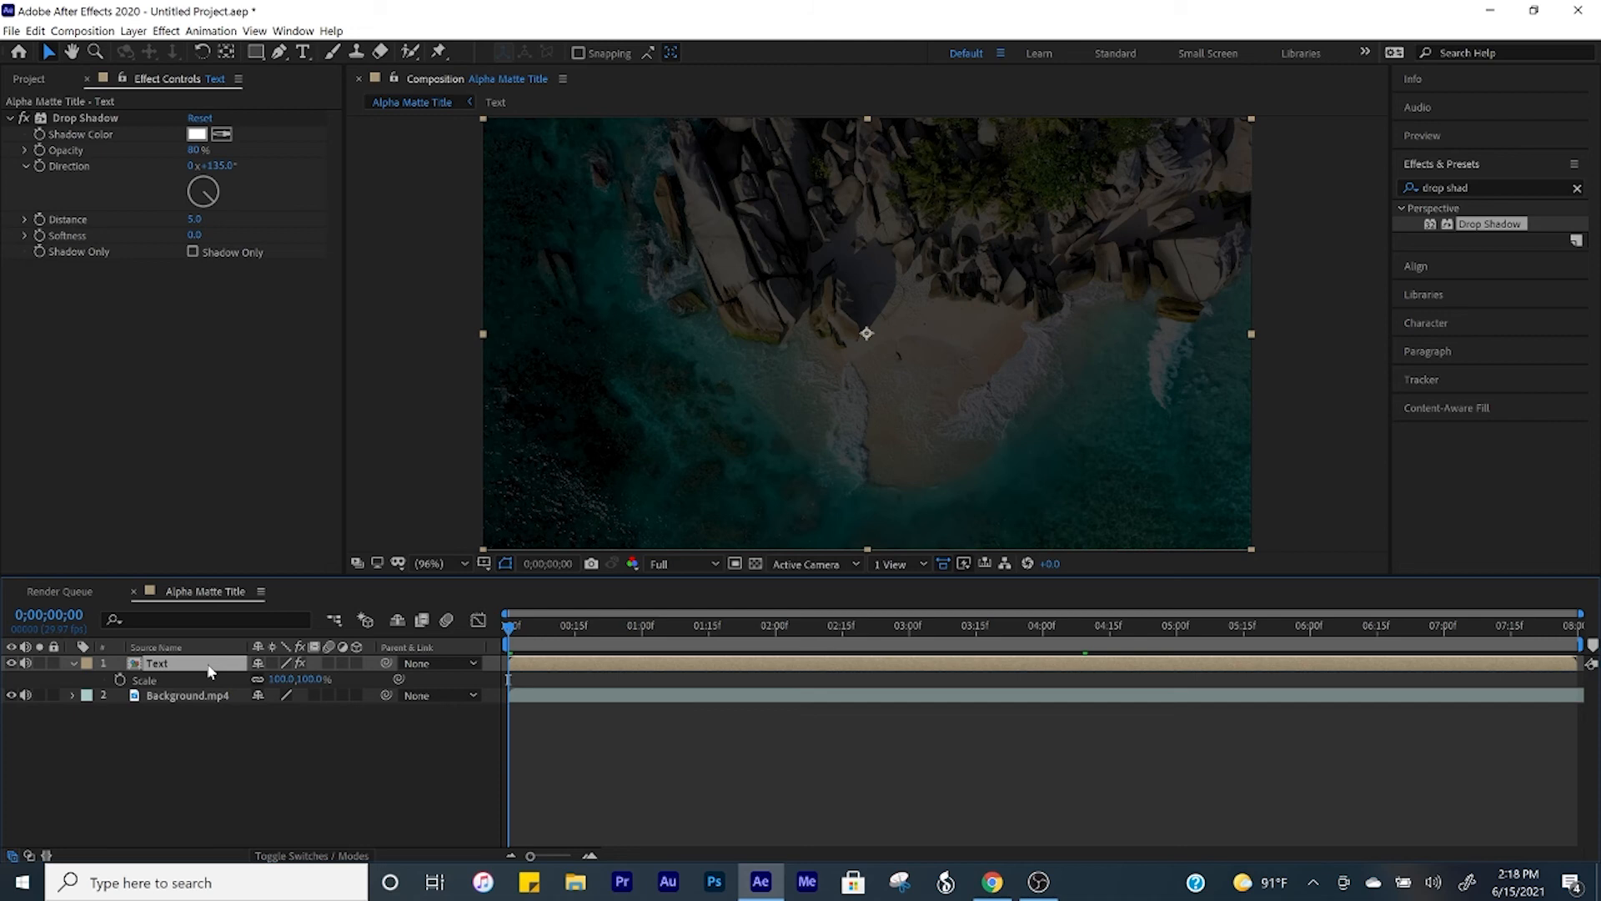
click(284, 678)
text(125)
key(Return)
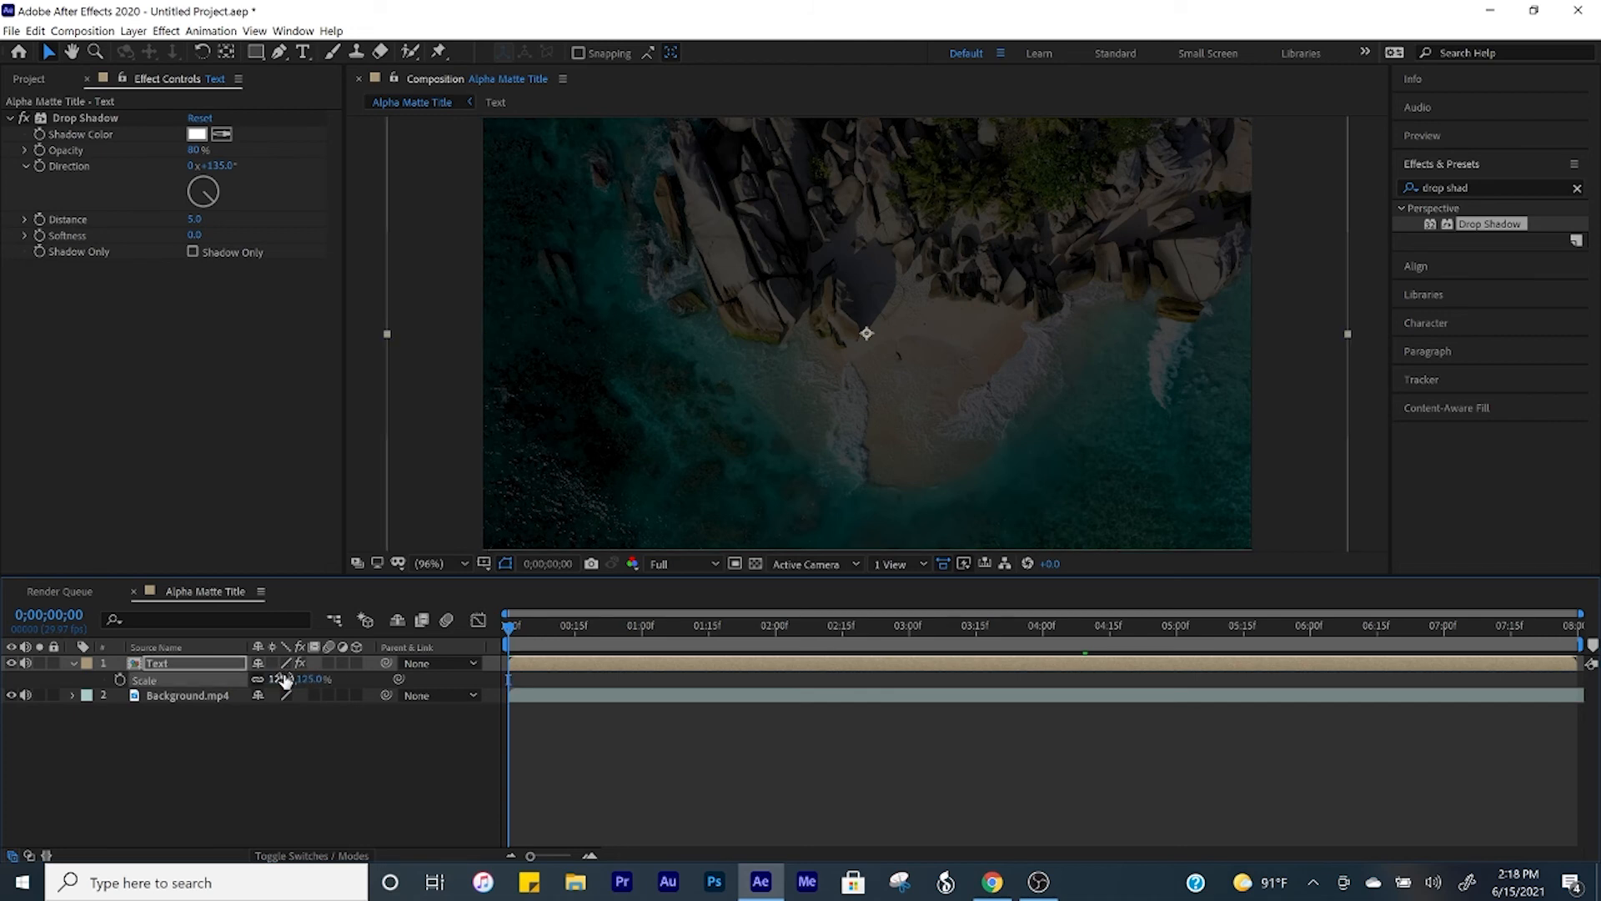
click(122, 681)
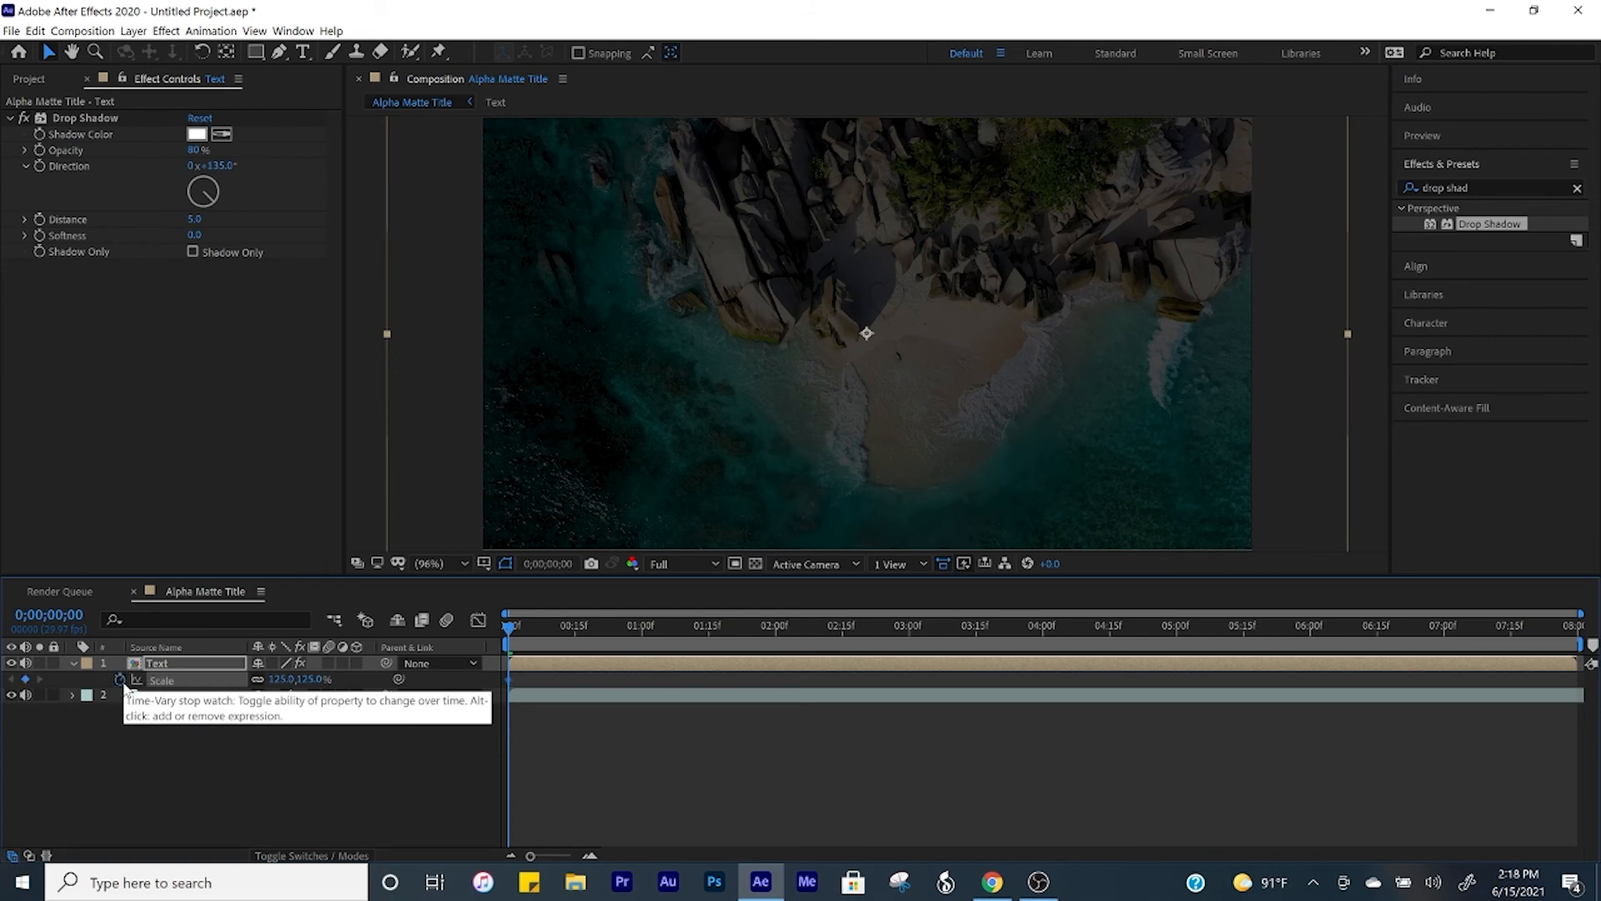
Step: Add a second Scale keyframe of 100% to the Text layer at the end of the composition, 0;00;07;29
key(End)
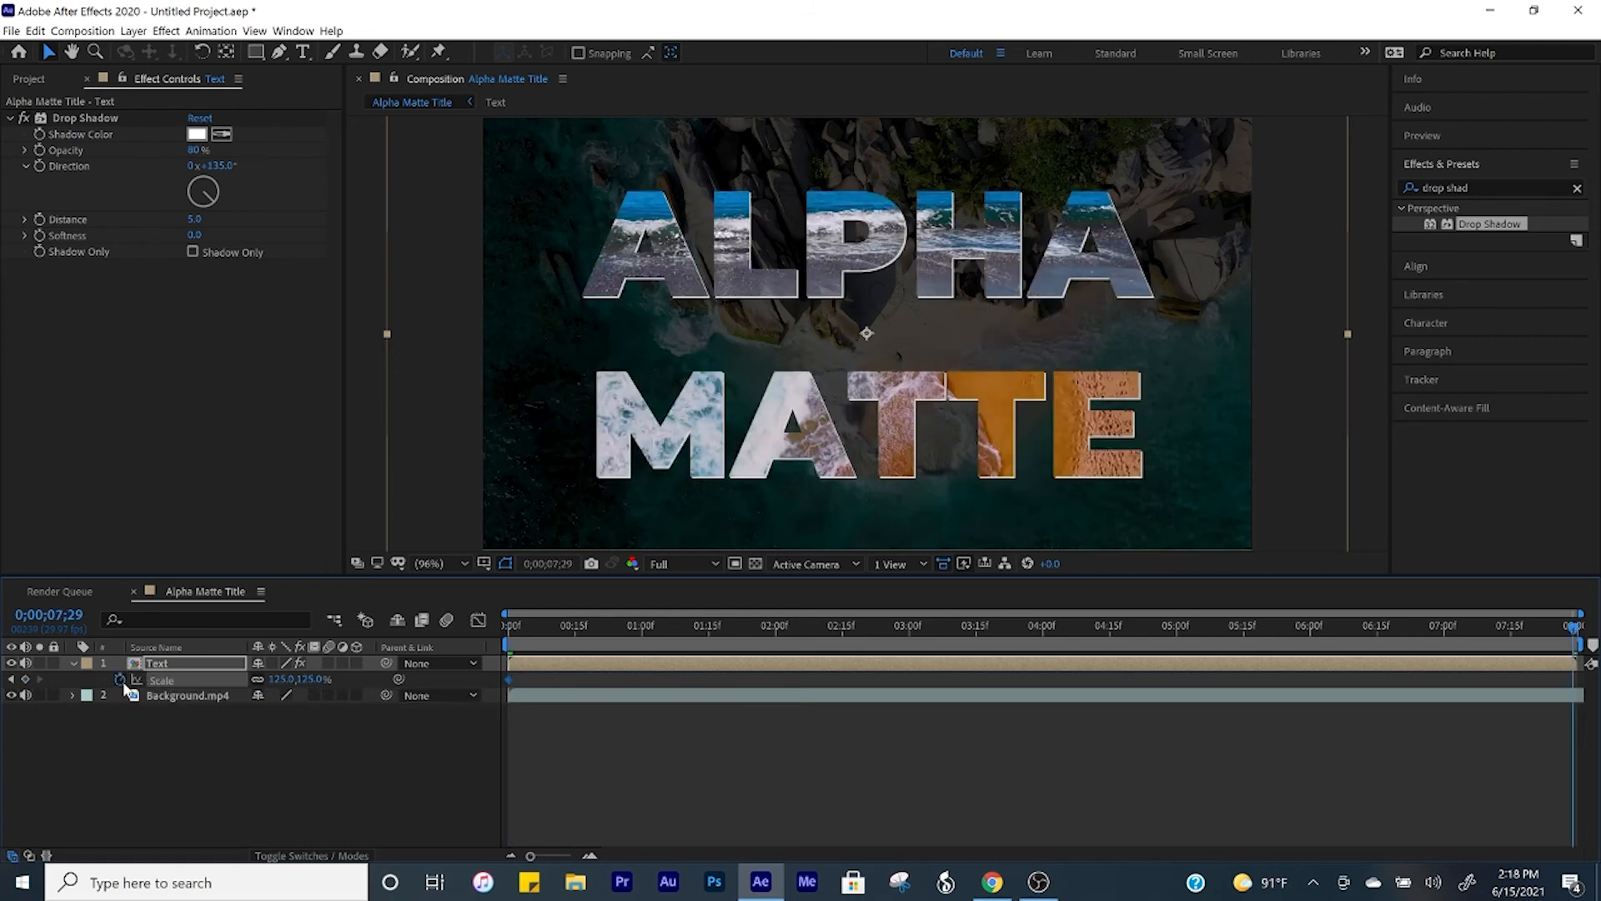
click(275, 679)
key(Return)
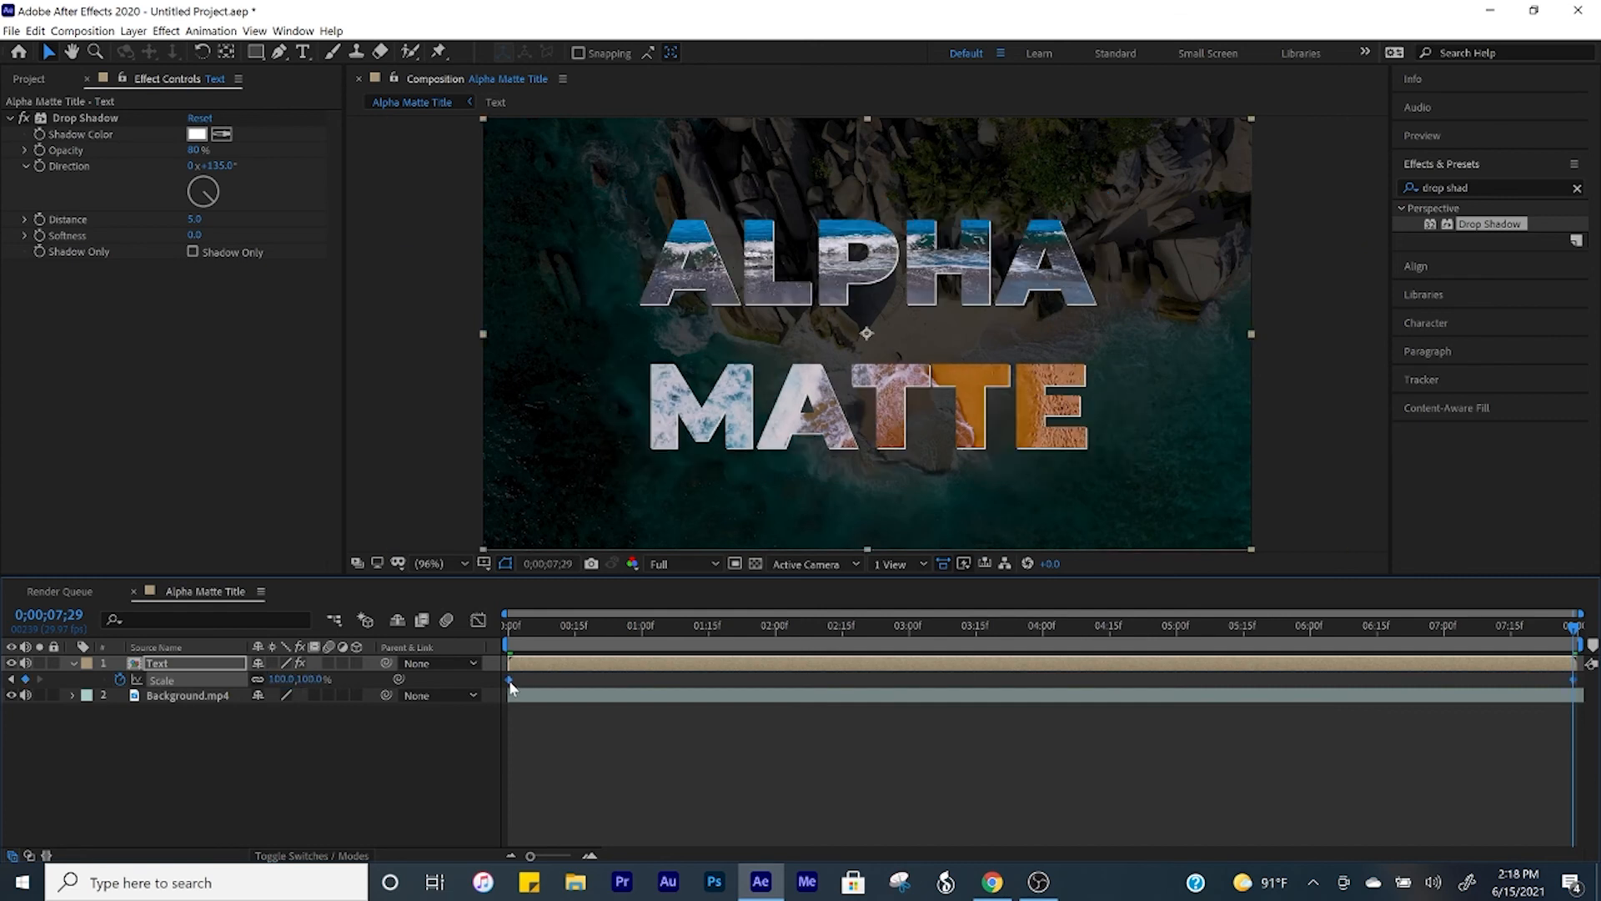
Step: Apply Easy Ease to both Scale keyframes of the Text layer
right_click(510, 682)
mouse_move(600, 672)
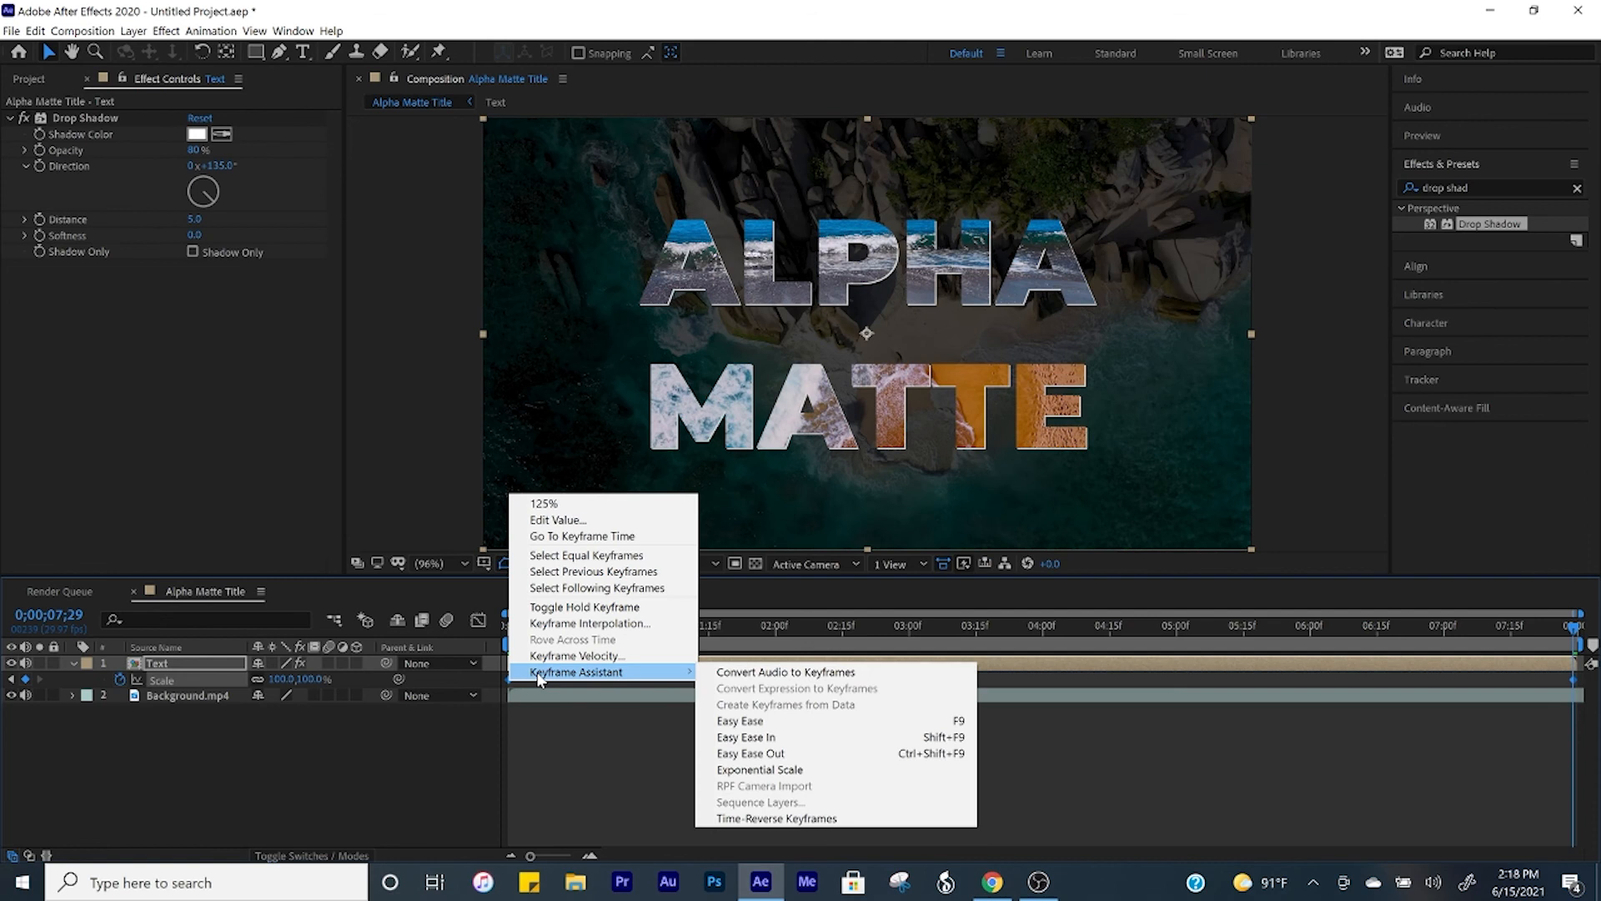
click(812, 721)
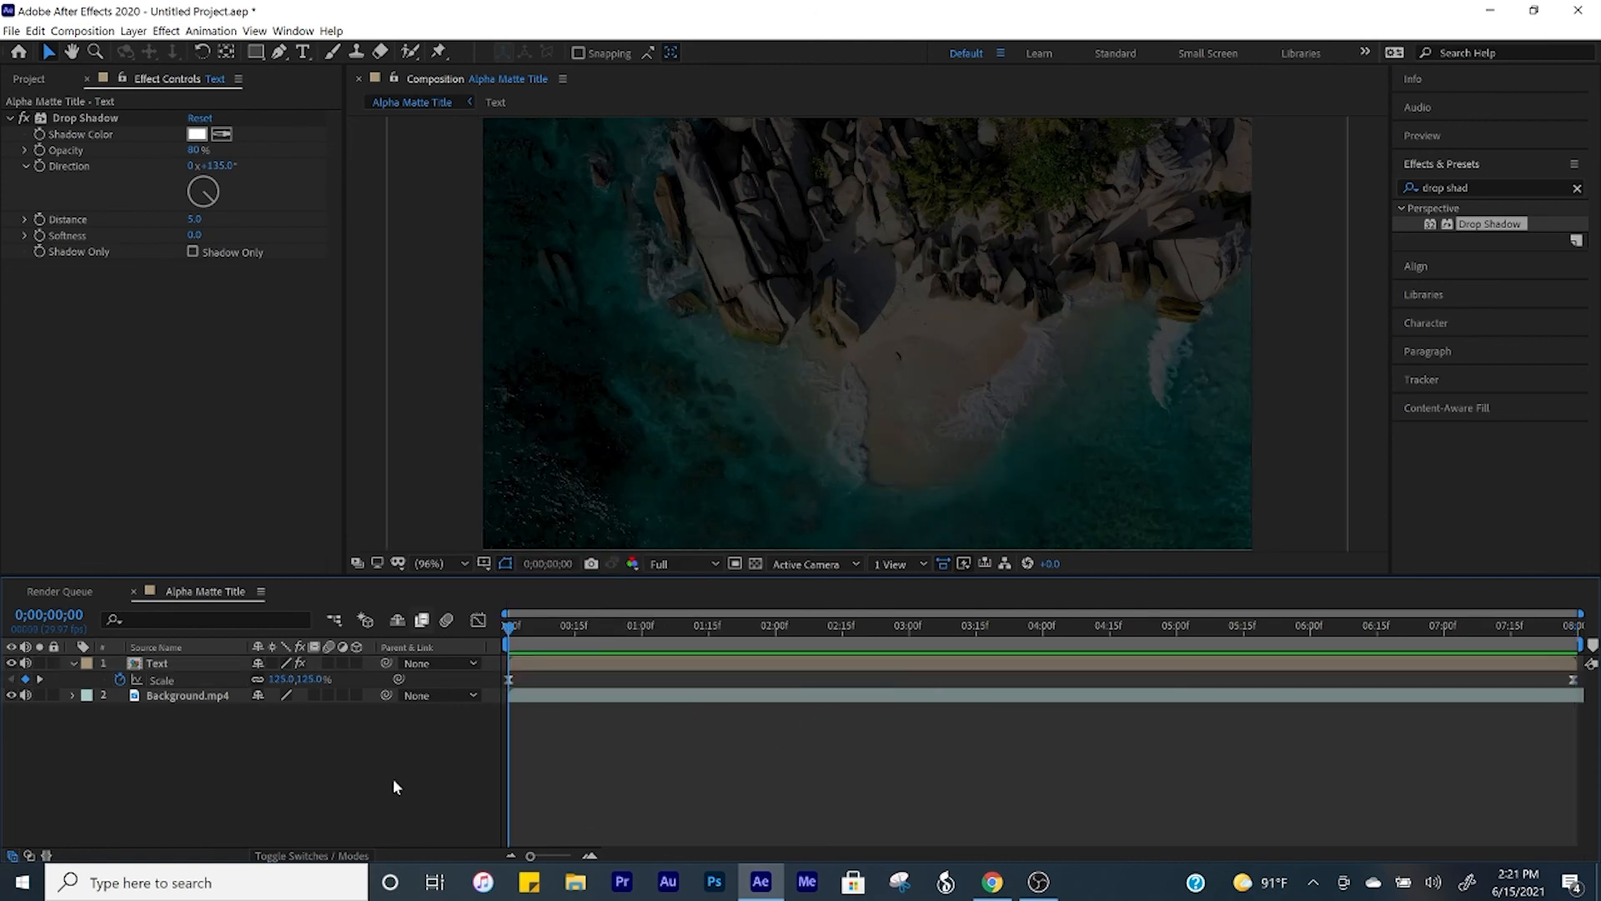